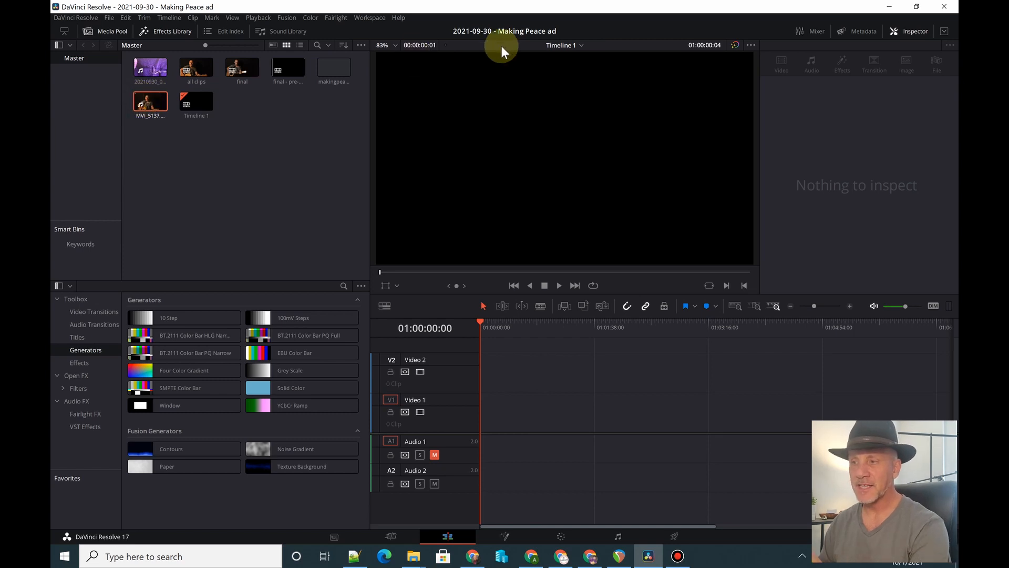
- Place the MVI_5137.MP4 clip at the start of the Video 1 track in Timeline 1
{"action": "left_click", "coordinate": [580, 45]}
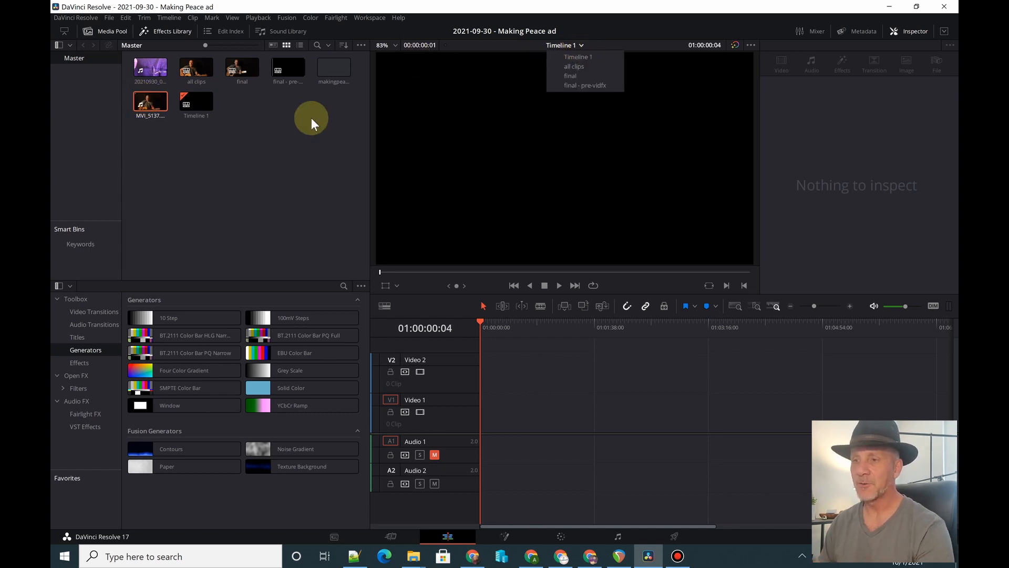
{"action": "left_click", "coordinate": [284, 126]}
{"action": "left_click", "coordinate": [162, 111]}
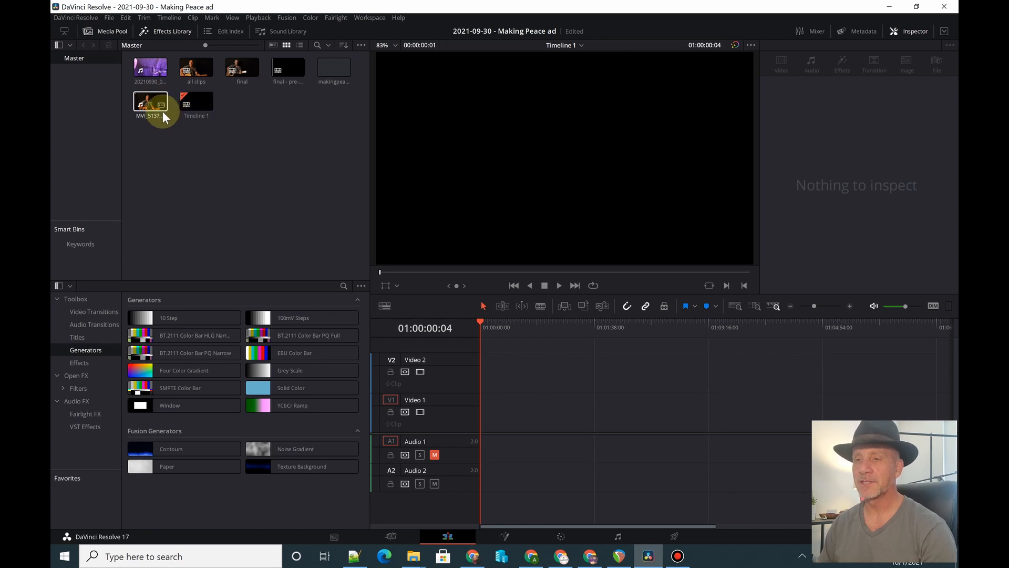
{"action": "left_click_drag", "start_coordinate": [143, 98], "coordinate": [490, 414]}
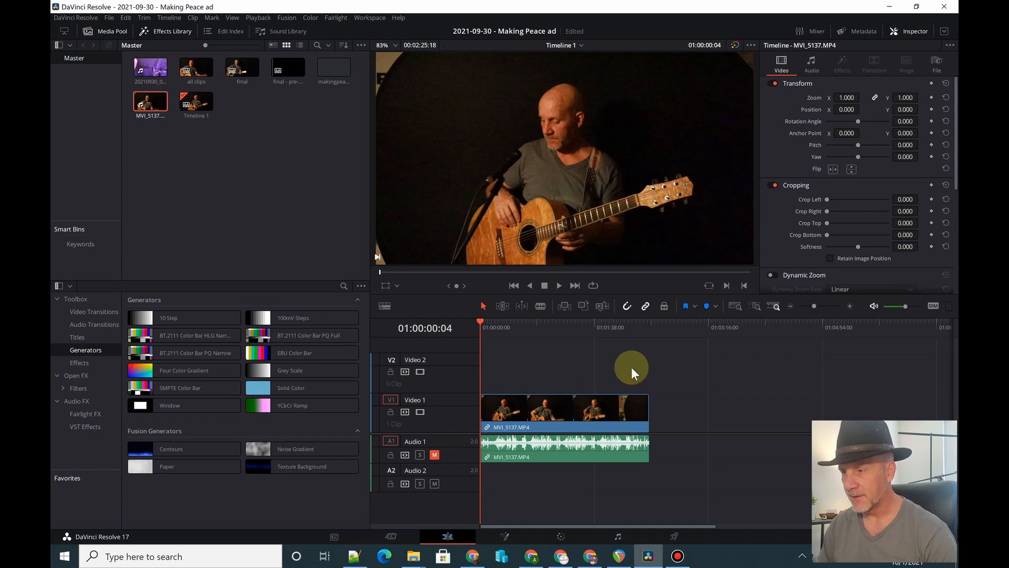
{"action": "left_click", "coordinate": [625, 382]}
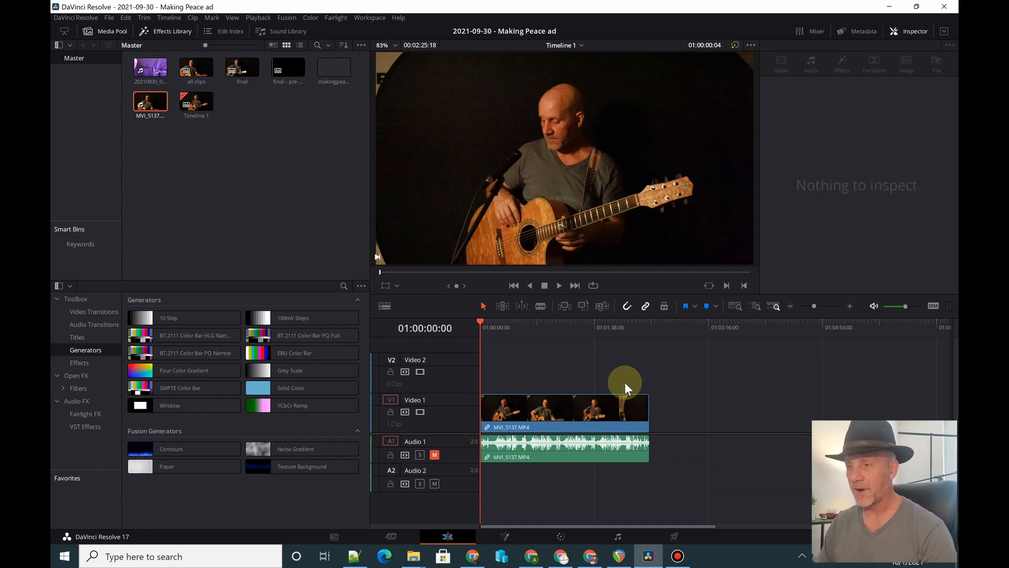
- Unmute the Audio 1 track and raise the MVI_5137.MP4 clip's volume to 9.00
{"action": "key", "text": "ctrl+equal"}
{"action": "key", "text": "ctrl+equal"}
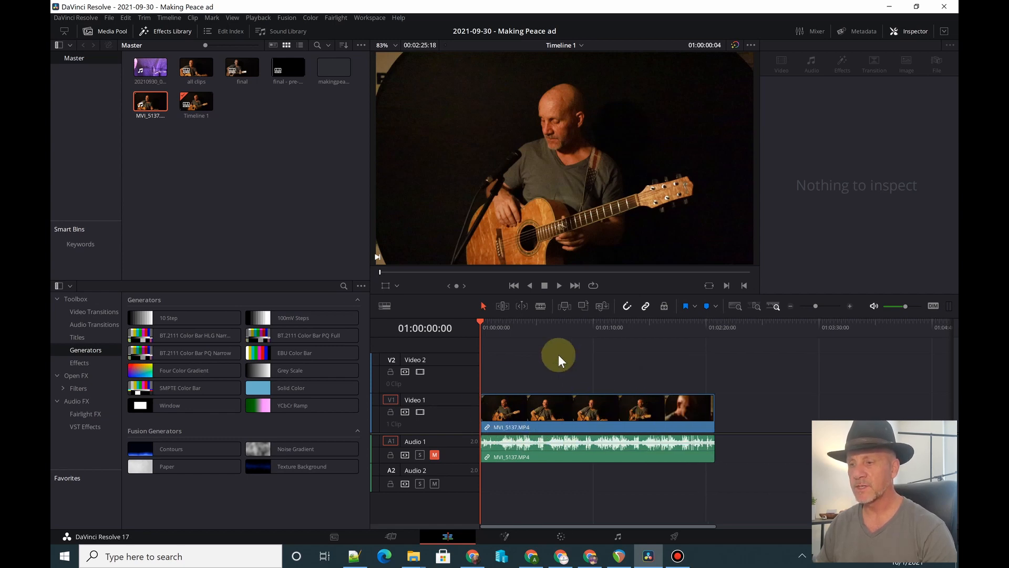
{"action": "left_click", "coordinate": [434, 455]}
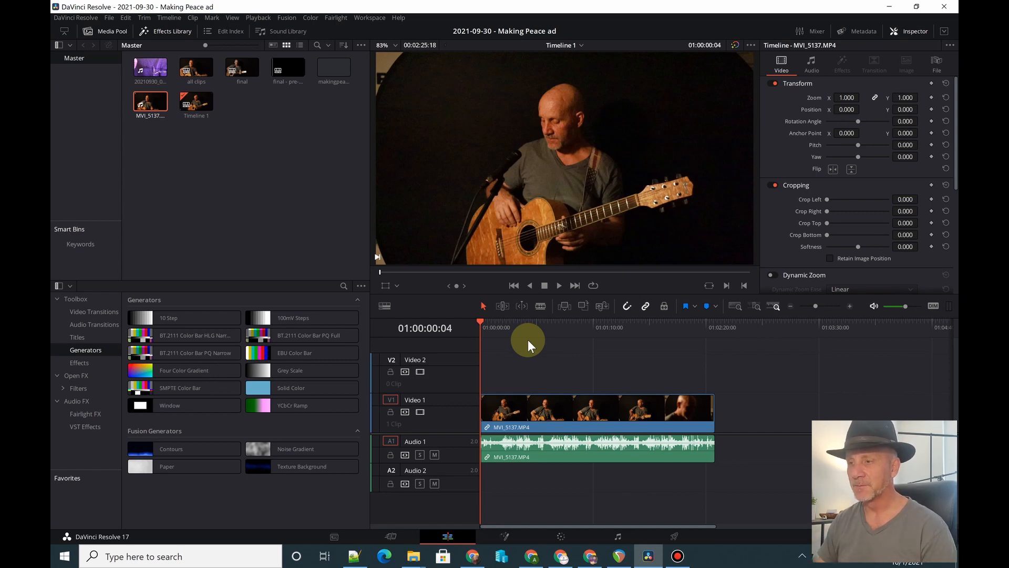
{"action": "left_click", "coordinate": [531, 450]}
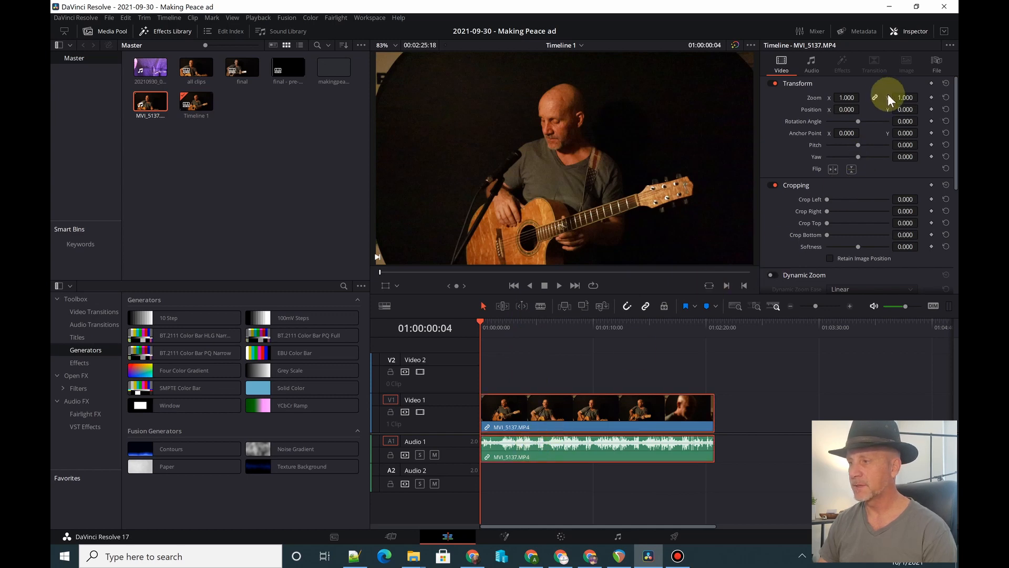
{"action": "left_click", "coordinate": [815, 62]}
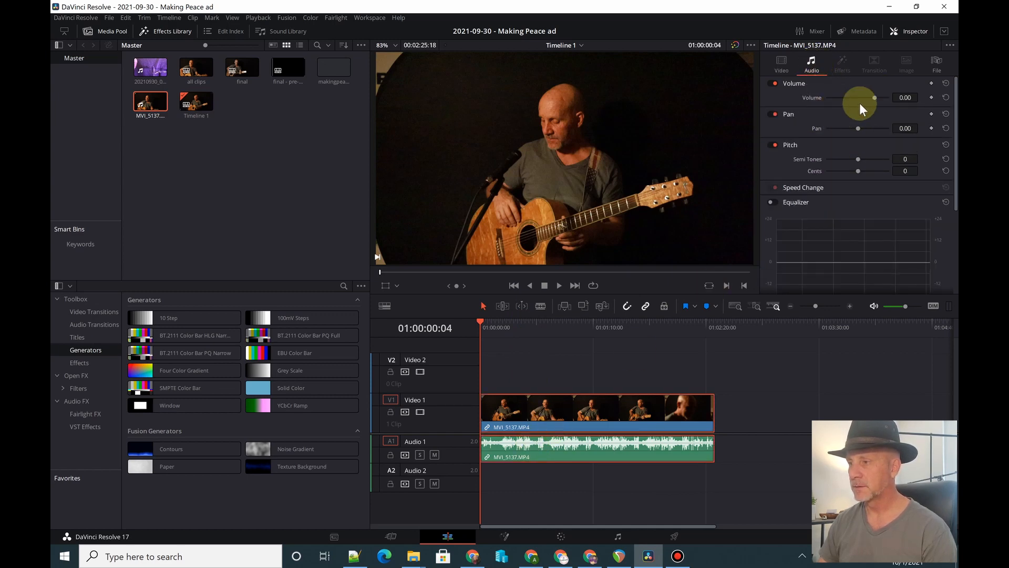
{"action": "mouse_move", "coordinate": [896, 97]}
{"action": "left_mouse_down"}
{"action": "mouse_move", "coordinate": [911, 97]}
{"action": "mouse_move", "coordinate": [899, 96]}
{"action": "left_mouse_up"}
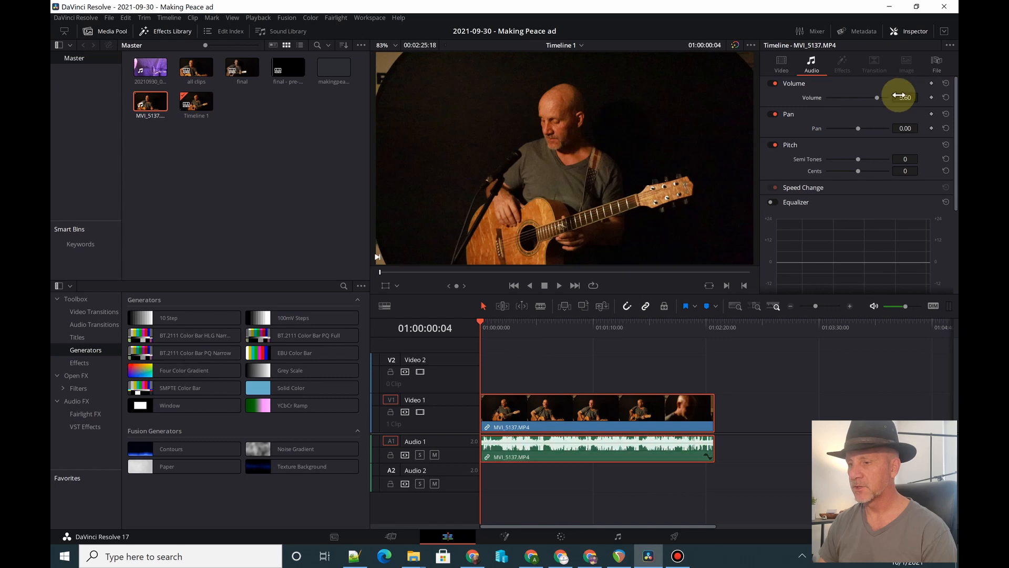
- Play through the first take and split the clip where it ends, at 01:00:39:03
{"action": "key", "text": "space"}
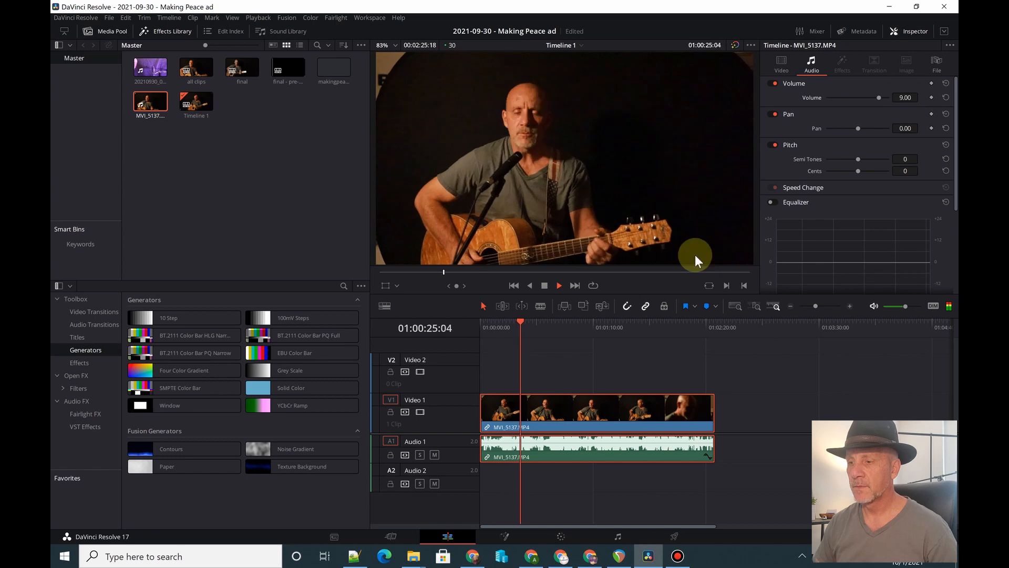
{"action": "key", "text": "space"}
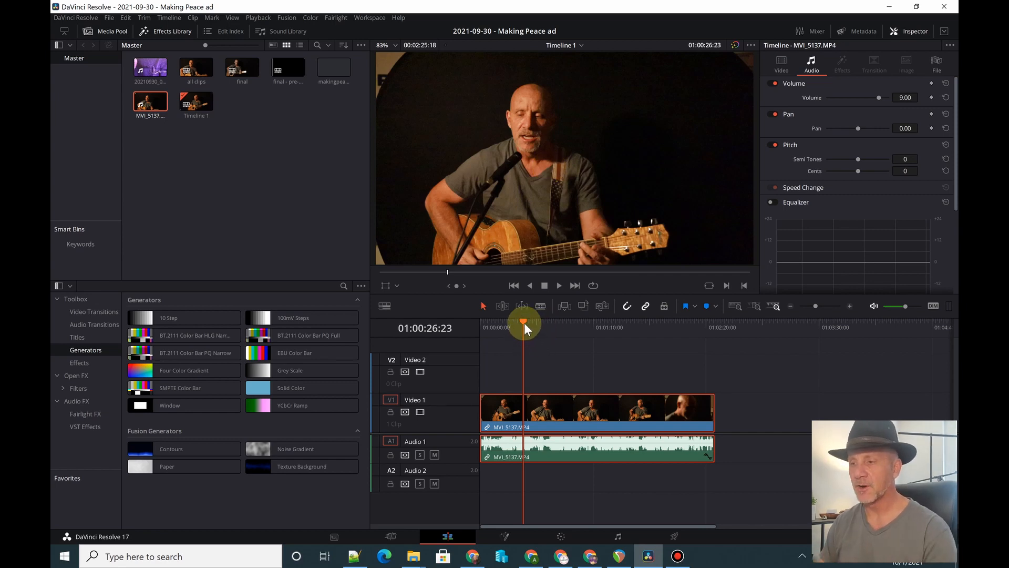
{"action": "key", "text": "space"}
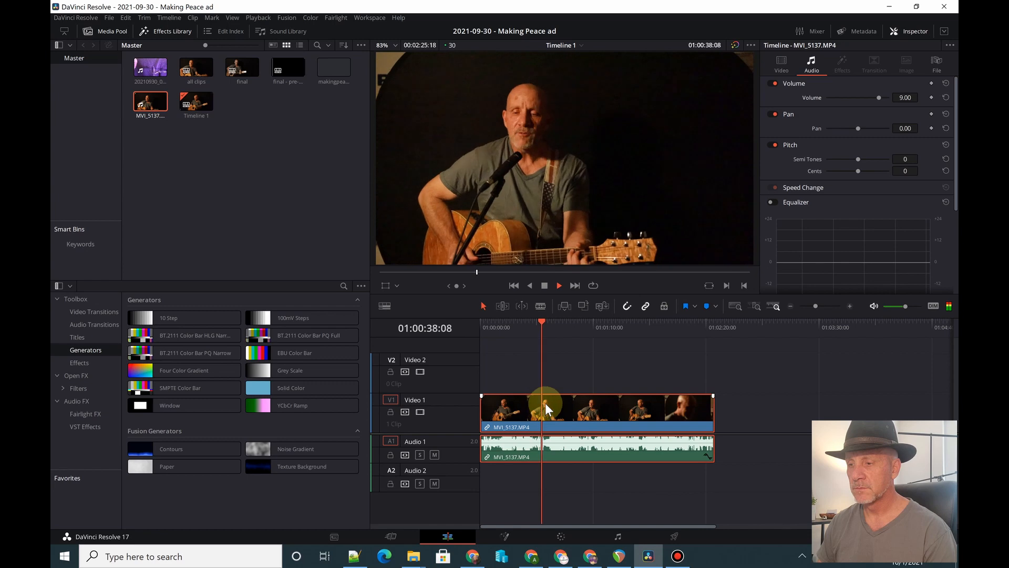
{"action": "key", "text": "space"}
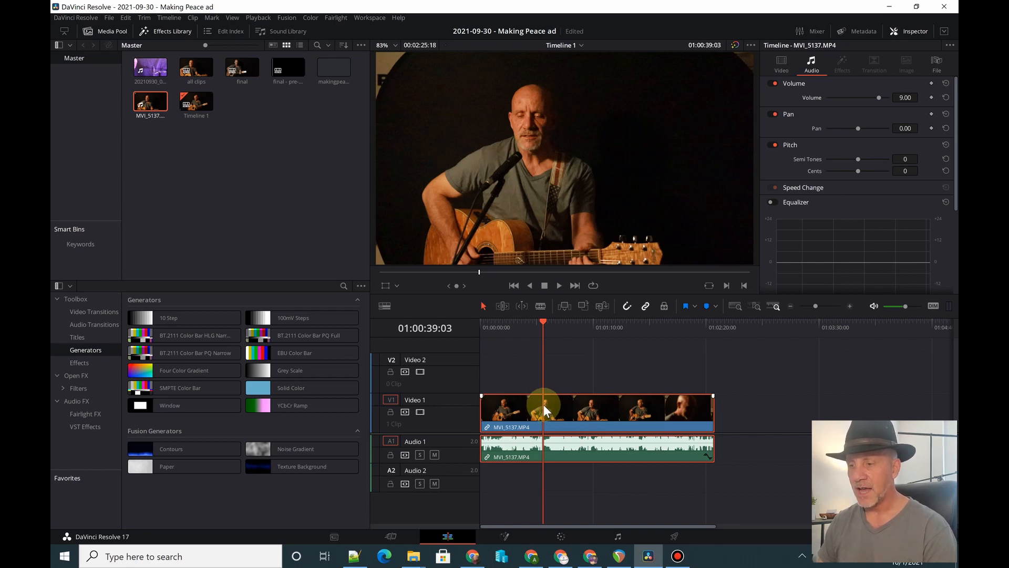
{"action": "key", "text": "b"}
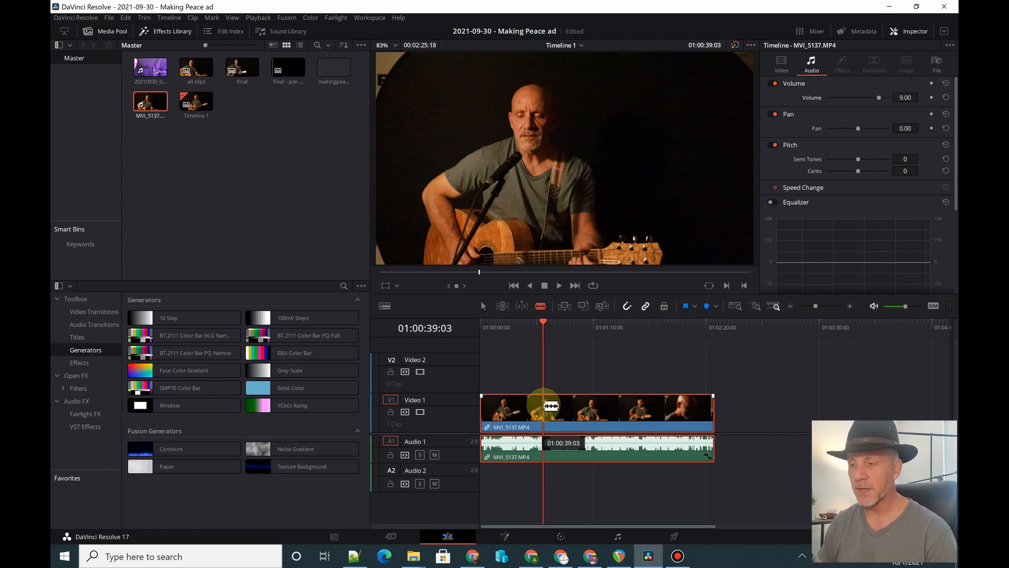
{"action": "left_click", "coordinate": [551, 405]}
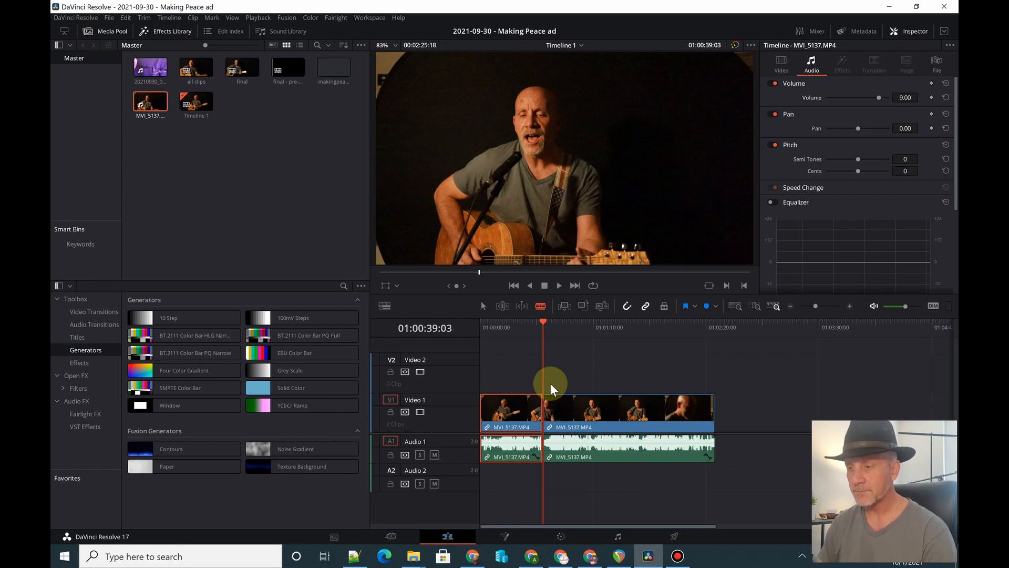
{"action": "key", "text": "a"}
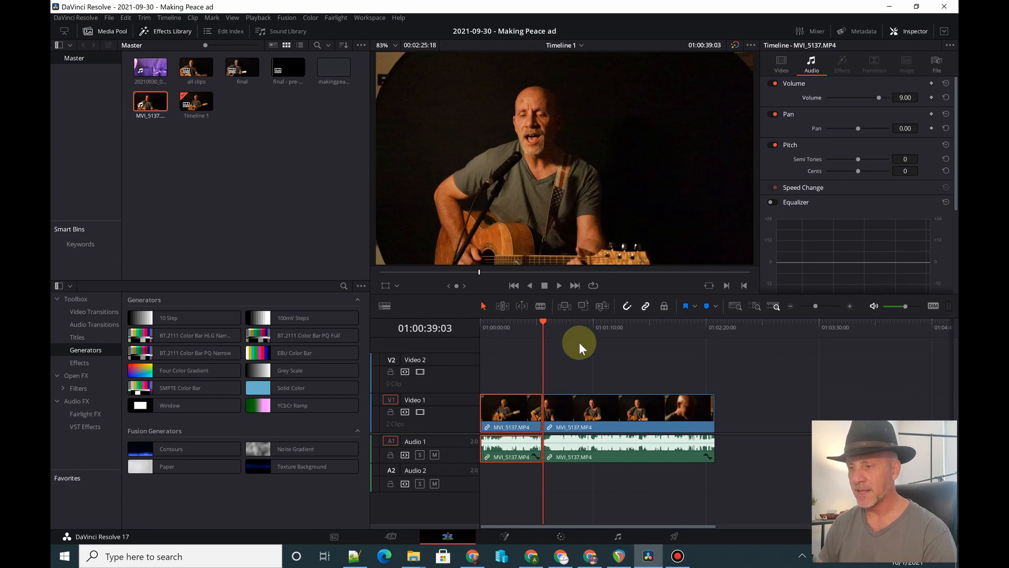
- Find the end of the second take and split the clip there, at about 01:01:09
{"action": "left_click", "coordinate": [569, 322]}
{"action": "key", "text": "space"}
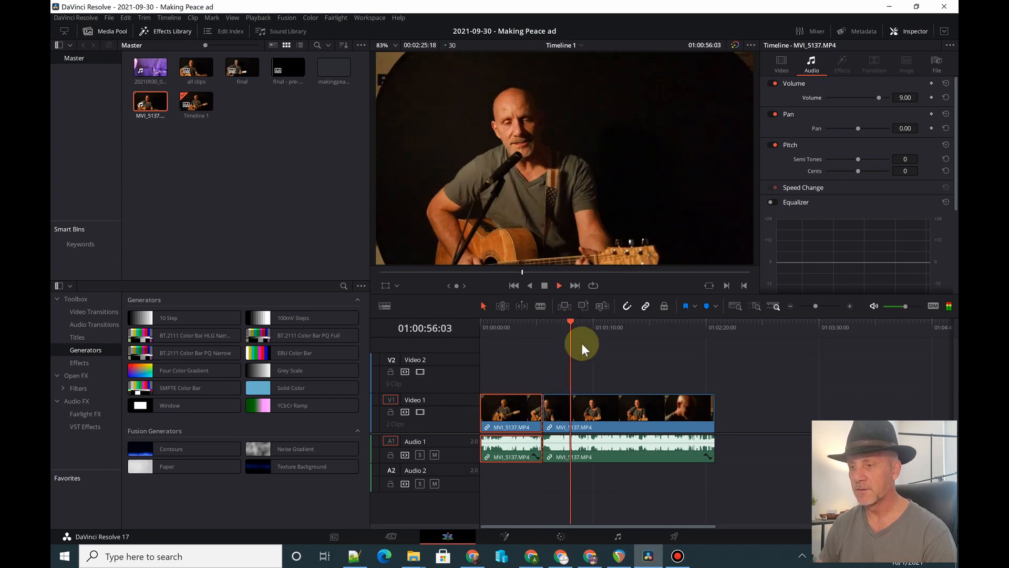
{"action": "left_click", "coordinate": [581, 325]}
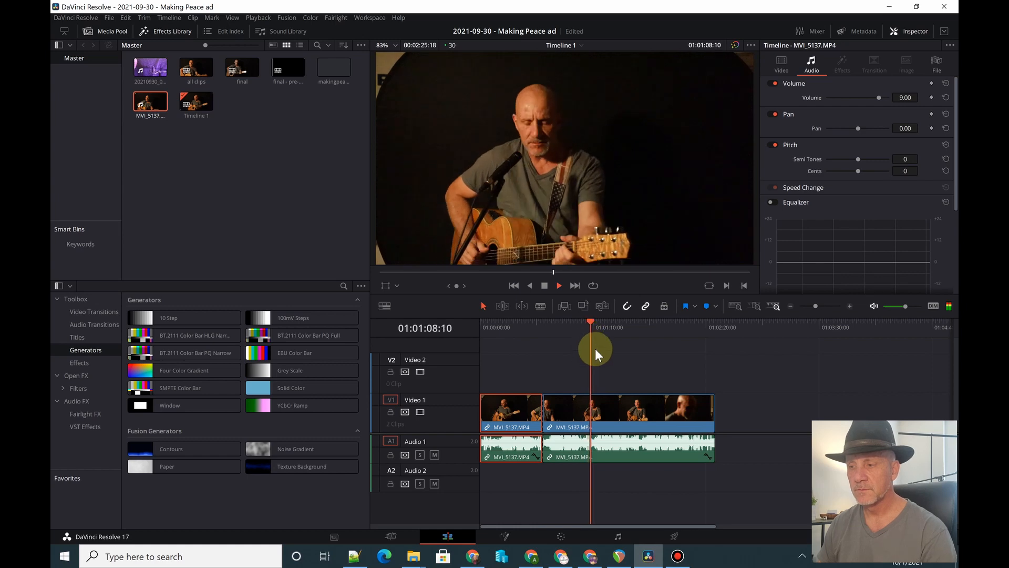
{"action": "key", "text": "space"}
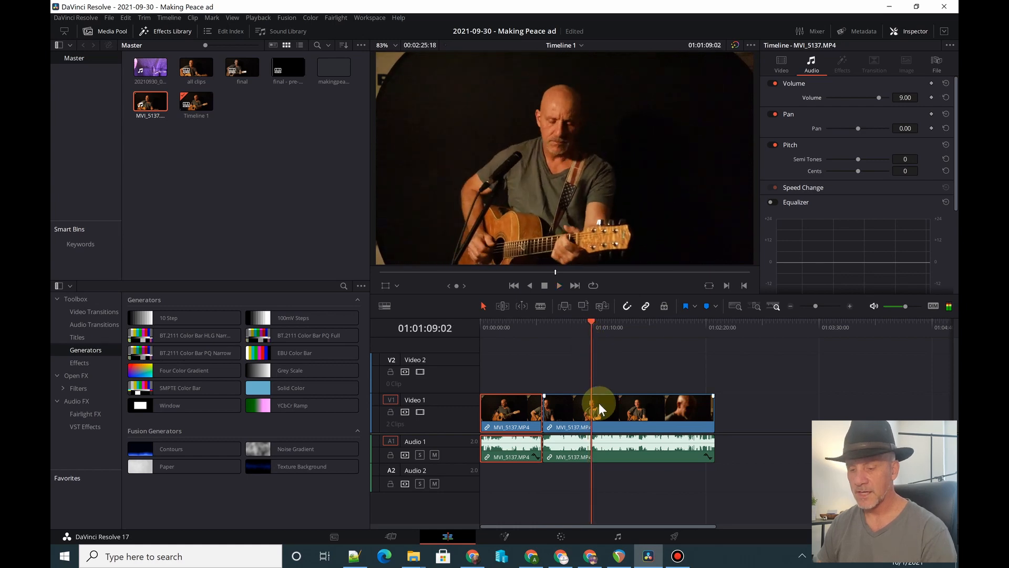
{"action": "key", "text": "b"}
{"action": "left_click", "coordinate": [593, 404]}
{"action": "key", "text": "space"}
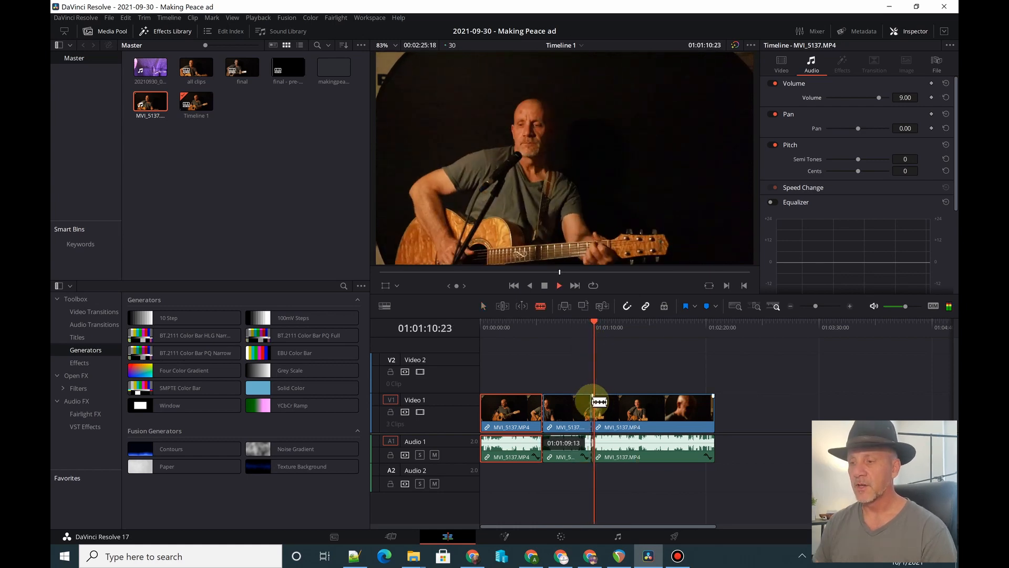
{"action": "key", "text": "a"}
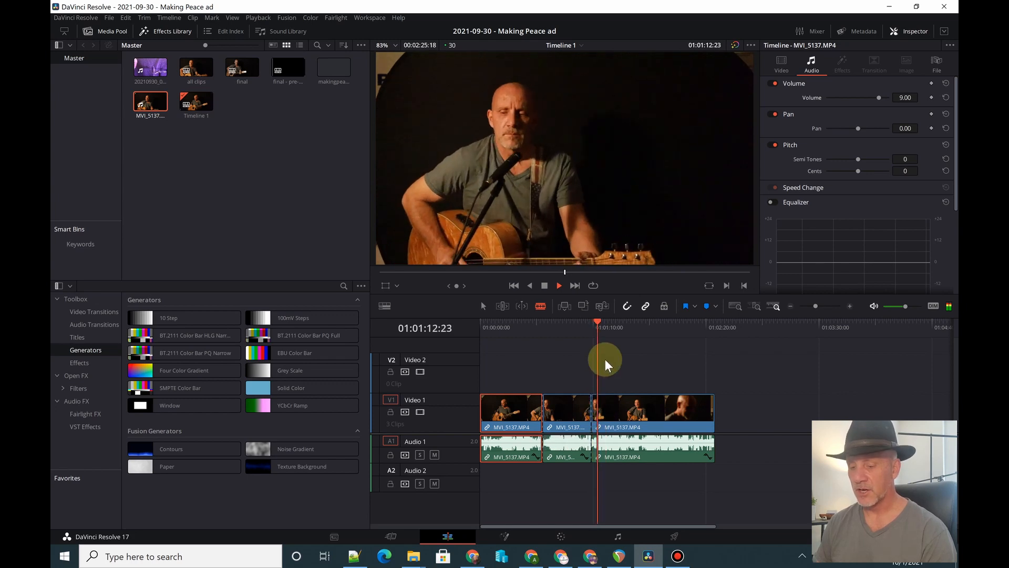
- Find the end of the third take and split the clip there, at 01:01:38:17
{"action": "key", "text": "space"}
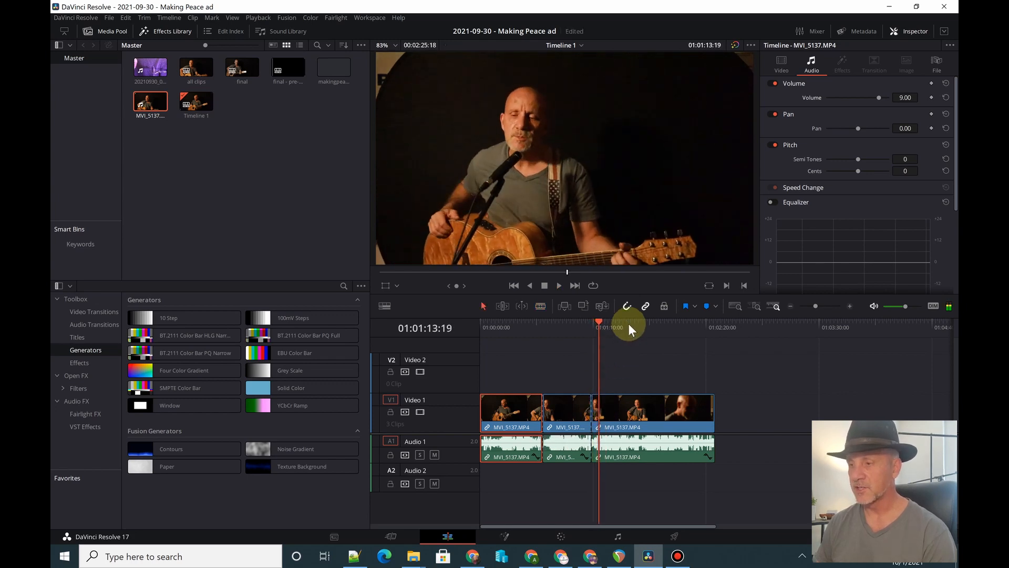
{"action": "left_click", "coordinate": [630, 321]}
{"action": "key", "text": "space"}
{"action": "left_click", "coordinate": [645, 398]}
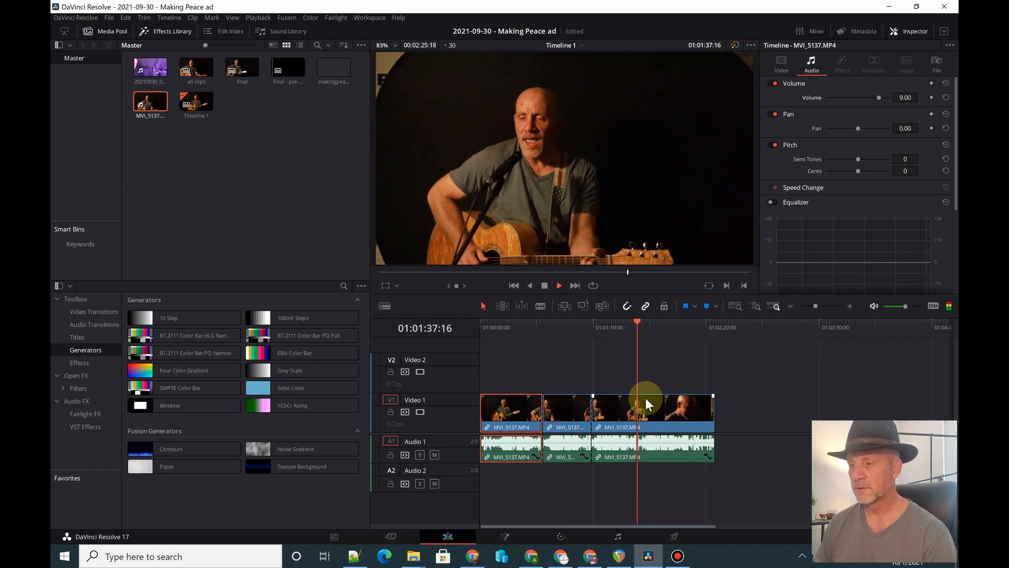
{"action": "key", "text": "space"}
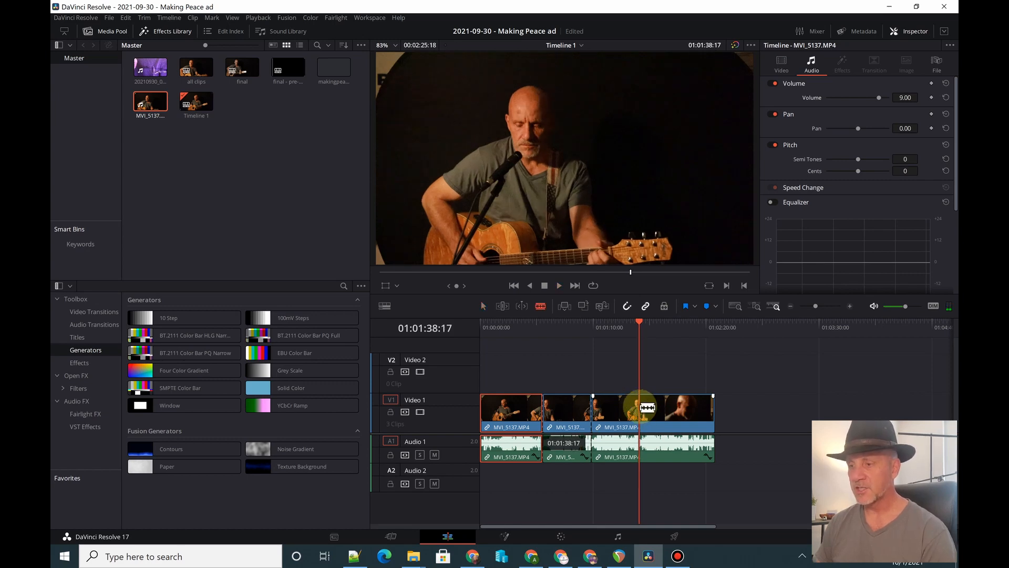
{"action": "left_click", "coordinate": [640, 408]}
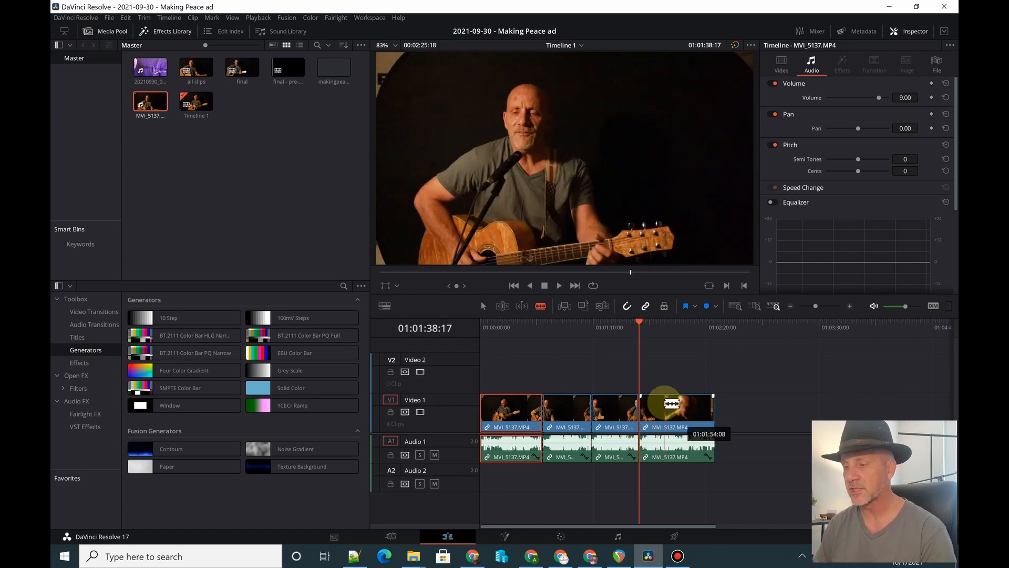
- Split the clip at the end of the fourth take, at 01:02:10:09, and delete the leftover segment after it
{"action": "left_click", "coordinate": [652, 329]}
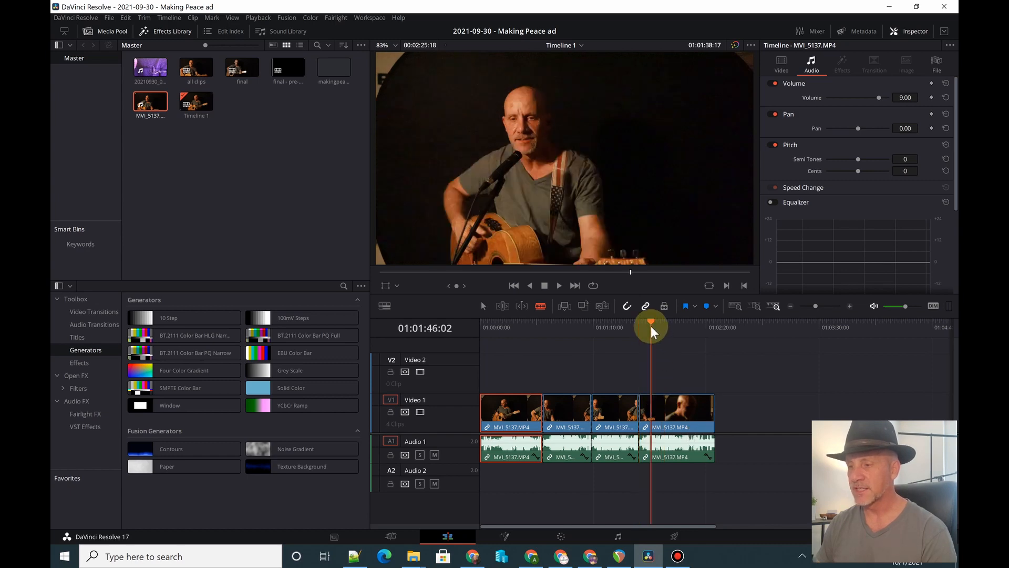
{"action": "key", "text": "space"}
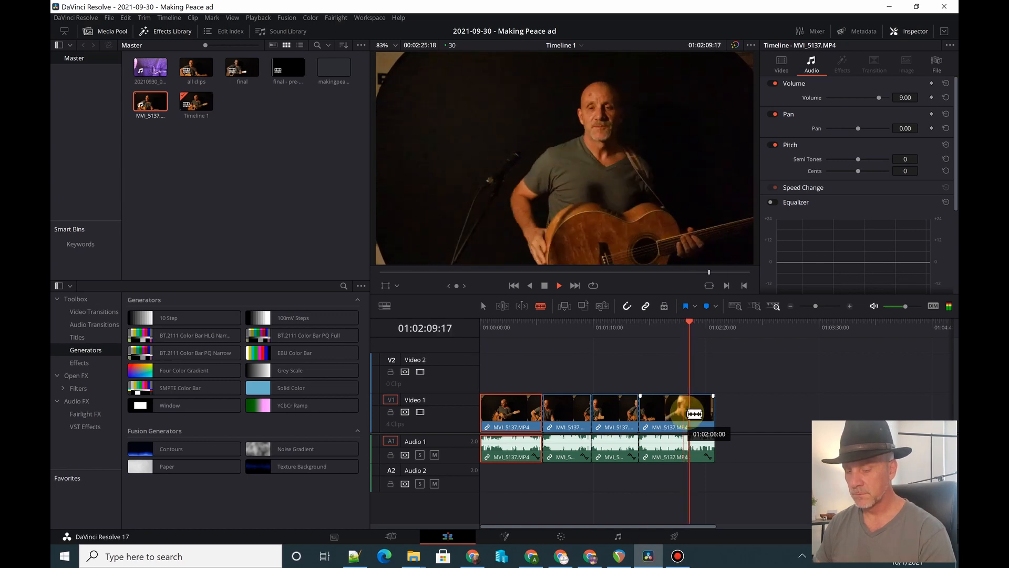
{"action": "key", "text": "space"}
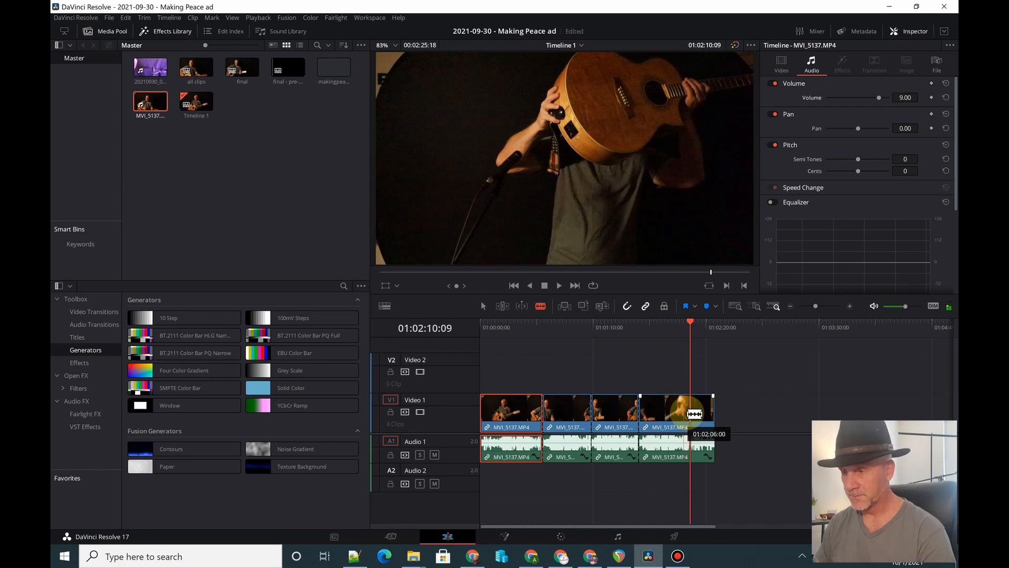
{"action": "left_click", "coordinate": [696, 414]}
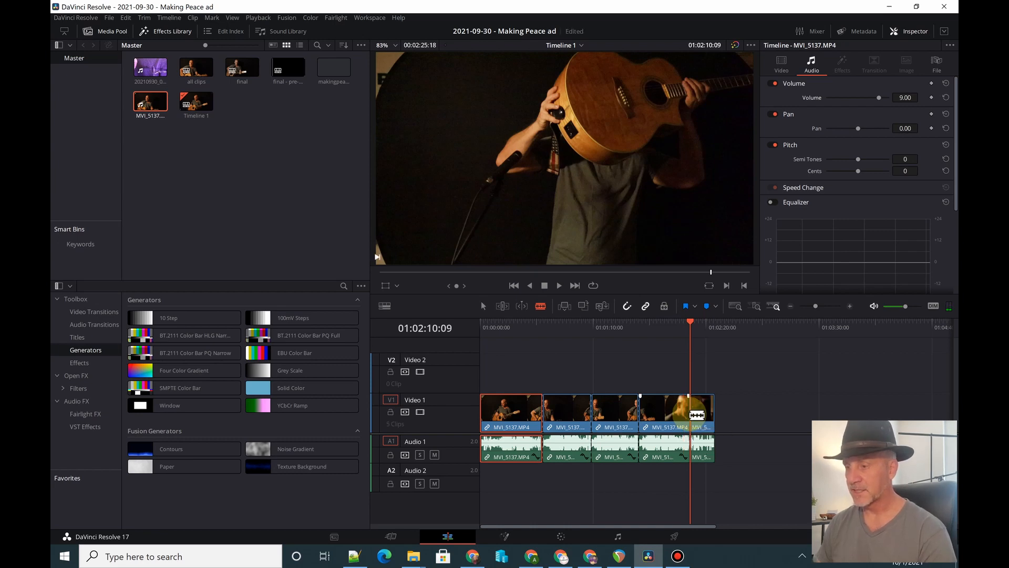
{"action": "left_click", "coordinate": [701, 411]}
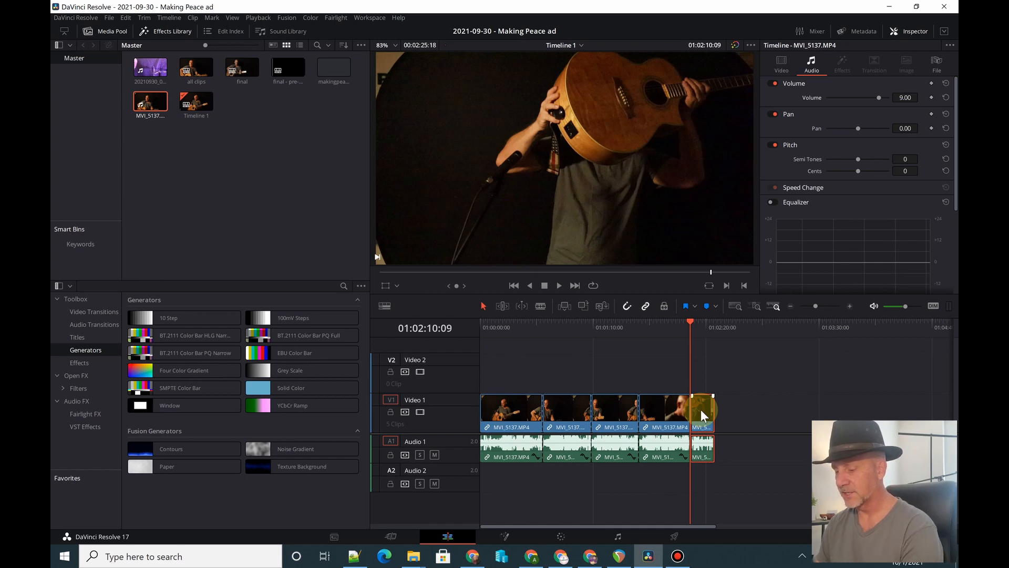
{"action": "key", "text": "Delete"}
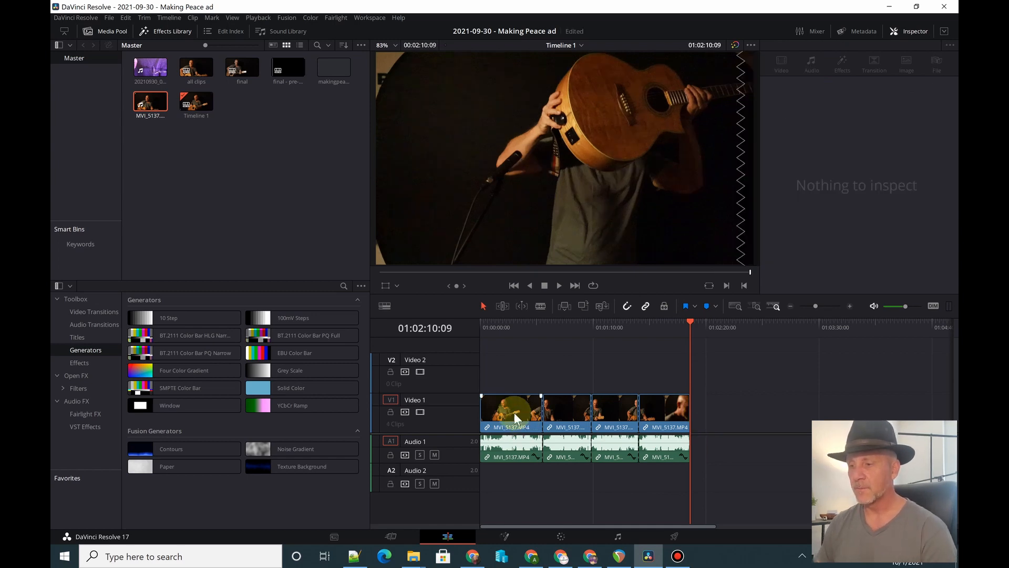
- Check the content of each of the four remaining segments by sampling a point in every one
{"action": "left_click", "coordinate": [503, 319]}
{"action": "key", "text": "space"}
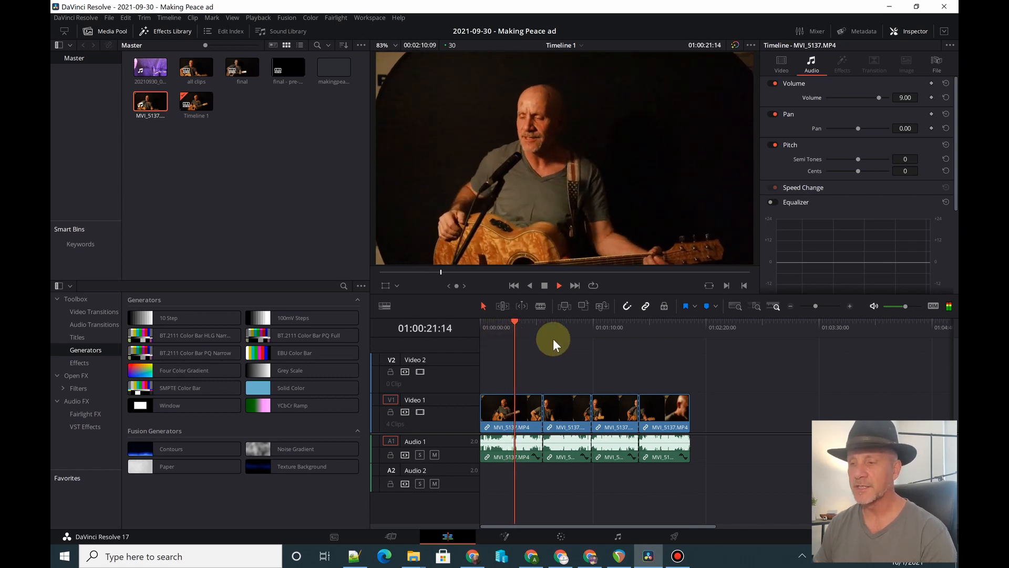
{"action": "left_click", "coordinate": [571, 323]}
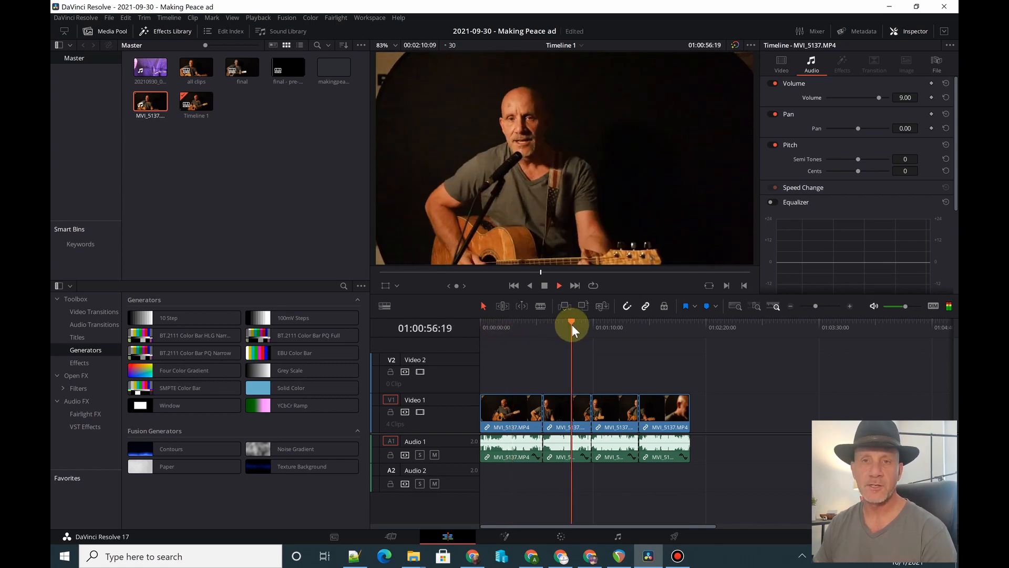
{"action": "key", "text": "space"}
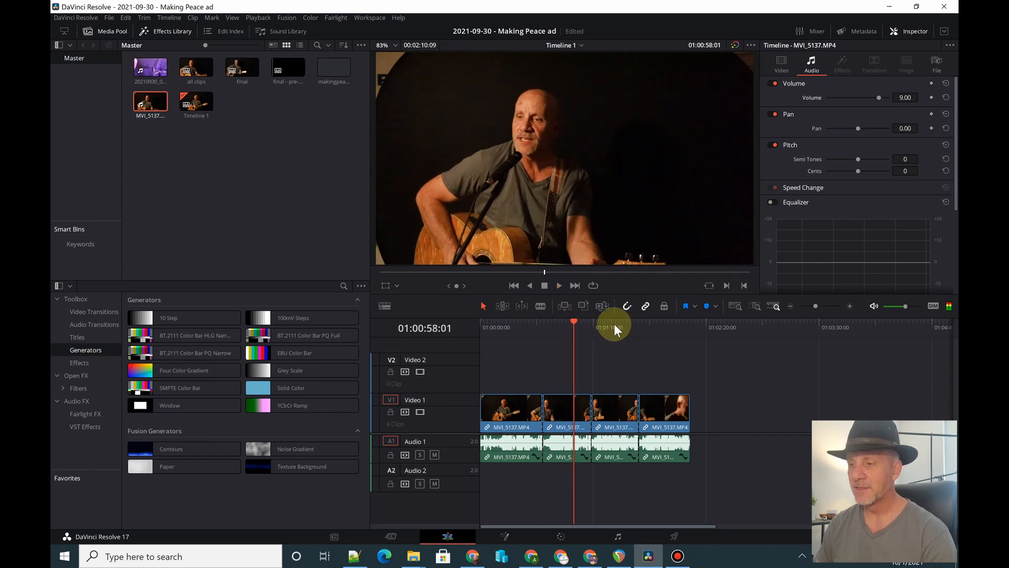
{"action": "left_click", "coordinate": [614, 324]}
{"action": "left_click", "coordinate": [651, 323]}
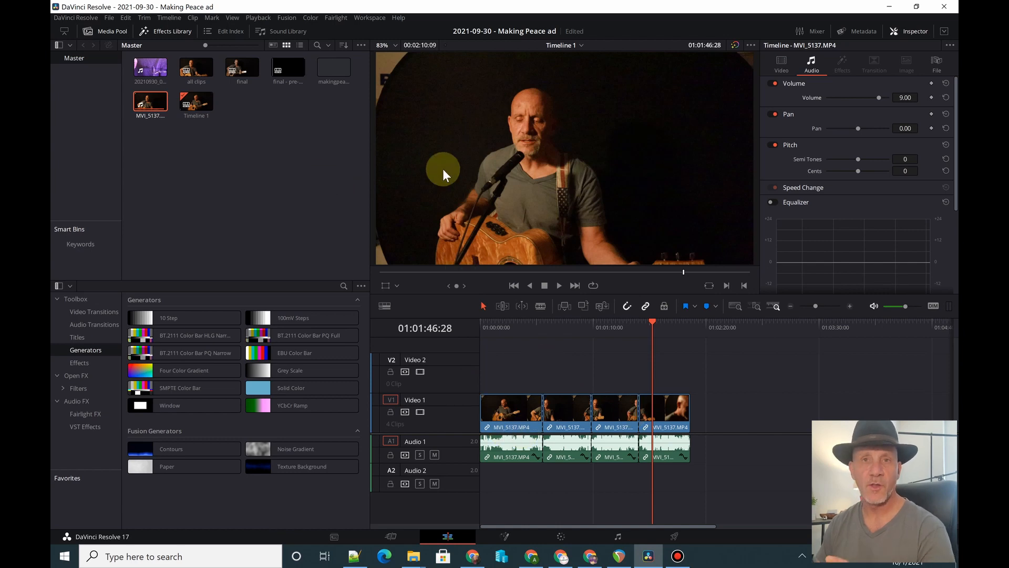
- Delete the first three takes of MVI_5137.MP4 and close the gap so only the fourth take stays at the timeline's start
{"action": "left_click", "coordinate": [522, 405]}
{"action": "left_click", "coordinate": [612, 417], "text": "shift"}
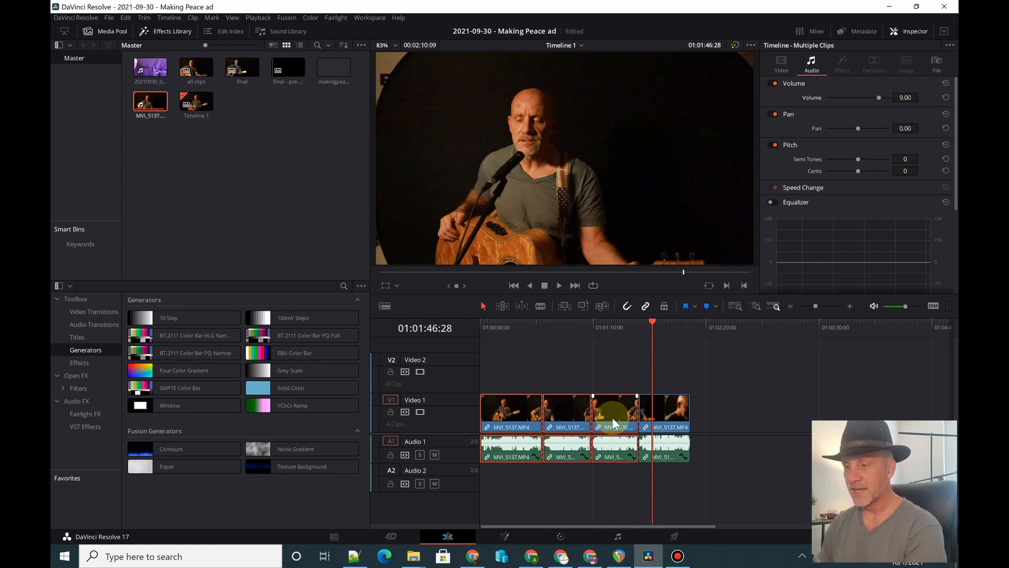
{"action": "key", "text": "Delete"}
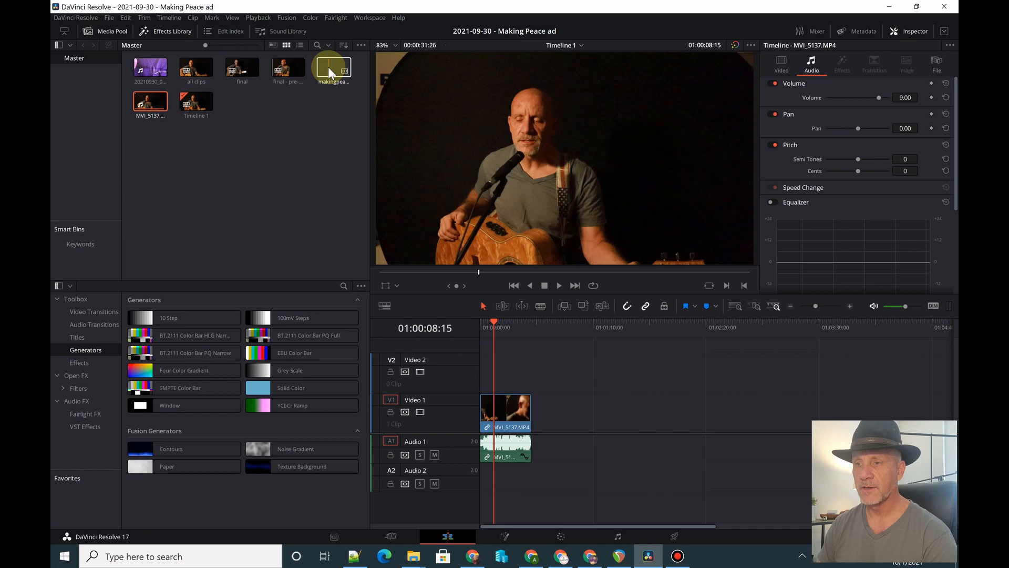
- Place makingpeace-short-clip-to-2nd-chorus - for ad.mp3 on Audio 2 at the timeline's start and audition it with Audio 1 muted
{"action": "left_click_drag", "start_coordinate": [328, 67], "coordinate": [494, 480]}
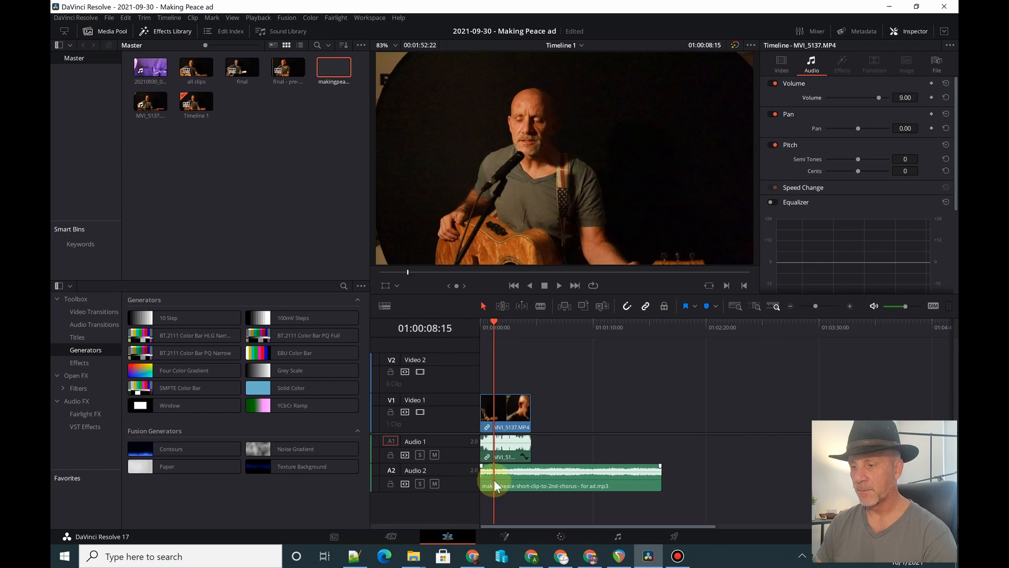
{"action": "left_click", "coordinate": [434, 454]}
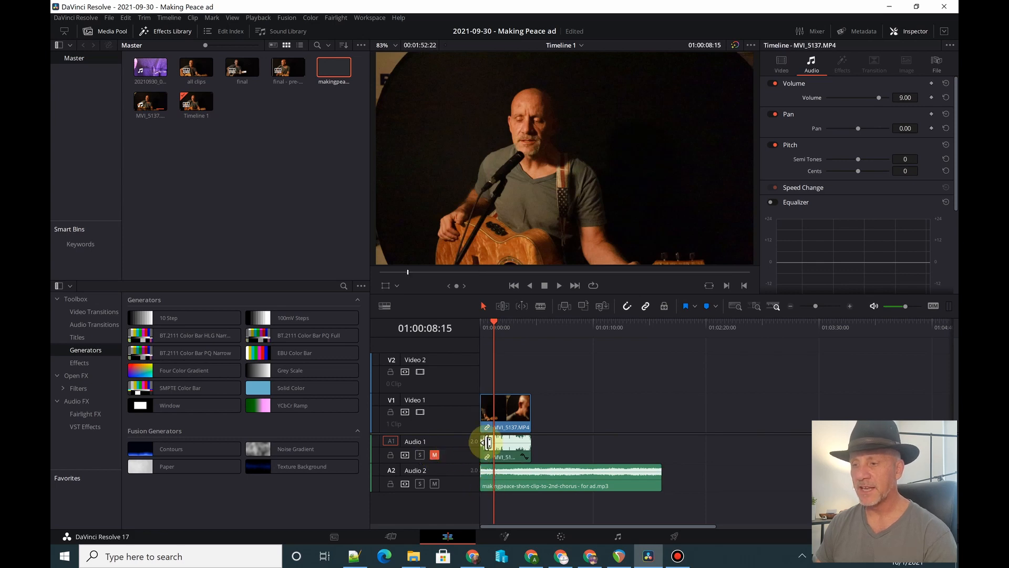
{"action": "left_click", "coordinate": [489, 324]}
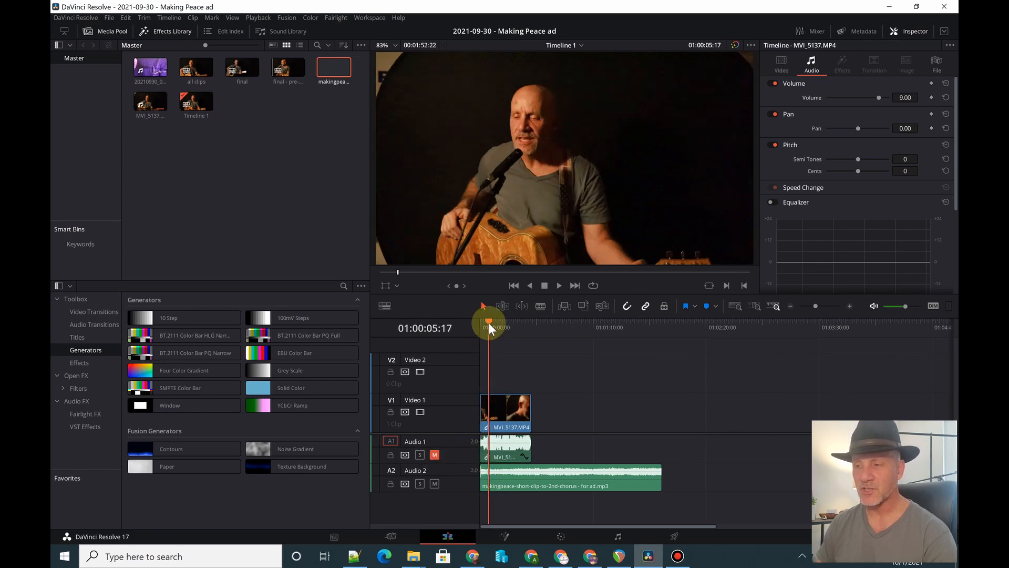
{"action": "left_click", "coordinate": [480, 322]}
{"action": "key", "text": "space"}
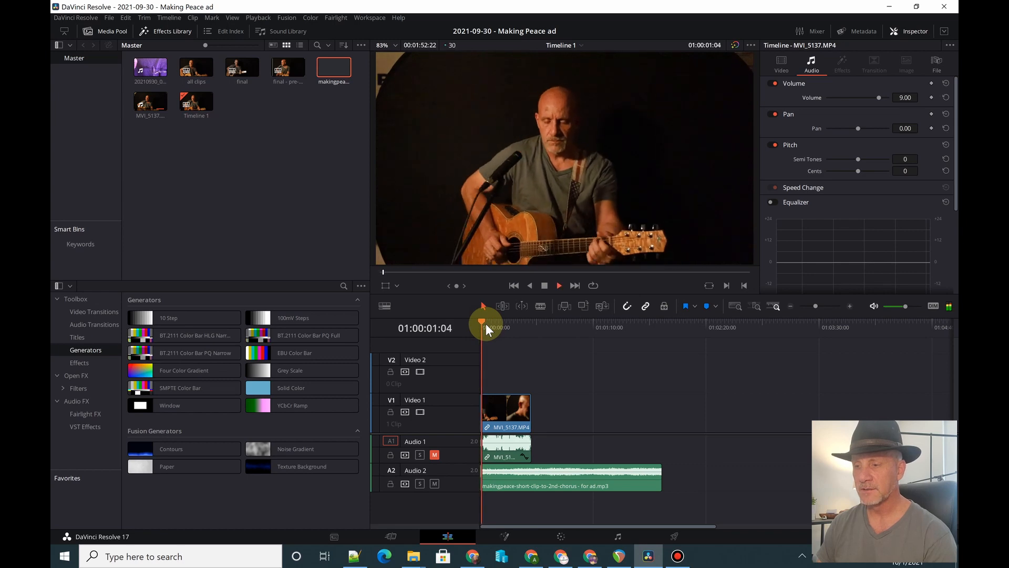
{"action": "left_click", "coordinate": [505, 324]}
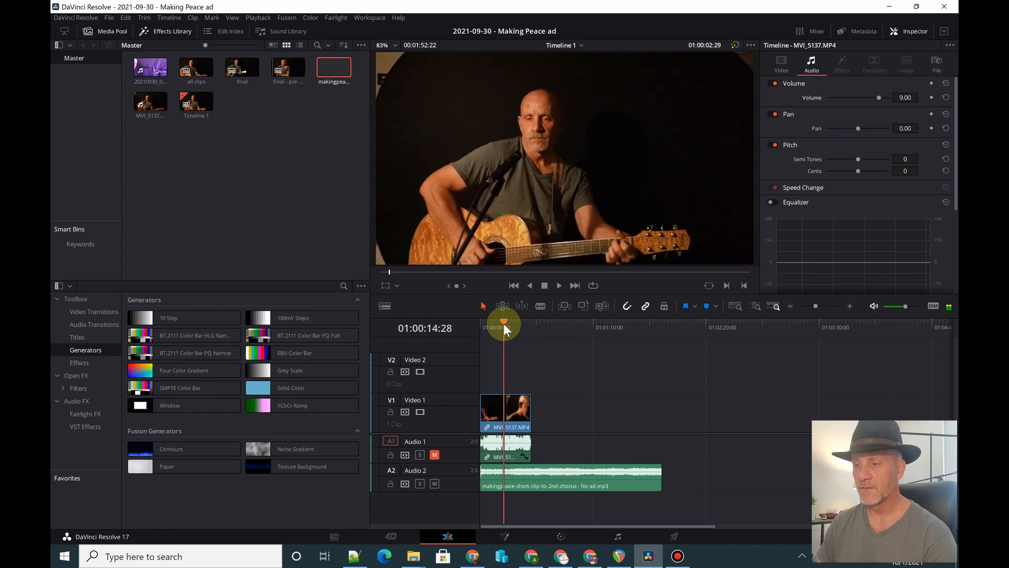
- Set the volume of the music clip on Audio 2 to 2.80 and play it back
{"action": "left_click", "coordinate": [569, 473]}
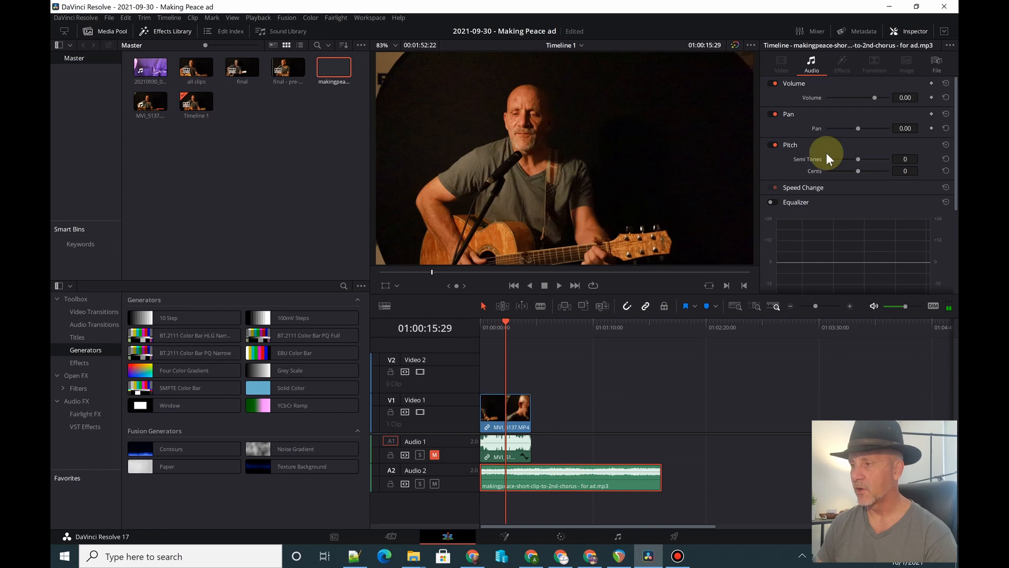
{"action": "left_click_drag", "start_coordinate": [901, 97], "coordinate": [907, 101]}
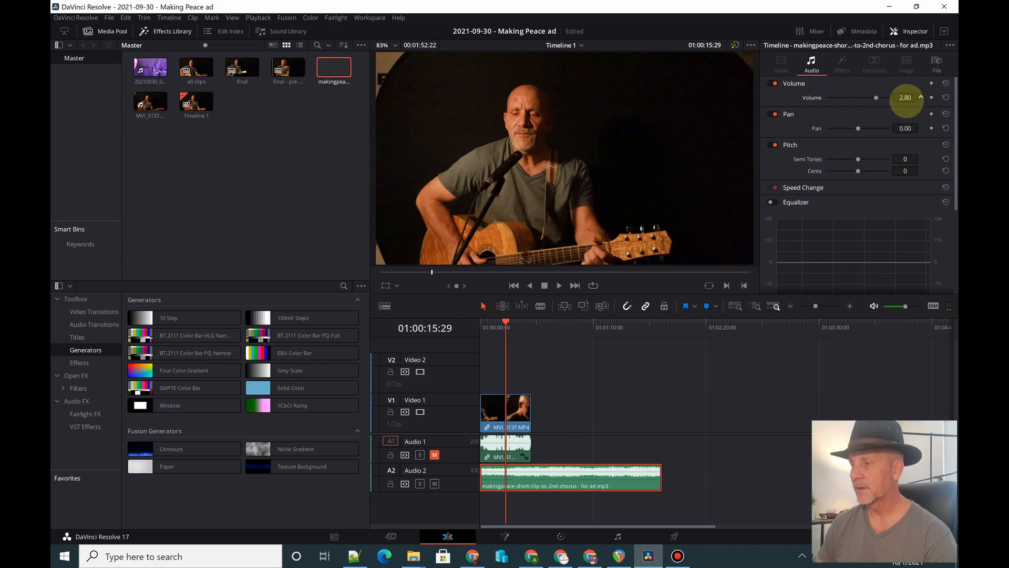
{"action": "key", "text": "space"}
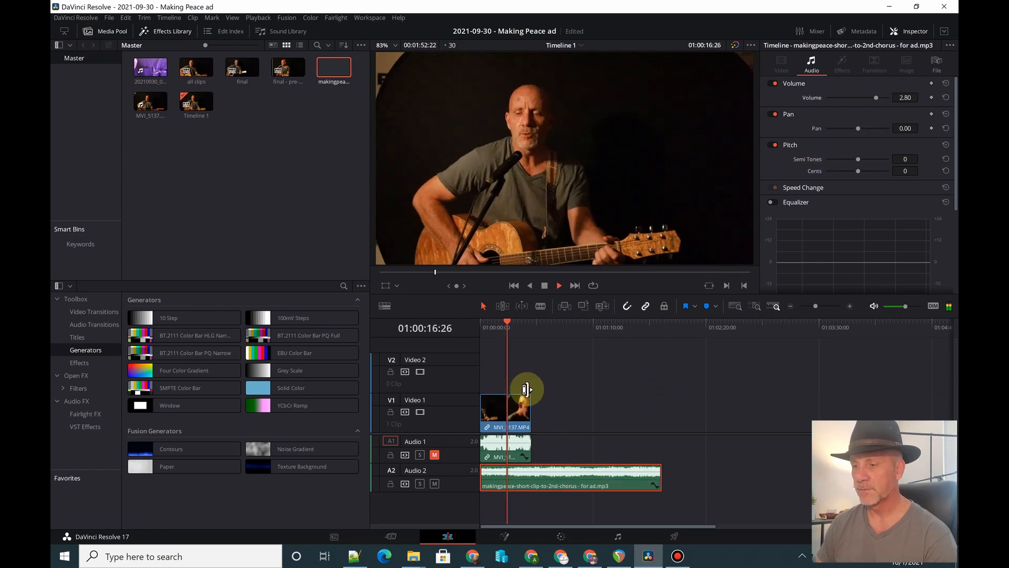
- Cut off the music before 01:00:12:18 and move the remaining part to the timeline's start
{"action": "left_click", "coordinate": [508, 324]}
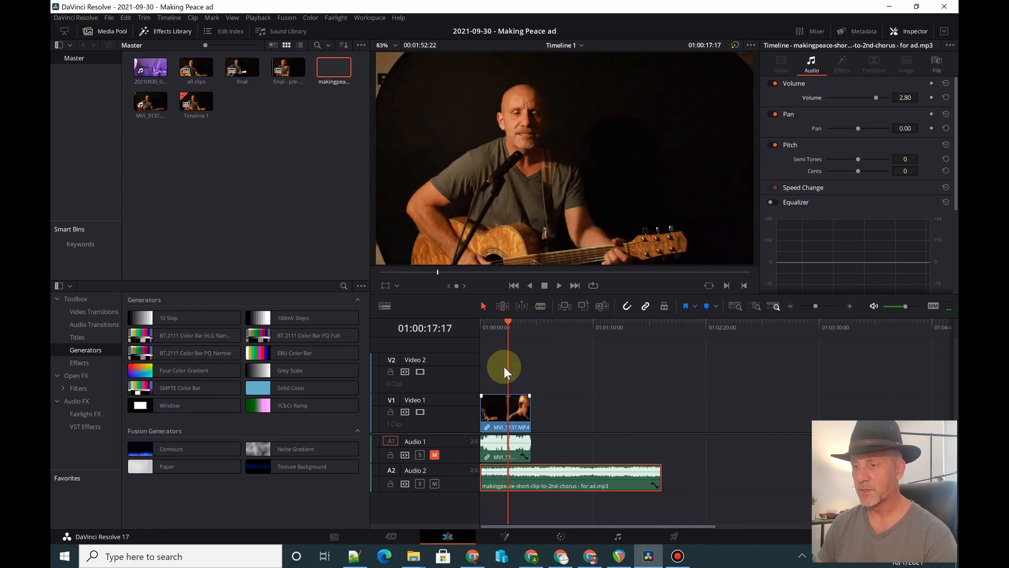
{"action": "left_click", "coordinate": [502, 322]}
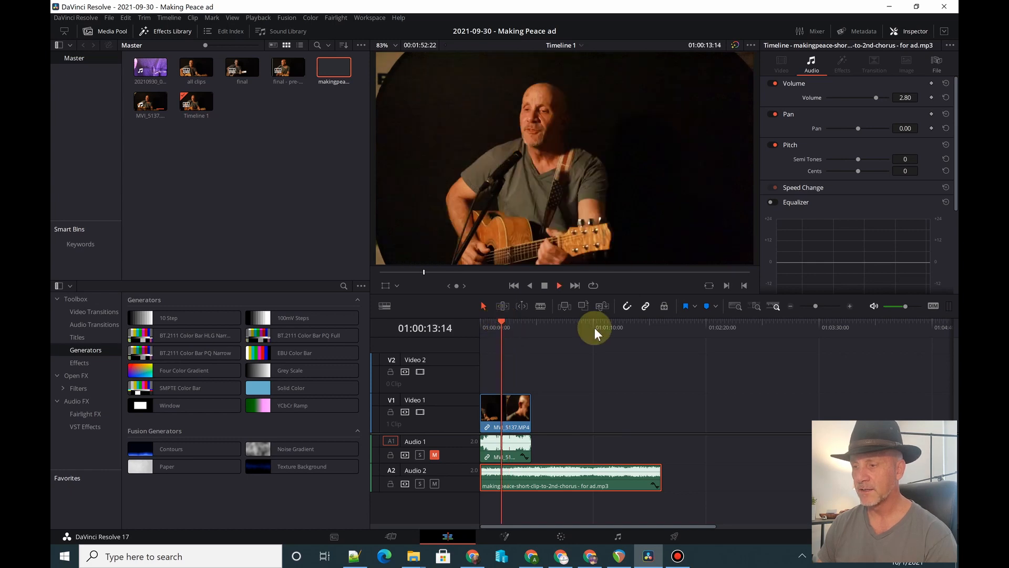
{"action": "key", "text": "space"}
{"action": "left_click", "coordinate": [500, 321]}
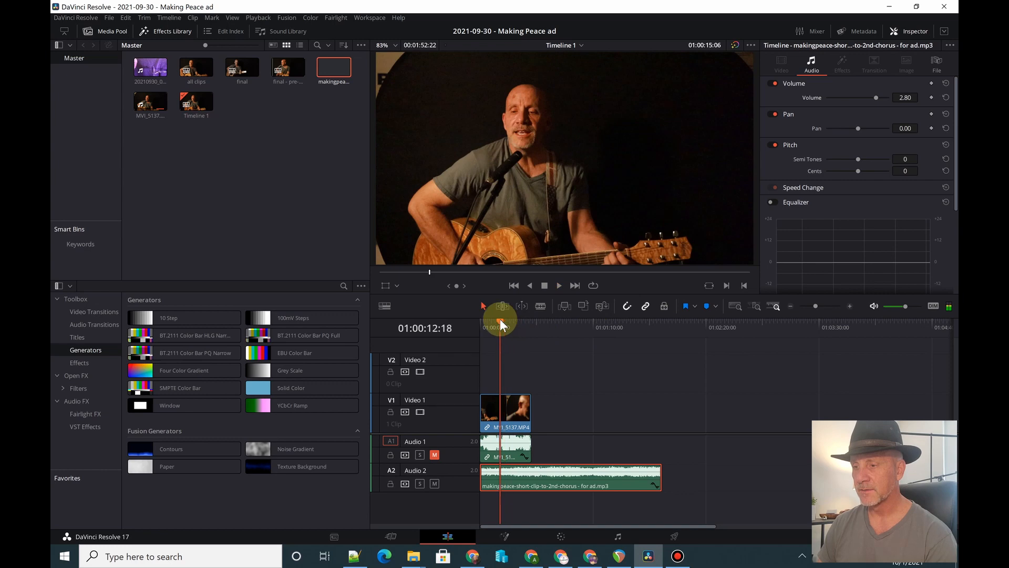
{"action": "key", "text": "b"}
{"action": "left_click", "coordinate": [500, 473]}
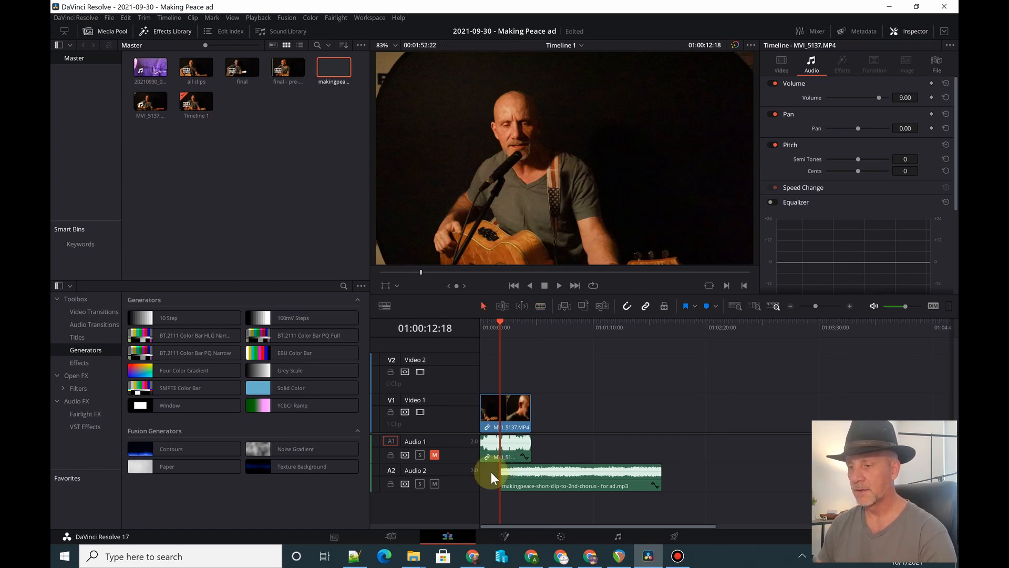
{"action": "left_click_drag", "start_coordinate": [532, 471], "coordinate": [510, 475]}
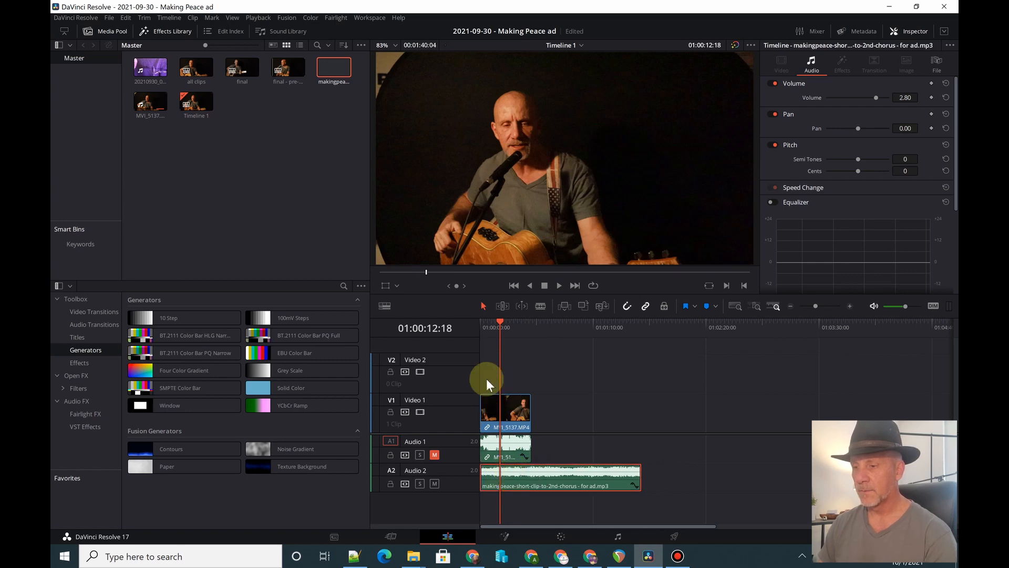
- Unmute Audio 1 and try to auto-align the video clip and the music based on waveform
{"action": "left_click", "coordinate": [435, 454]}
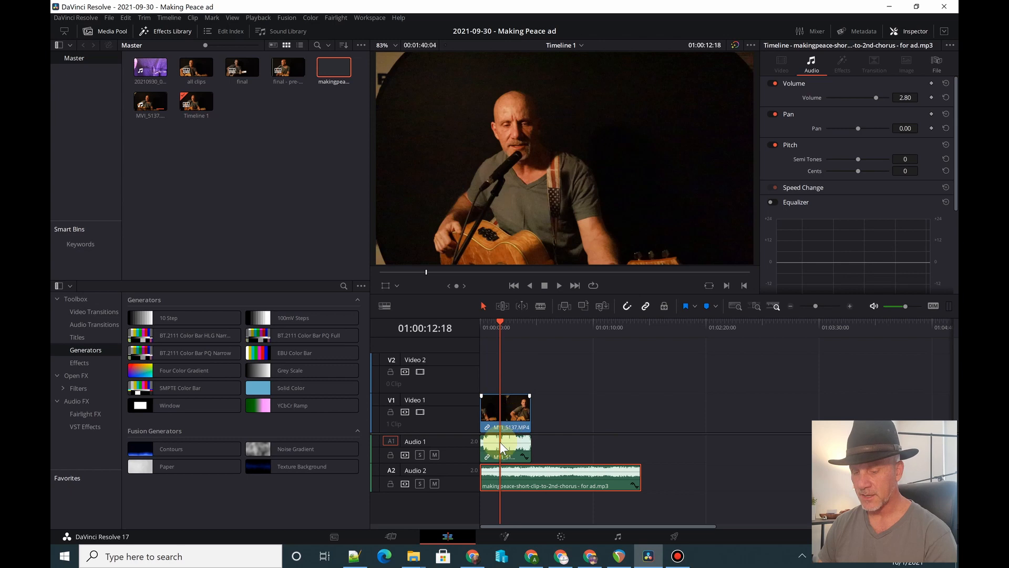
{"action": "scroll", "coordinate": [502, 452], "scroll_direction": "up", "scroll_amount": 4}
{"action": "scroll", "coordinate": [506, 463], "scroll_direction": "up", "scroll_amount": 4}
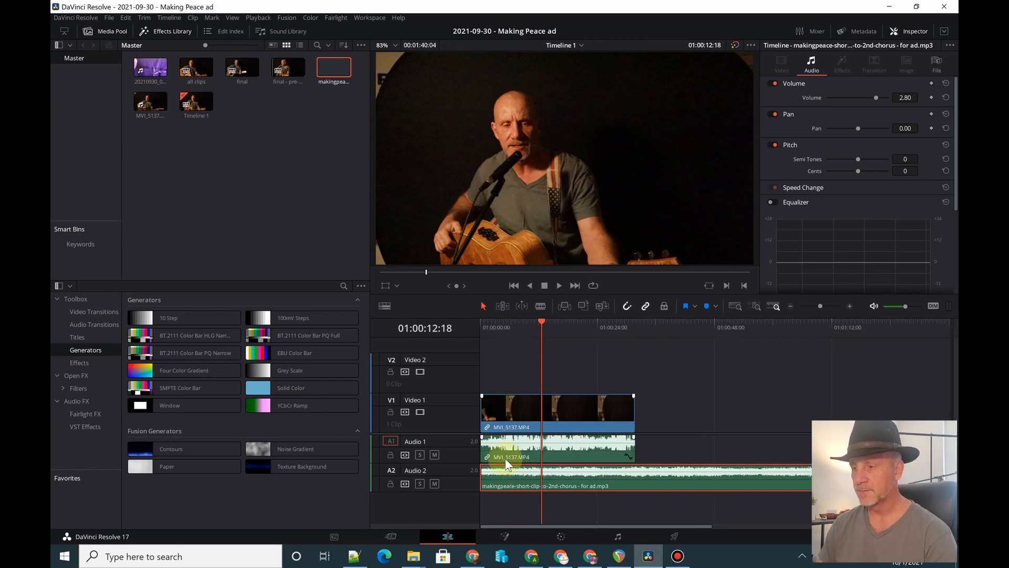
{"action": "left_click", "coordinate": [497, 326]}
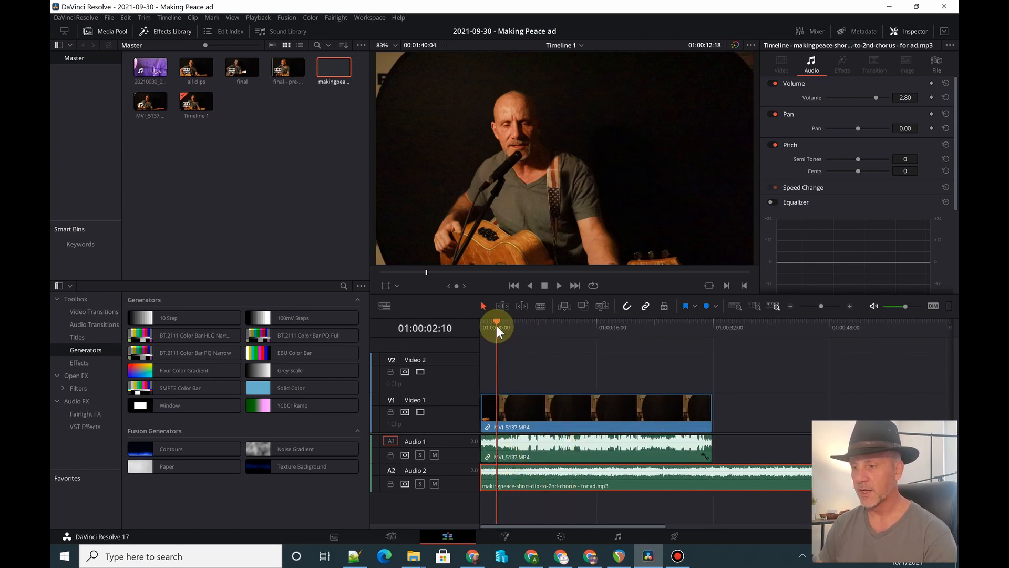
{"action": "left_click", "coordinate": [518, 445]}
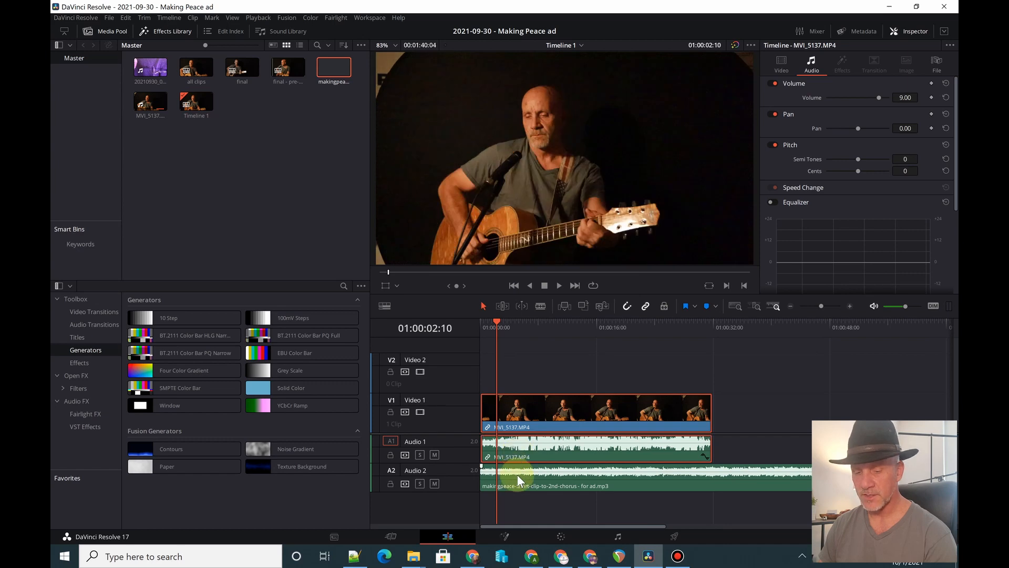
{"action": "left_click", "coordinate": [517, 474], "text": "ctrl"}
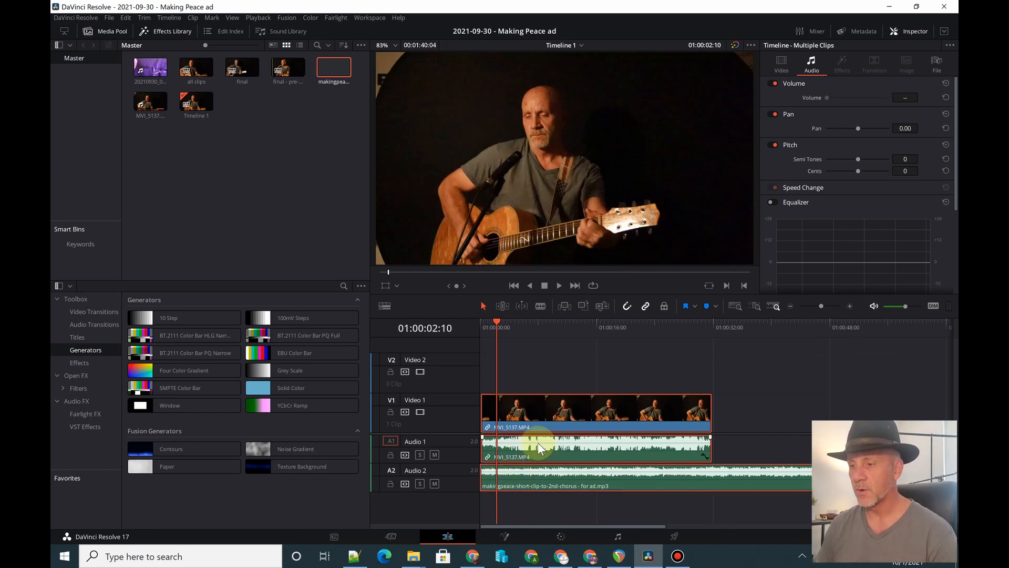
{"action": "right_click", "coordinate": [539, 446]}
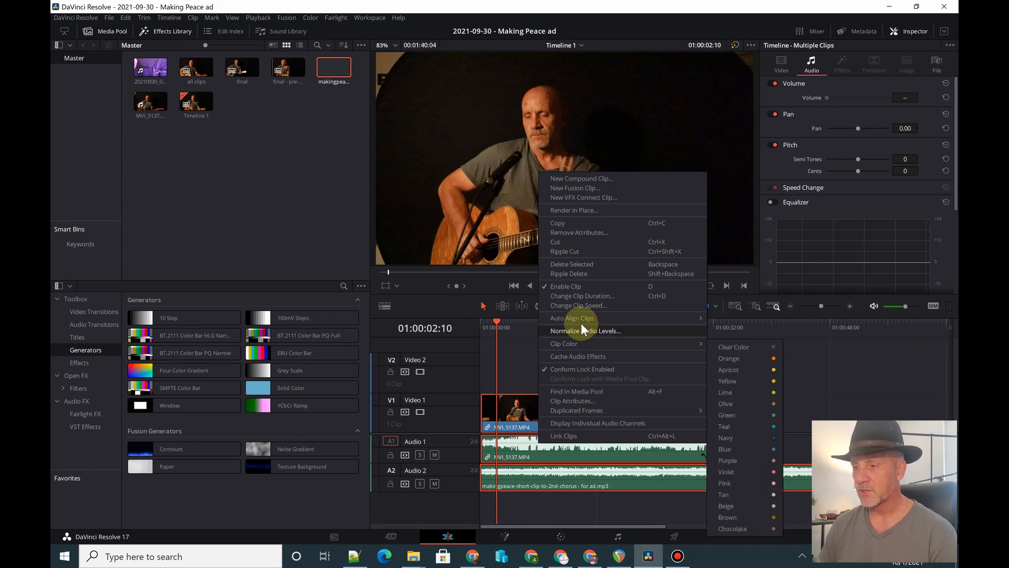
{"action": "mouse_move", "coordinate": [577, 317]}
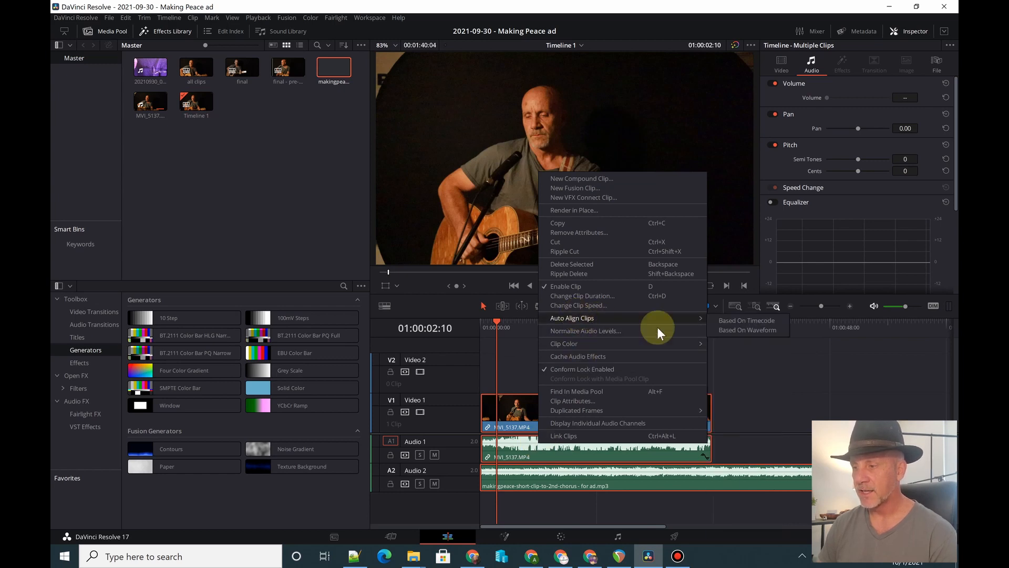
{"action": "left_click", "coordinate": [734, 331]}
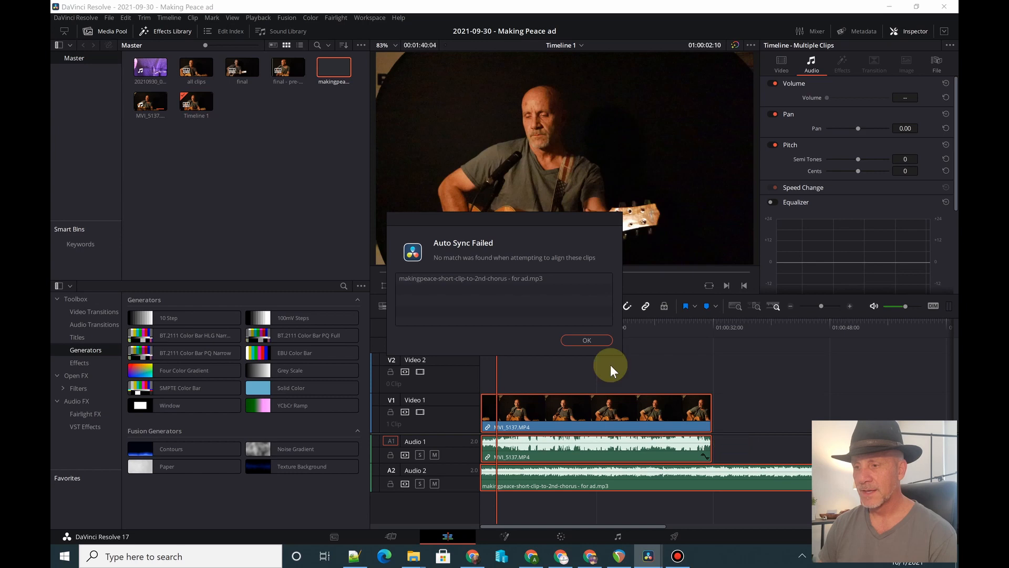
{"action": "left_click", "coordinate": [586, 339]}
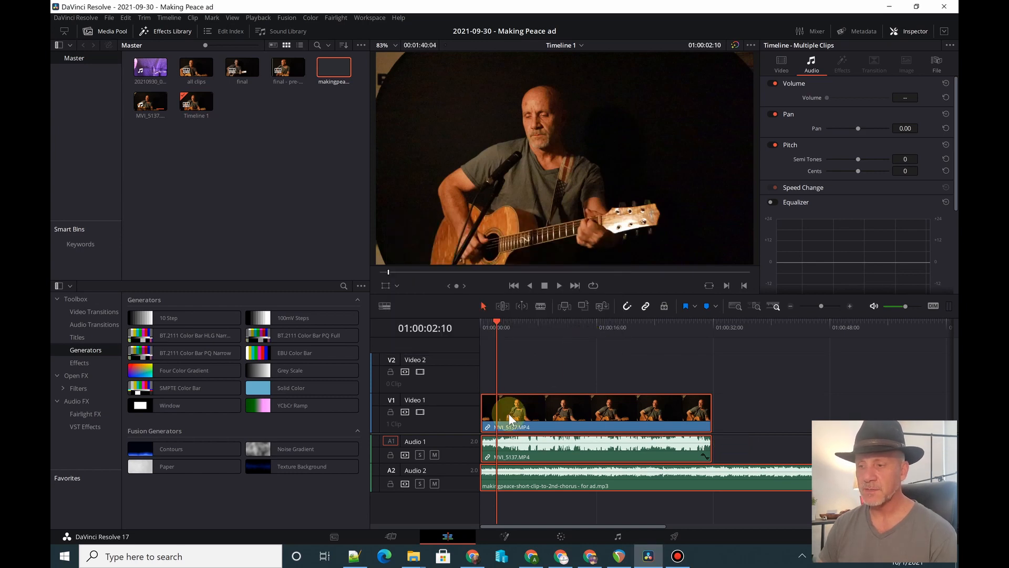
- Enlarge the Audio 2 track's height and mute Audio 1 while playing back to judge the sync
{"action": "left_click_drag", "start_coordinate": [465, 489], "coordinate": [466, 509]}
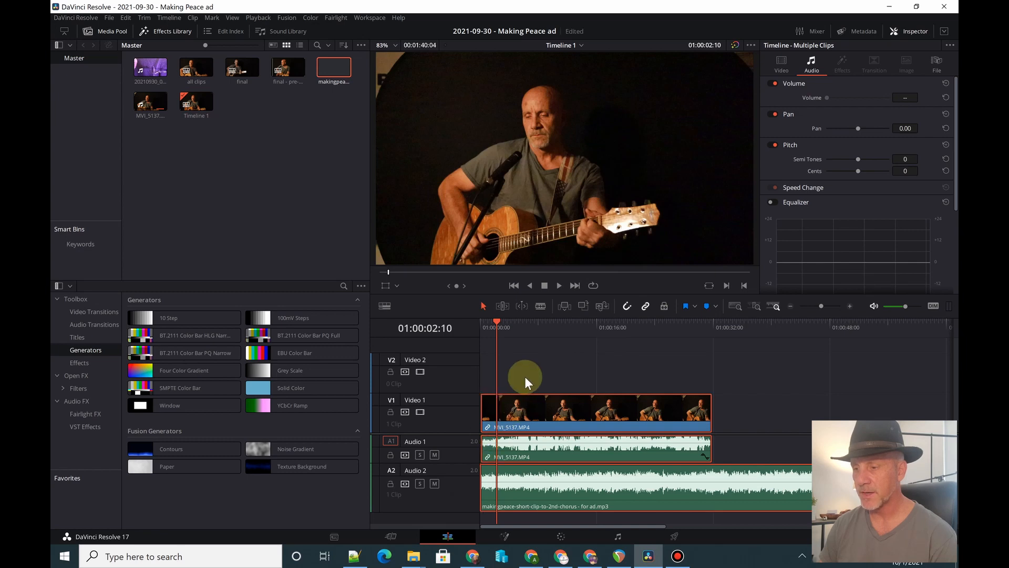
{"action": "key", "text": "space"}
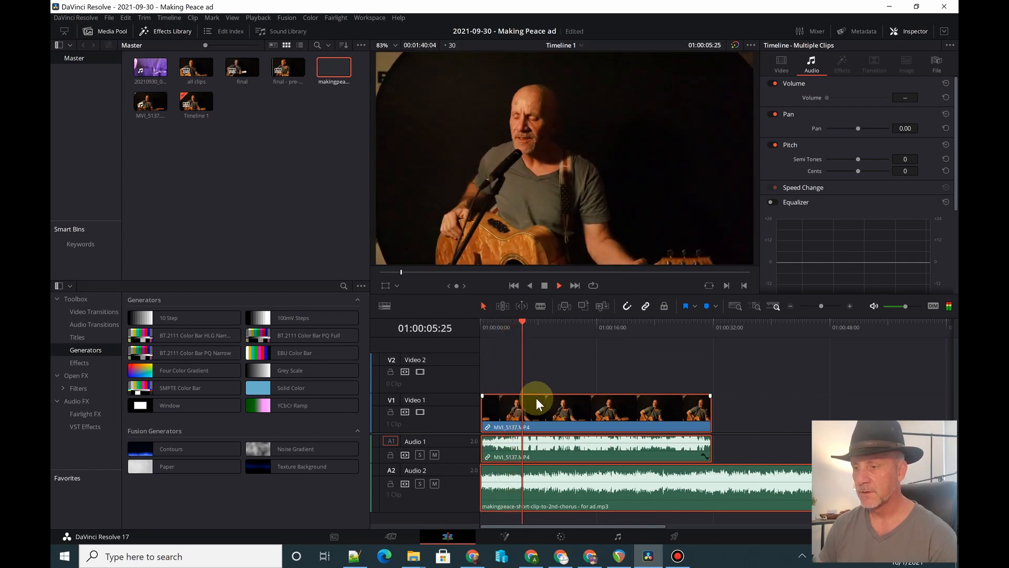
{"action": "key", "text": "space"}
{"action": "left_click", "coordinate": [434, 455]}
{"action": "key", "text": "space"}
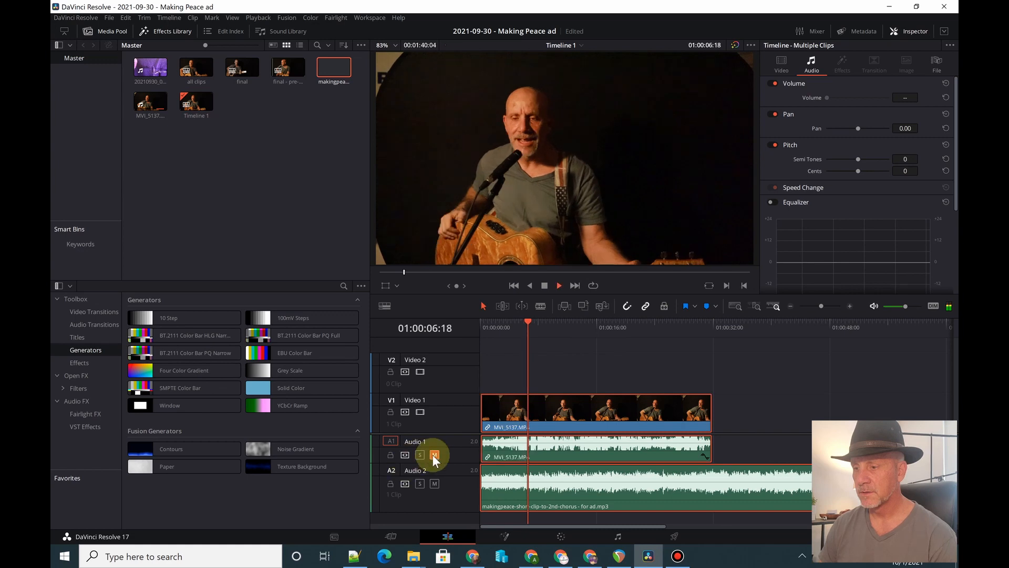
{"action": "key", "text": "space"}
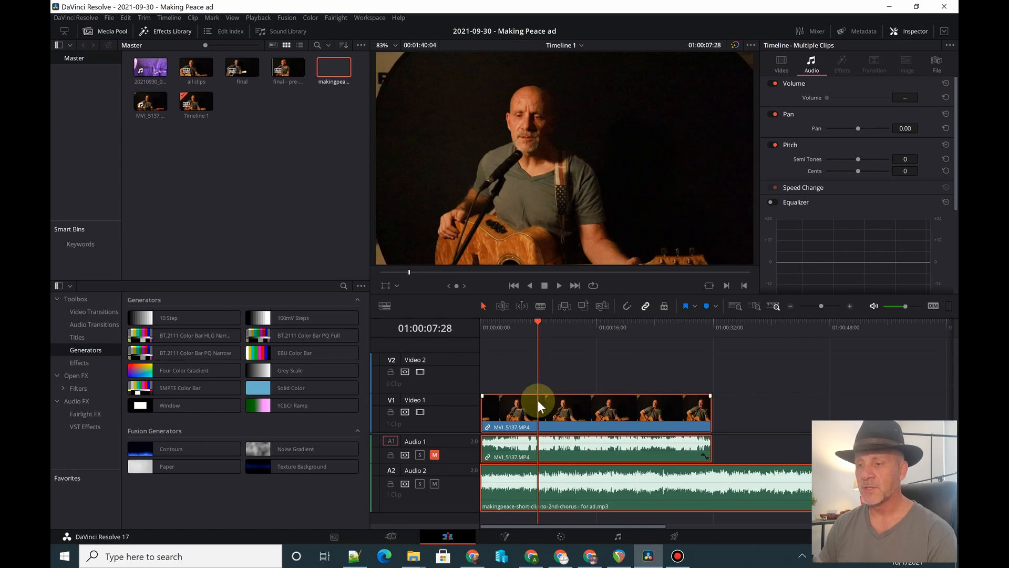
- Shift the MVI_5137.MP4 clip about 2 seconds later against the music and check the lip sync by playback
{"action": "left_click_drag", "start_coordinate": [556, 406], "coordinate": [601, 407]}
{"action": "key", "text": "space"}
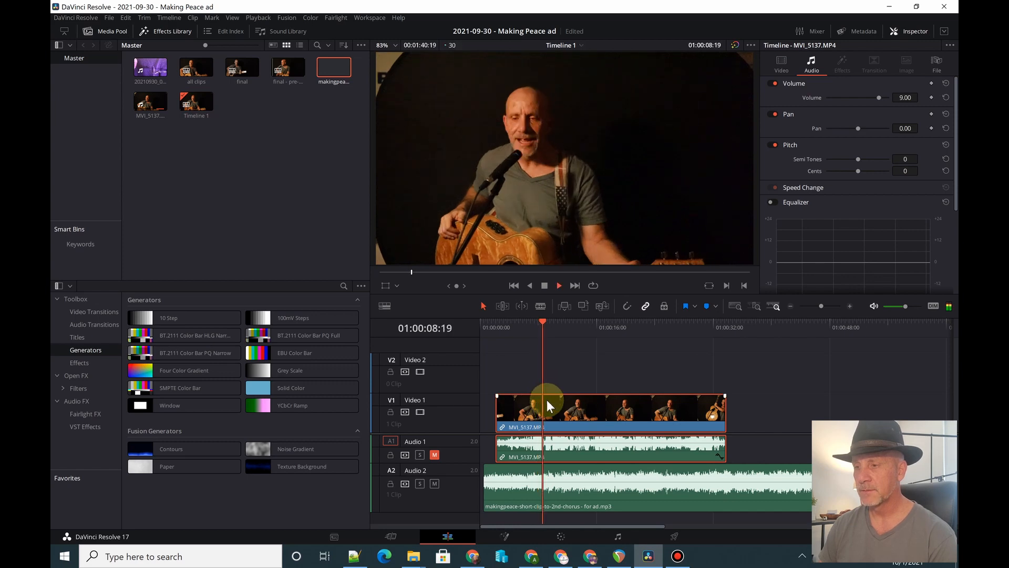
{"action": "key", "text": "space"}
{"action": "left_click", "coordinate": [527, 323]}
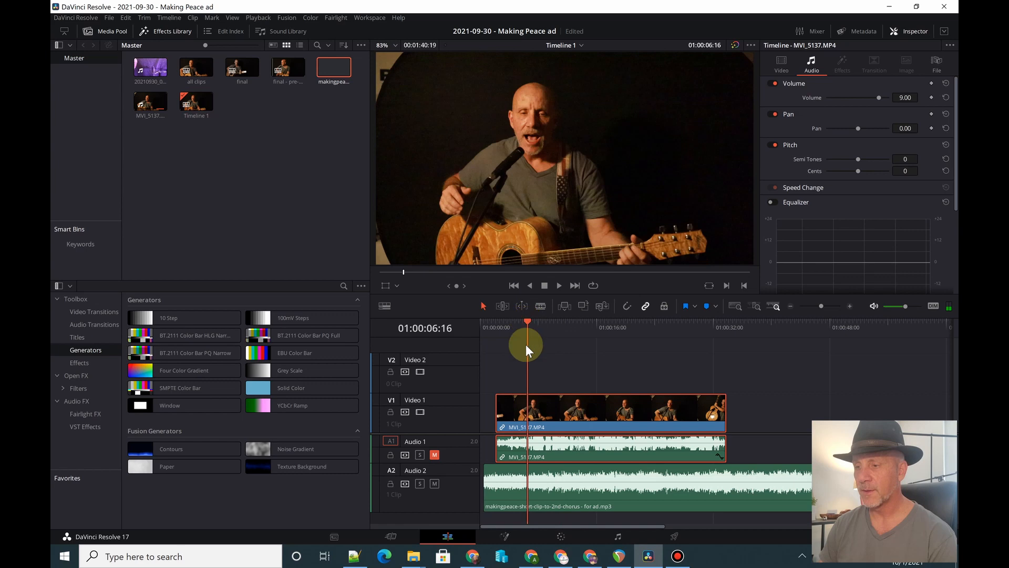
{"action": "key", "text": "space"}
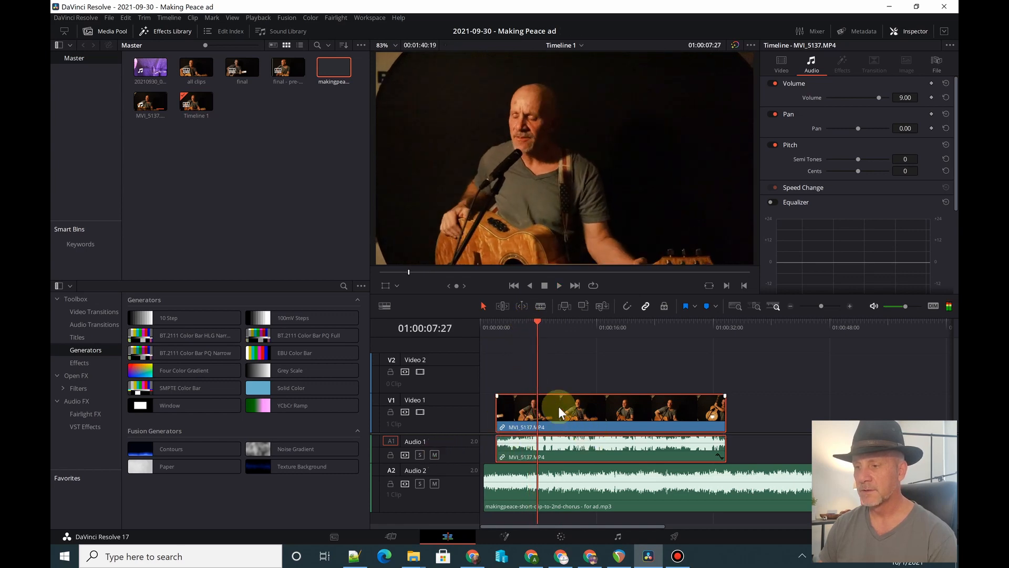
{"action": "key", "text": "space"}
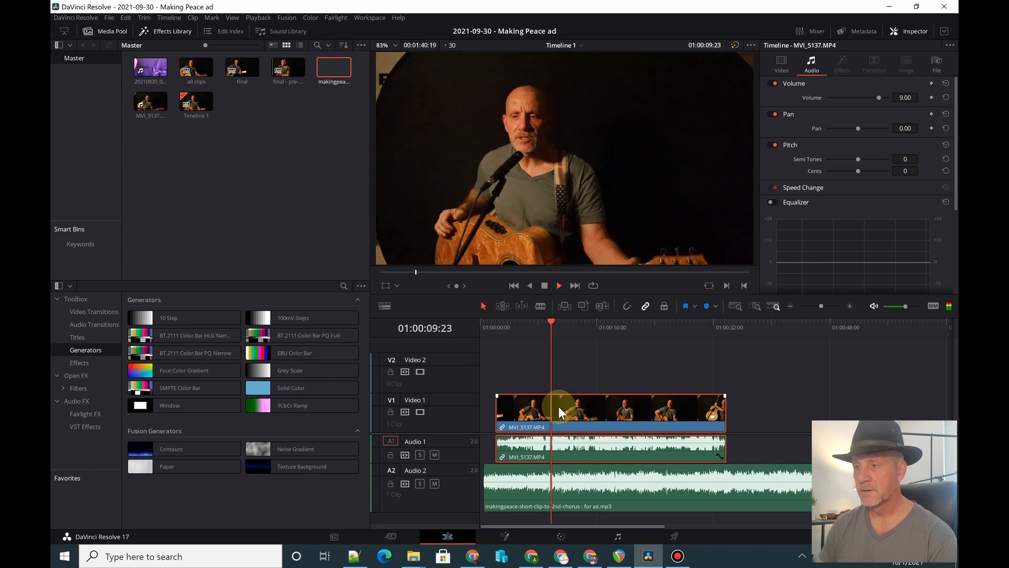
{"action": "key", "text": "space"}
- Shift the MVI_5137.MP4 clip about 1 second later against the music and play back to compare both tracks
{"action": "left_click_drag", "start_coordinate": [528, 408], "coordinate": [535, 408]}
{"action": "key", "text": "space"}
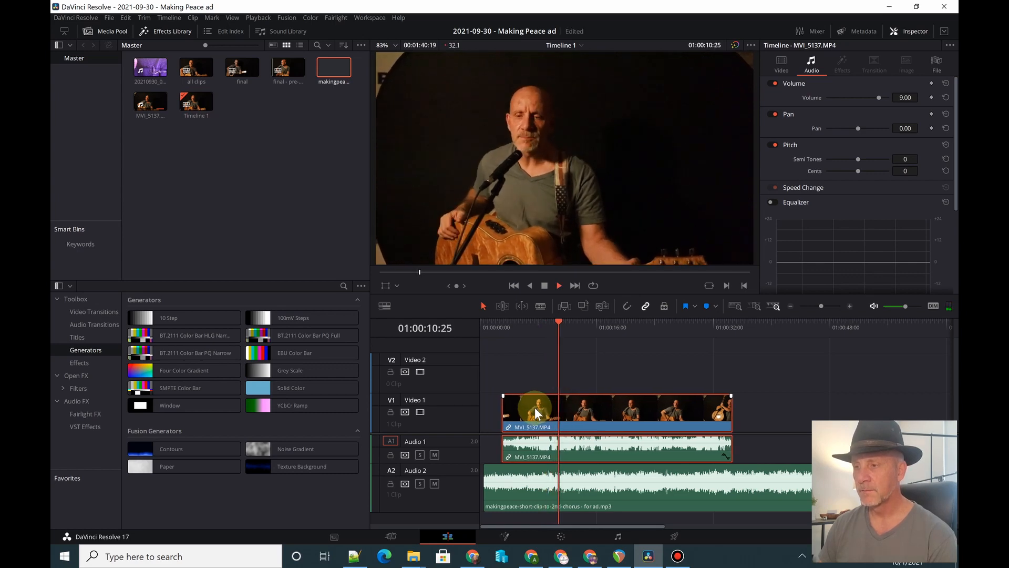
{"action": "key", "text": "space"}
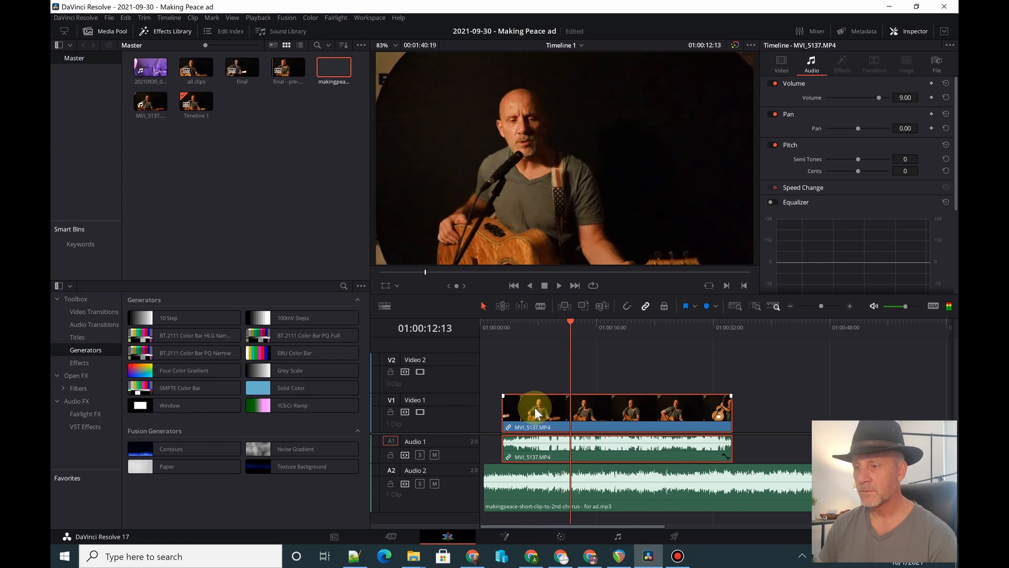
- Nudge the MVI_5137.MP4 clip about 3 frames earlier and check the sync by playback up to about 01:00:16
{"action": "left_click_drag", "start_coordinate": [535, 408], "coordinate": [534, 411]}
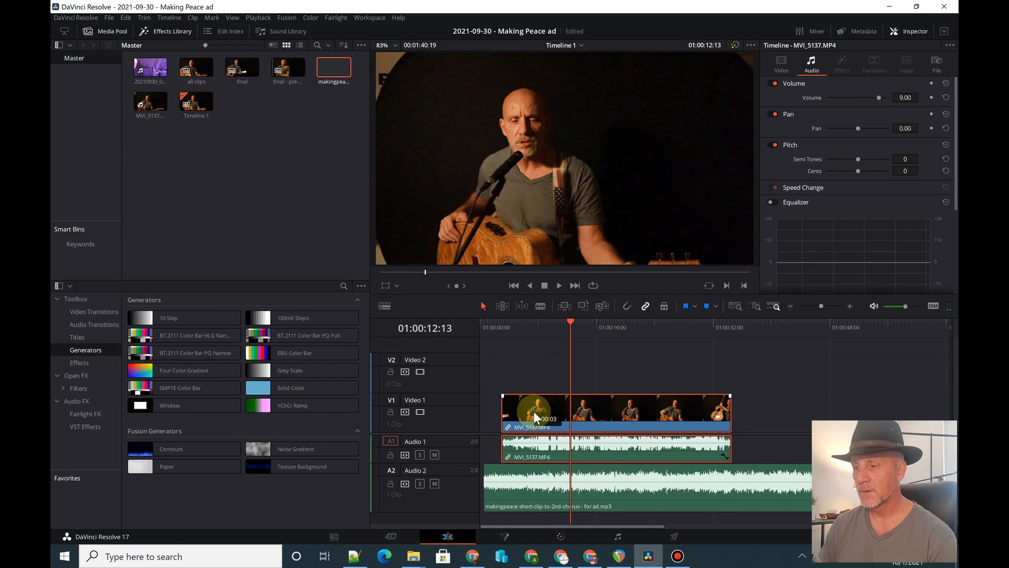
{"action": "scroll", "coordinate": [534, 411], "scroll_direction": "up", "scroll_amount": 3}
{"action": "scroll", "coordinate": [534, 411], "scroll_direction": "up", "scroll_amount": 1}
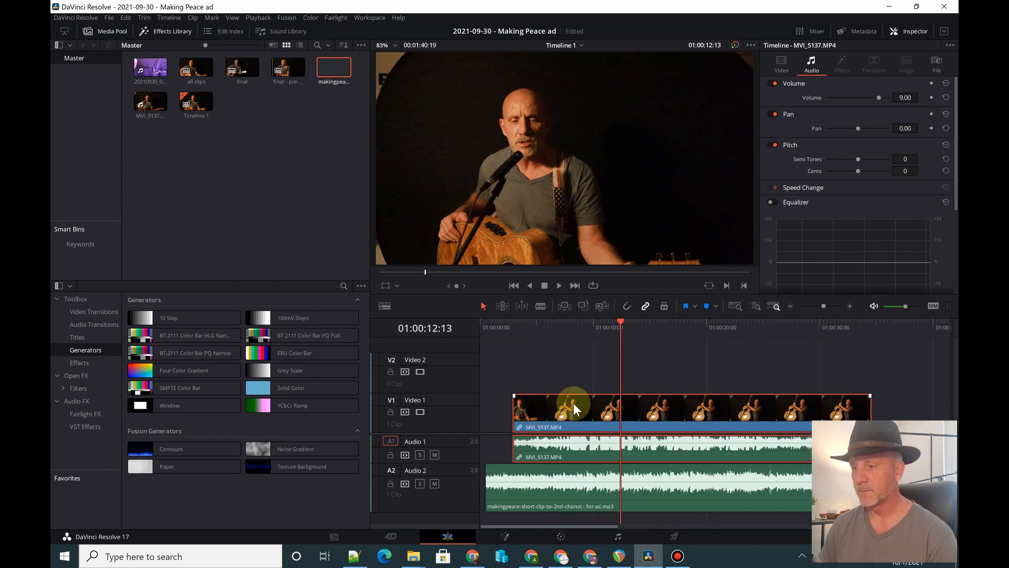
{"action": "key", "text": "space"}
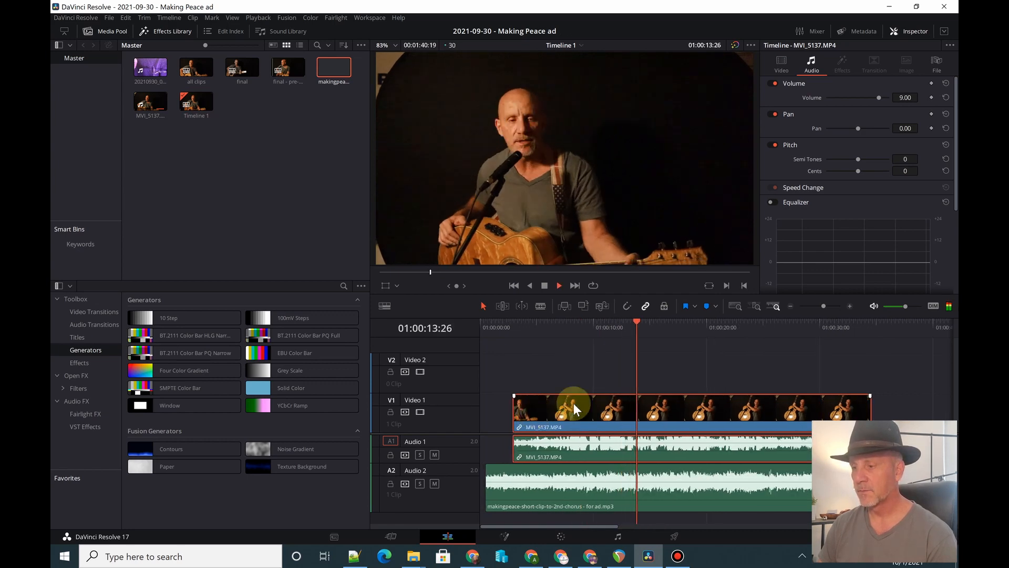
{"action": "key", "text": "space"}
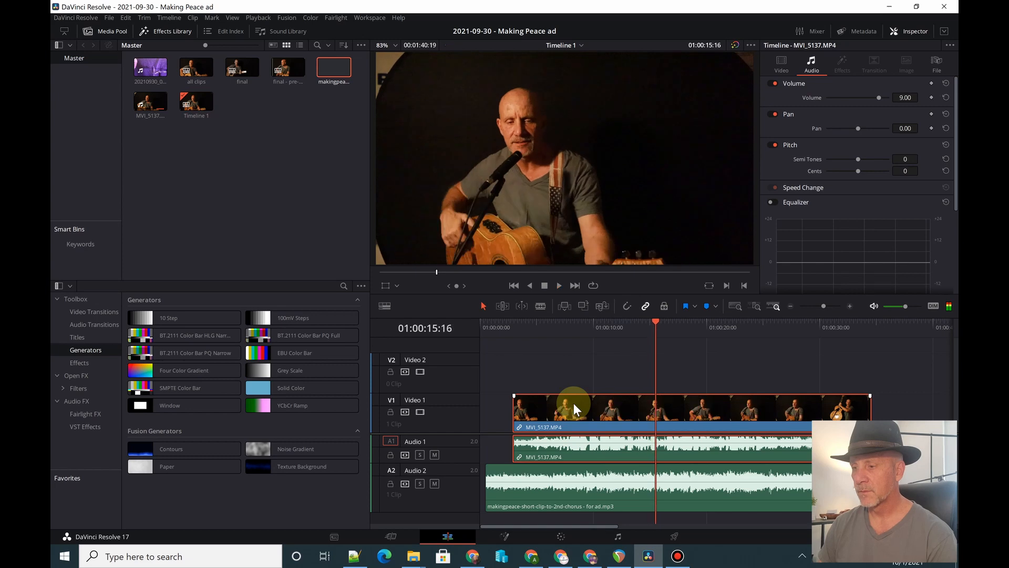
{"action": "key", "text": "space"}
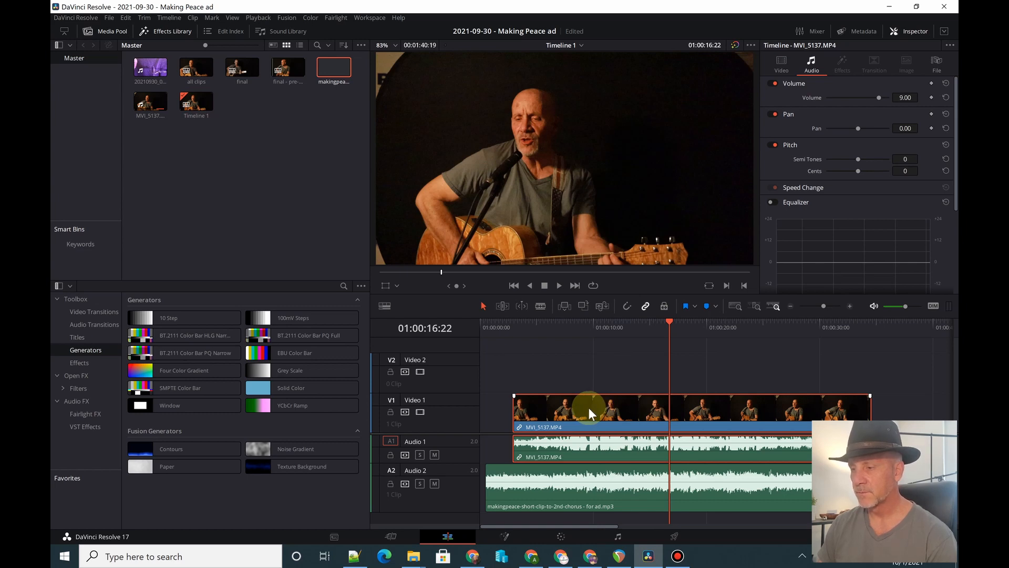
- Shift the MVI_5137.MP4 clip about half a second earlier and judge the sync by playing to about 01:00:24
{"action": "left_click_drag", "start_coordinate": [587, 408], "coordinate": [582, 409]}
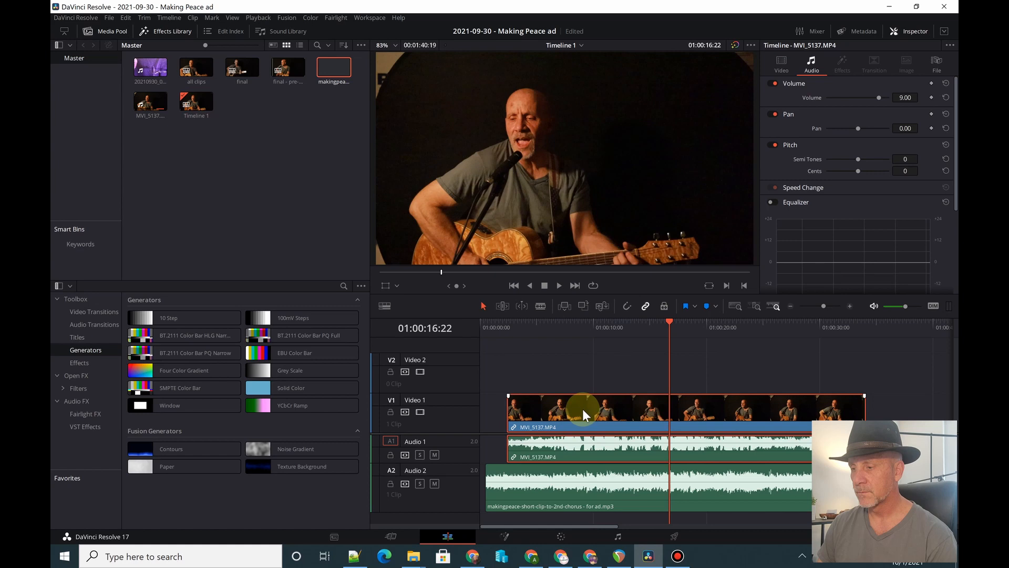
{"action": "key", "text": "space"}
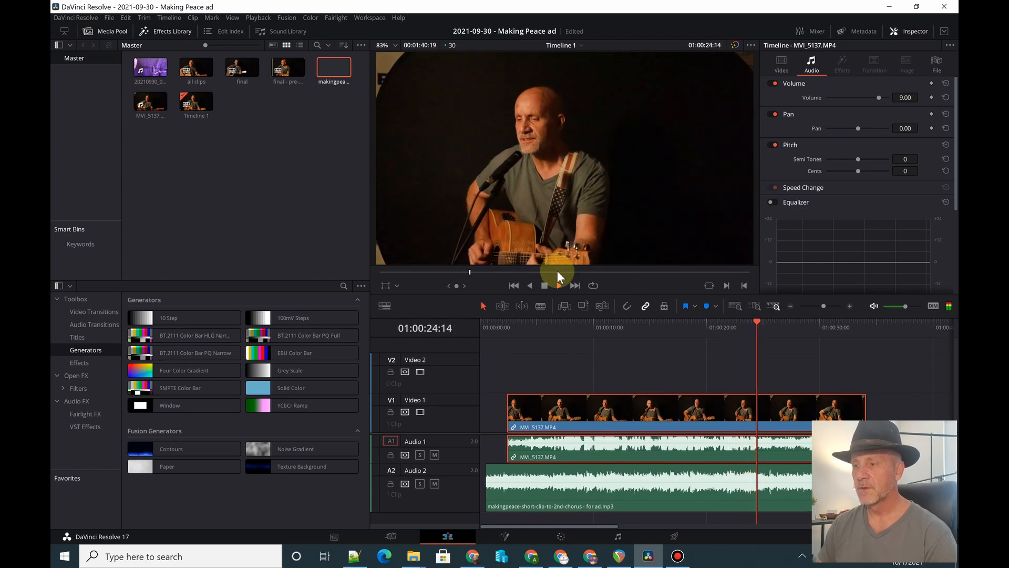
{"action": "left_click", "coordinate": [559, 285]}
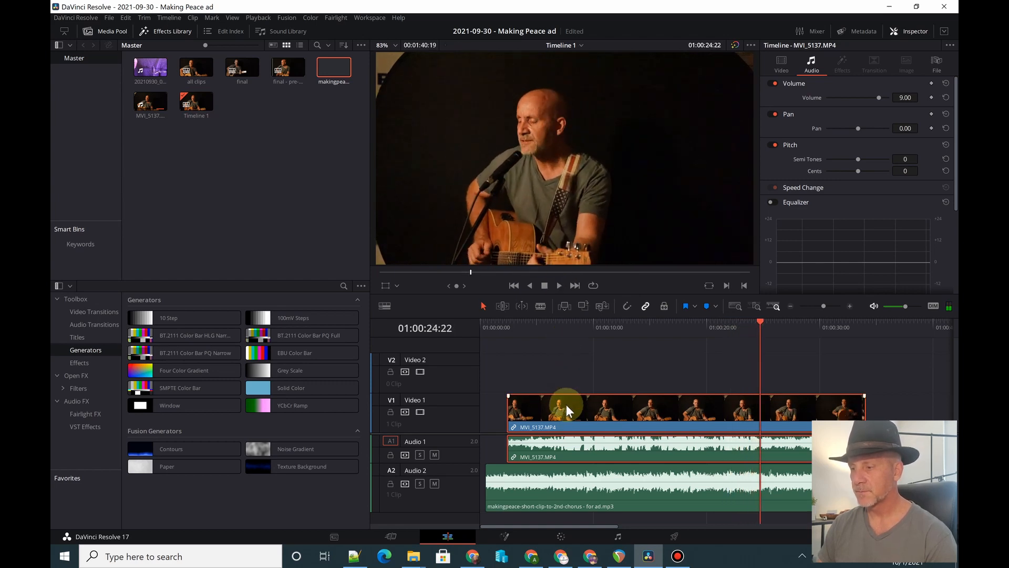
- Shift the MVI_5137.MP4 clip about 0.4 seconds later and check the sync, replaying from near the clip's start
{"action": "left_click_drag", "start_coordinate": [569, 406], "coordinate": [569, 406]}
{"action": "key", "text": "space"}
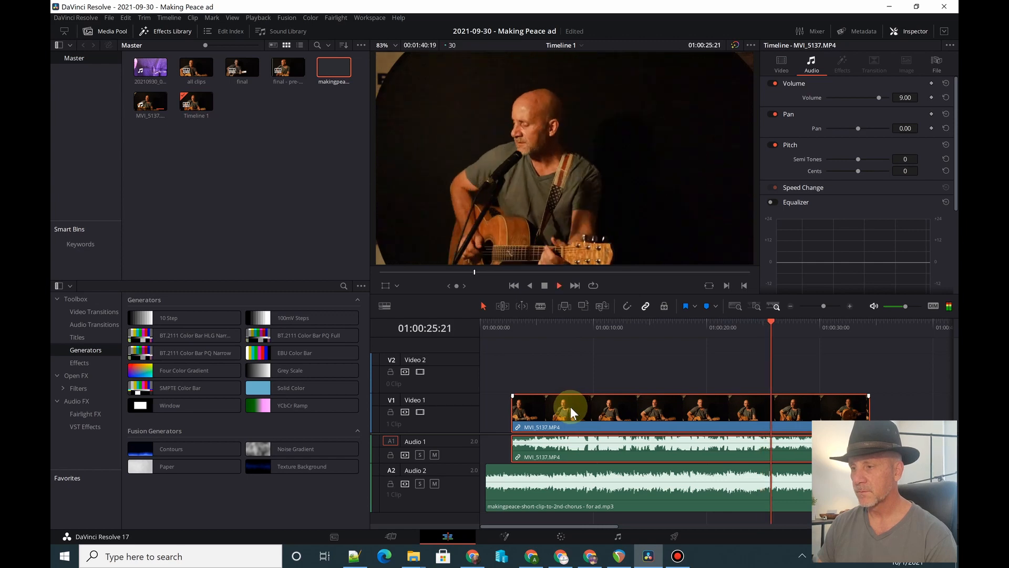
{"action": "key", "text": "space"}
{"action": "left_click", "coordinate": [525, 327]}
{"action": "key", "text": "space"}
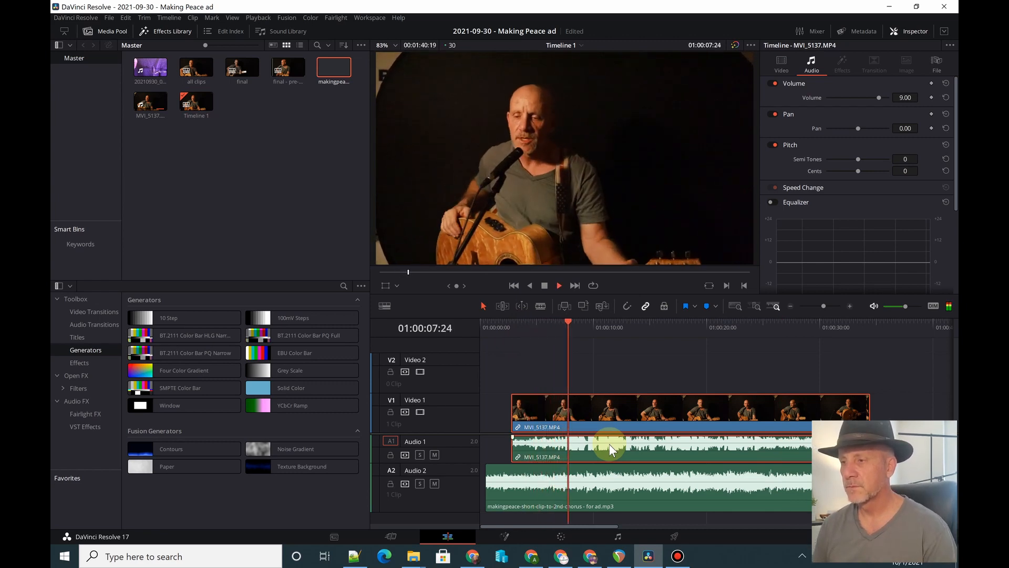
{"action": "key", "text": "space"}
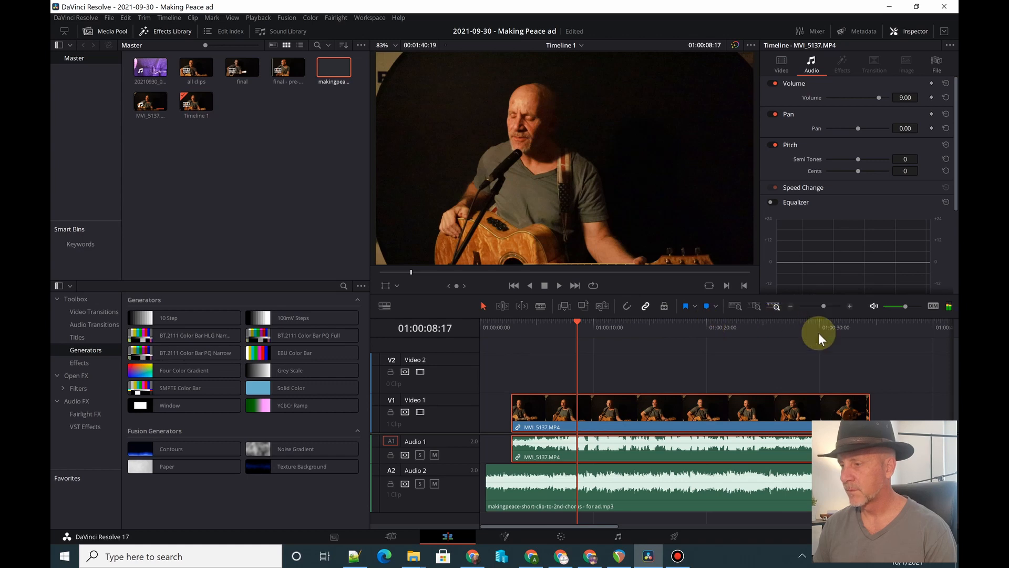
- Fine-tune the MVI_5137.MP4 clip by moving it about 0.2 seconds later and, after a playback check, about 0.4 seconds earlier, and replay
{"action": "scroll", "coordinate": [625, 440], "scroll_direction": "up", "scroll_amount": 5}
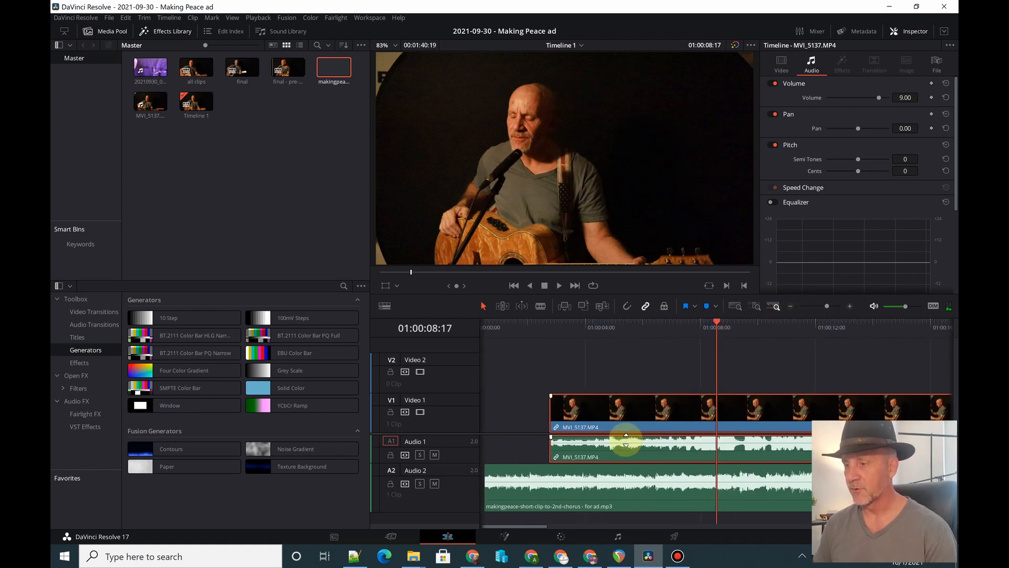
{"action": "left_click_drag", "start_coordinate": [660, 414], "coordinate": [667, 418]}
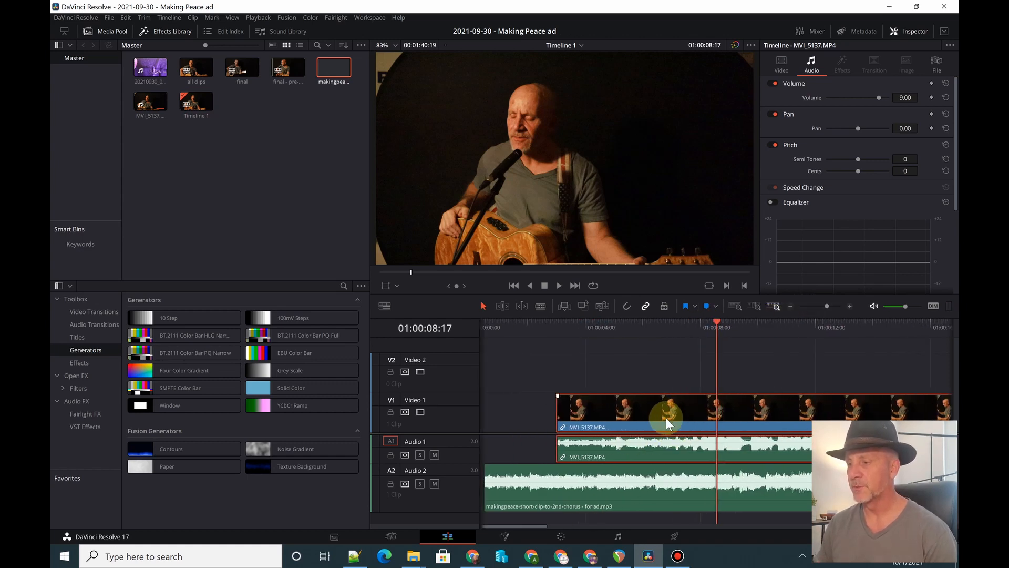
{"action": "key", "text": "space"}
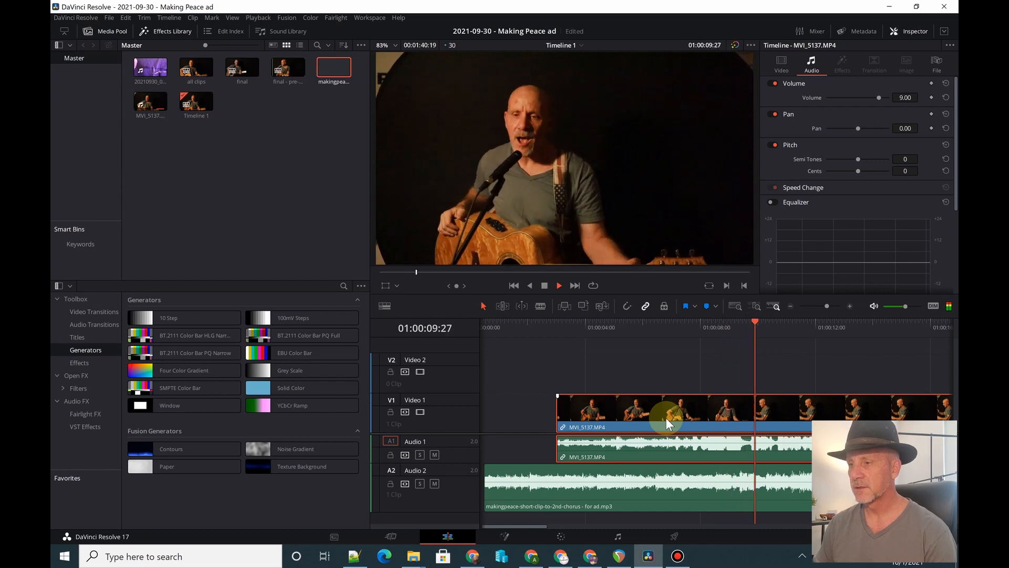
{"action": "key", "text": "space"}
{"action": "left_click_drag", "start_coordinate": [666, 418], "coordinate": [654, 421]}
{"action": "key", "text": "space"}
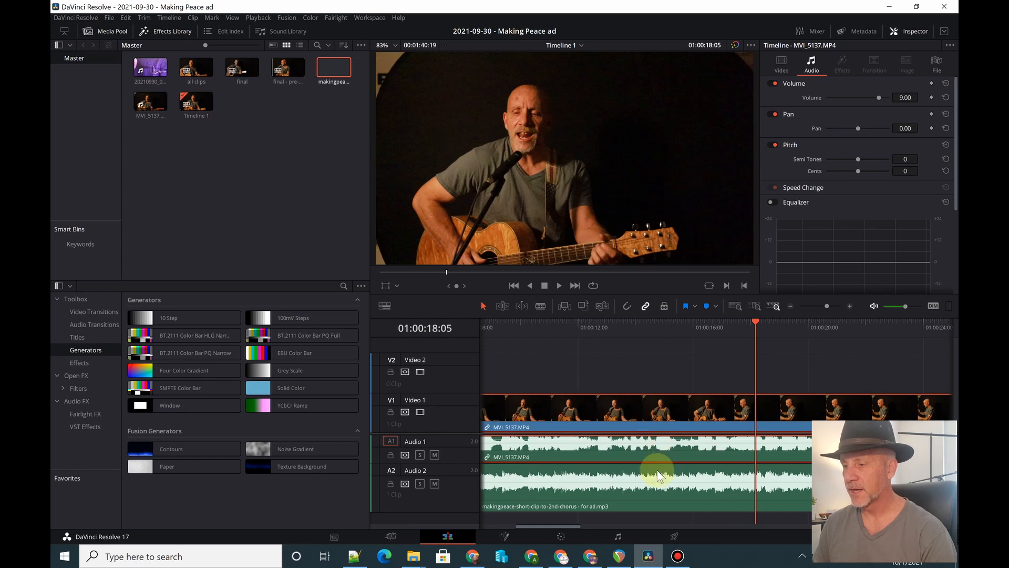
- Try nudging the Audio 2 music clip a few frames later and back again, comparing the sync by playback
{"action": "left_click", "coordinate": [651, 487]}
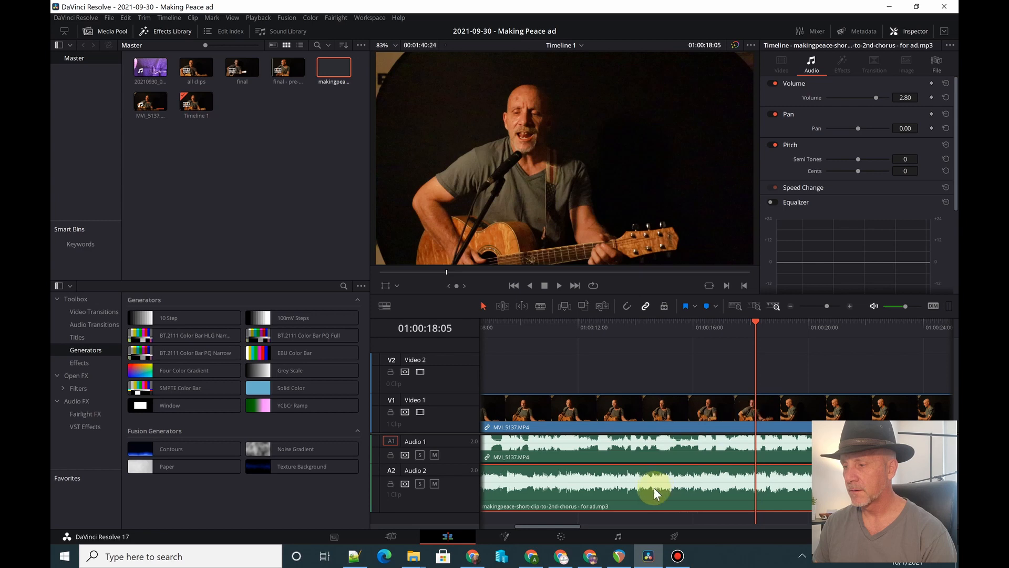
{"action": "key", "text": "space"}
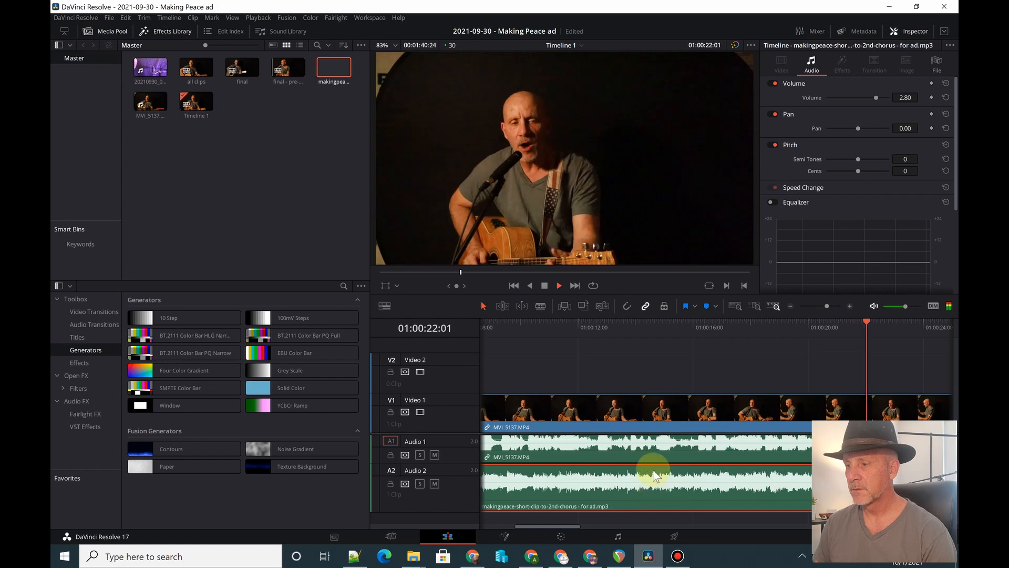
{"action": "key", "text": "space"}
{"action": "key", "text": "ctrl+equal"}
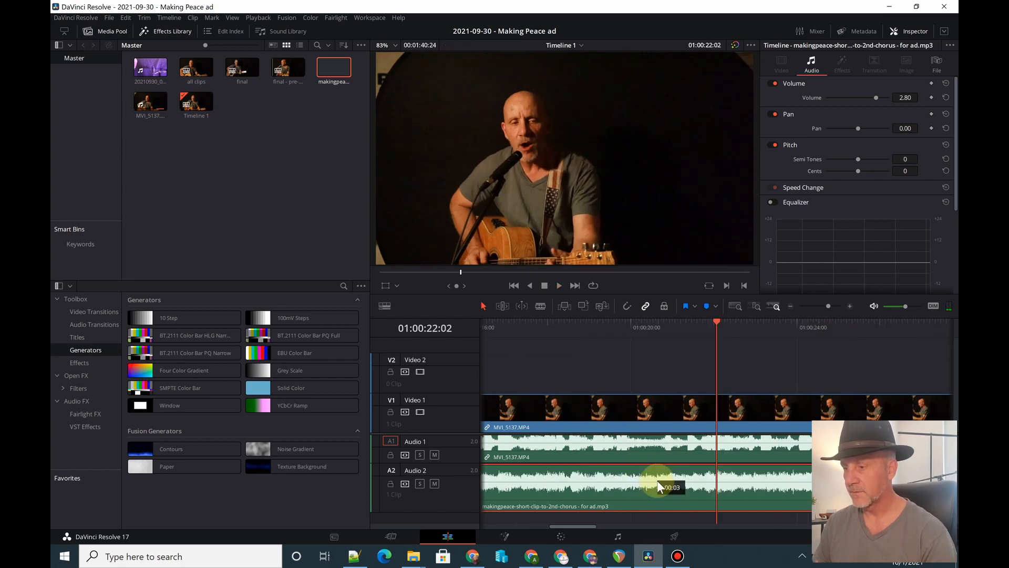
{"action": "key", "text": "space"}
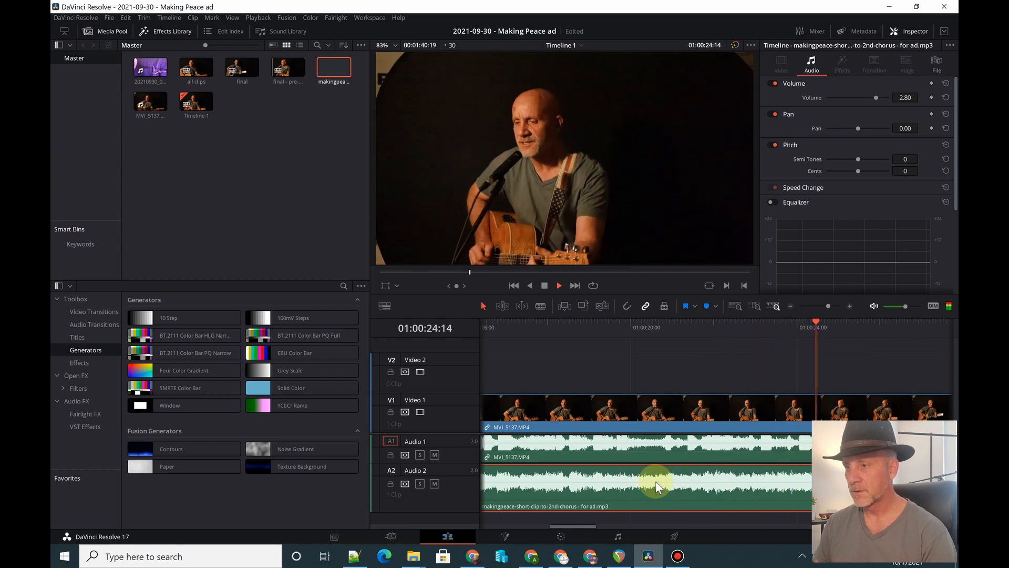
{"action": "key", "text": "space"}
- Mute Audio 1 and play from the beginning of the video clip to check the lip sync against the studio music alone
{"action": "left_click", "coordinate": [434, 455]}
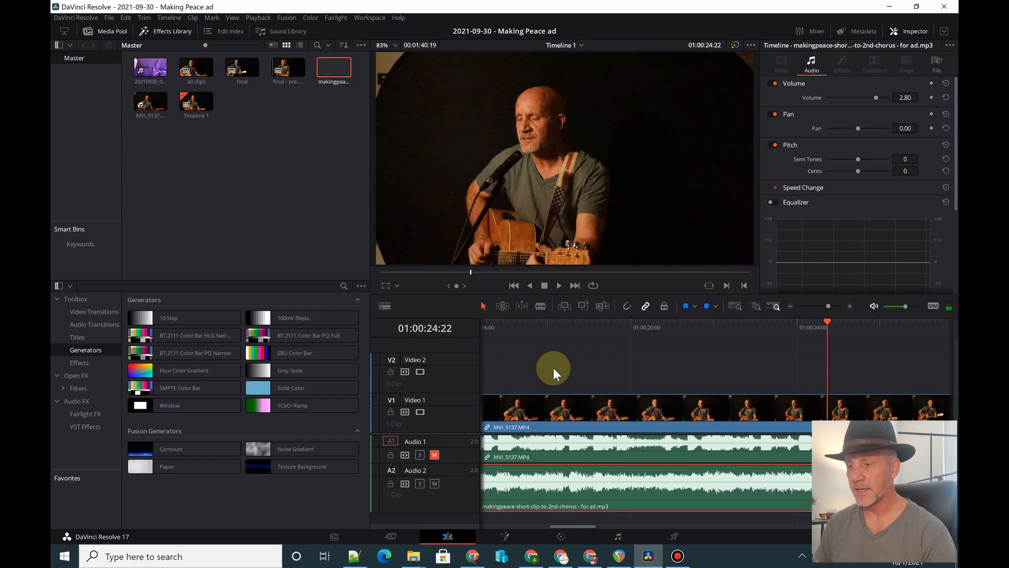
{"action": "left_click", "coordinate": [535, 321]}
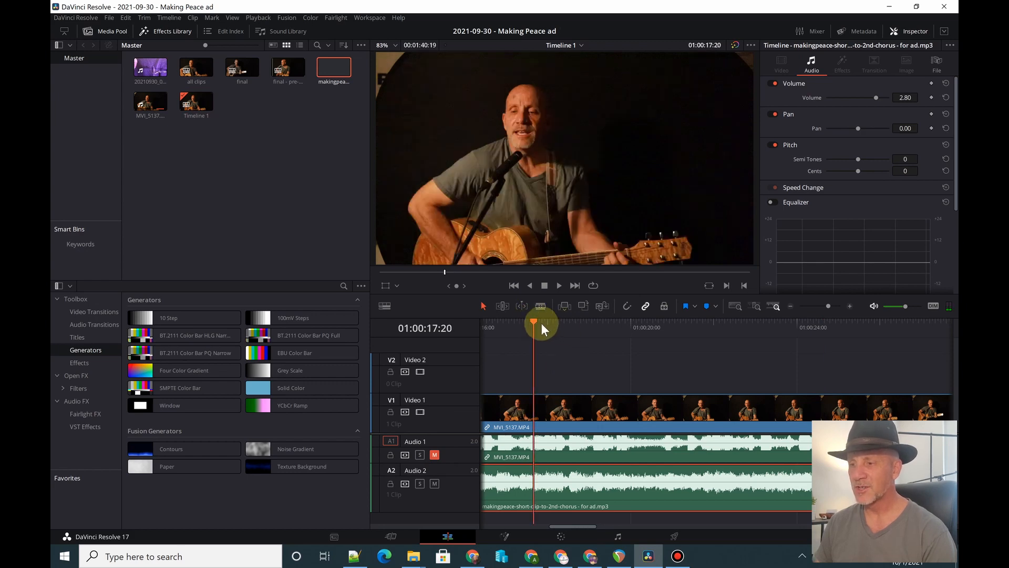
{"action": "left_click_drag", "start_coordinate": [573, 525], "coordinate": [486, 422]}
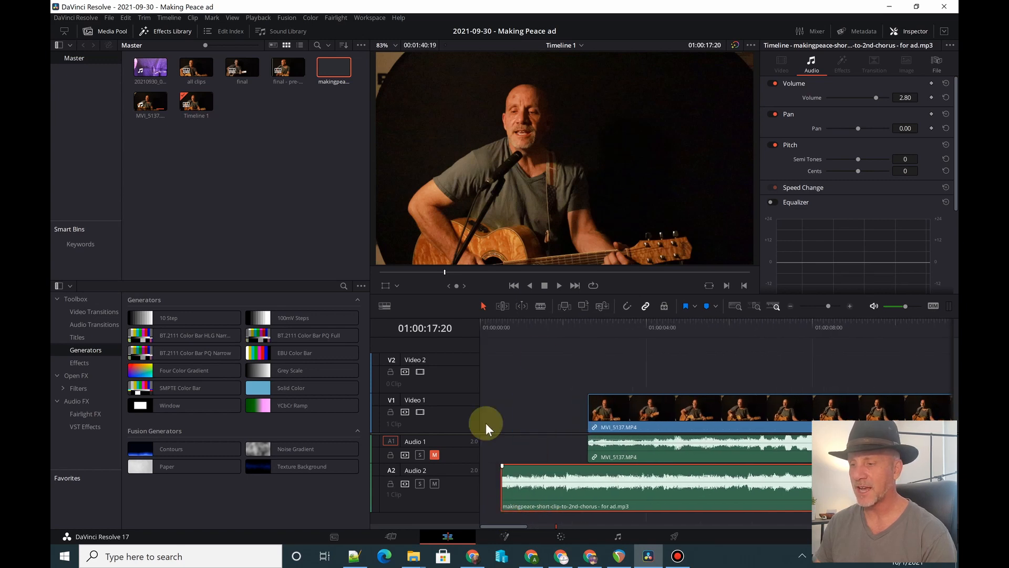
{"action": "left_click", "coordinate": [586, 319]}
{"action": "key", "text": "space"}
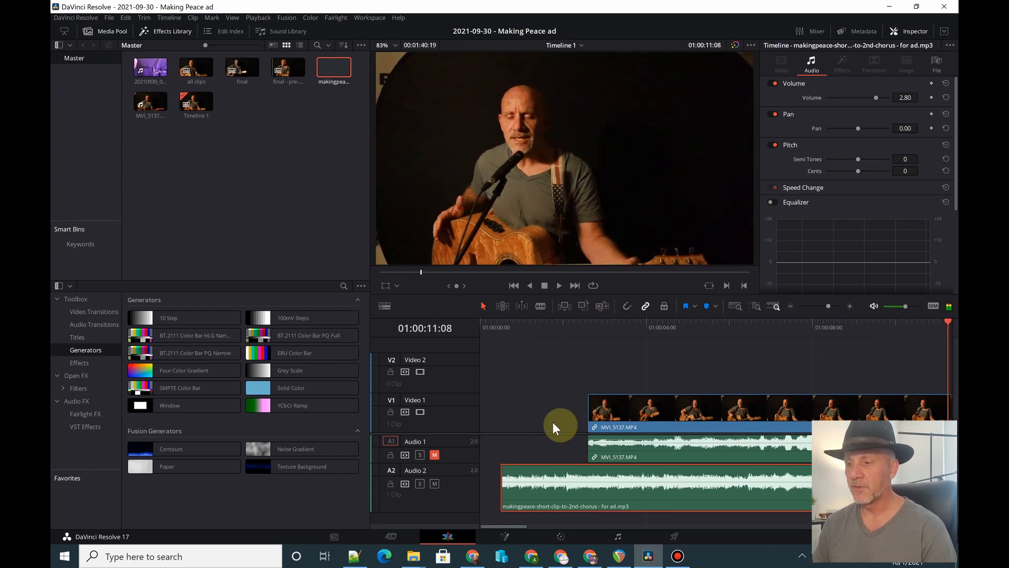
- Mute Audio 2 and unmute Audio 1 to listen to the video with only its camera sound
{"action": "left_click", "coordinate": [434, 454]}
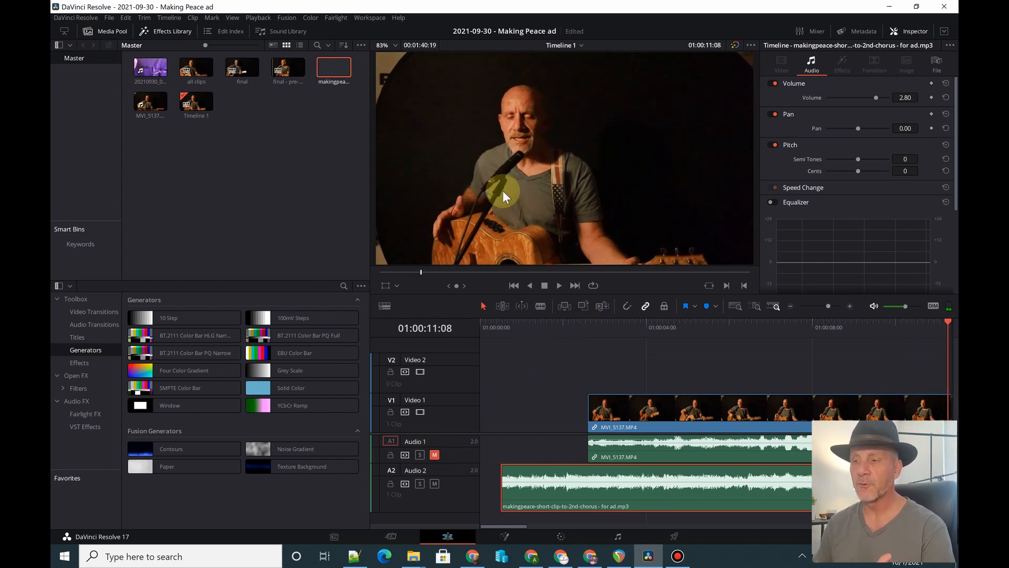
{"action": "left_click", "coordinate": [434, 483]}
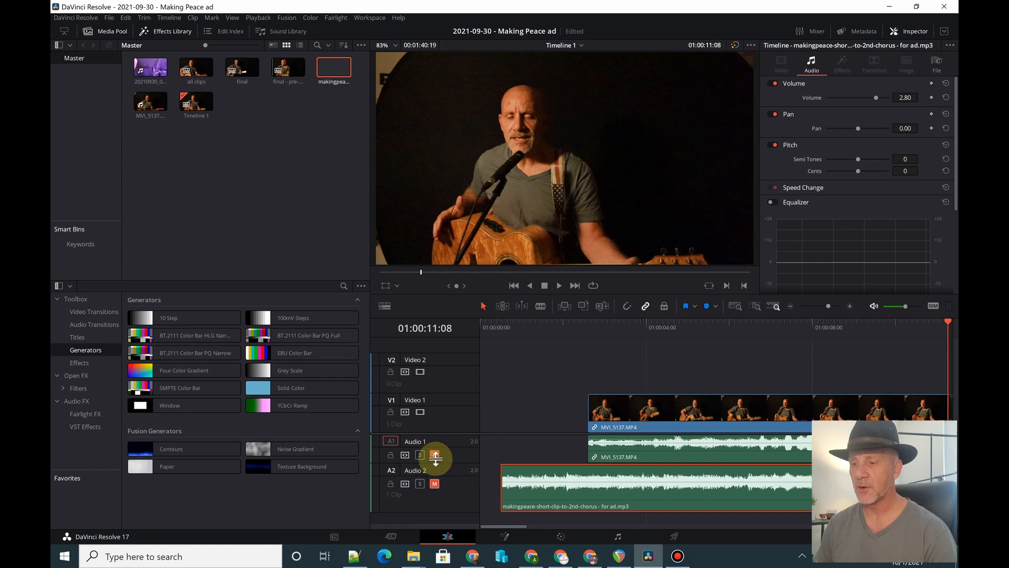
{"action": "left_click", "coordinate": [435, 455]}
{"action": "key", "text": "space"}
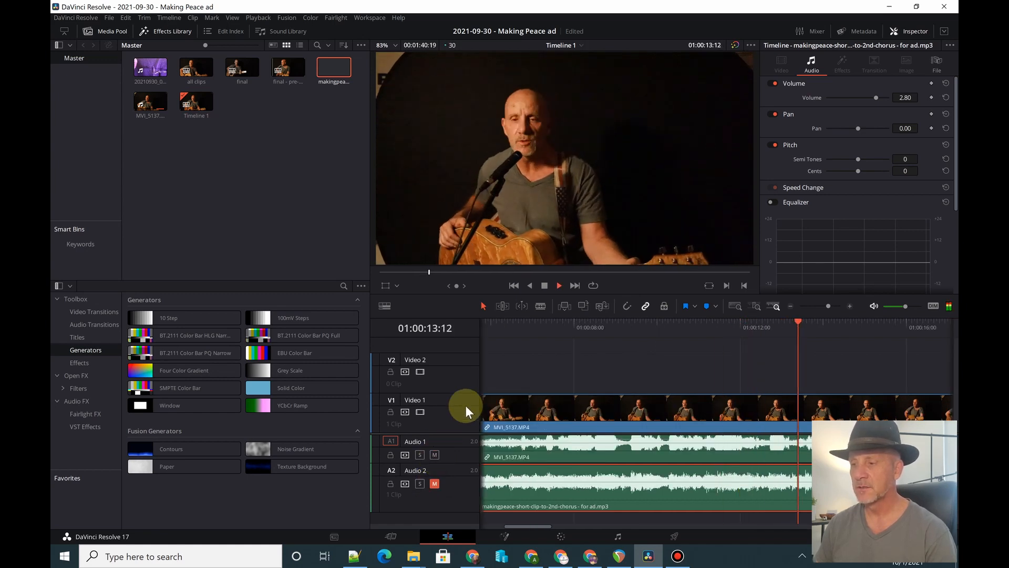
{"action": "key", "text": "space"}
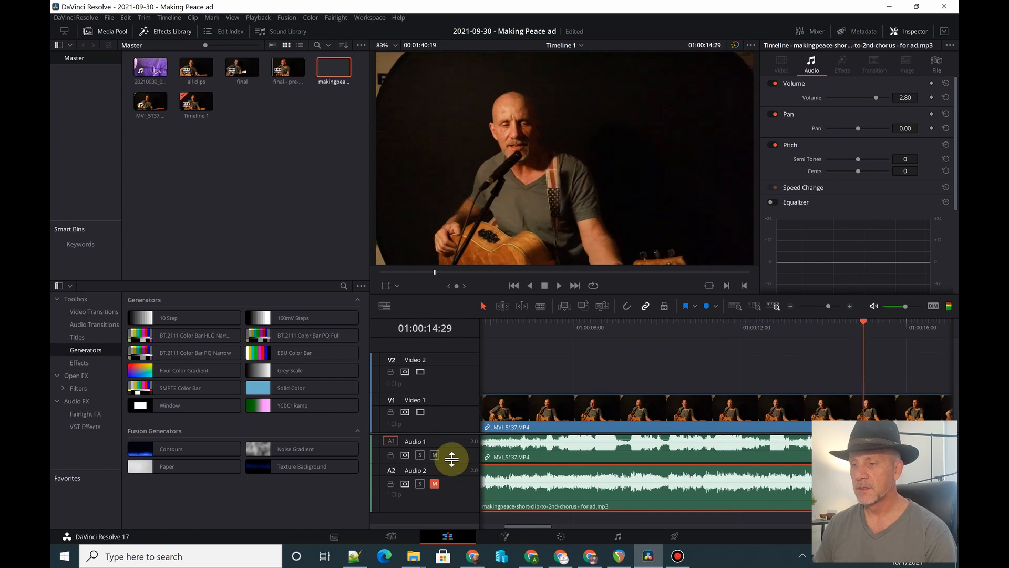
- Mute Audio 1, unmute Audio 2 and play back from about 01:00:07 with the studio music
{"action": "left_click", "coordinate": [435, 455]}
{"action": "left_click", "coordinate": [434, 483]}
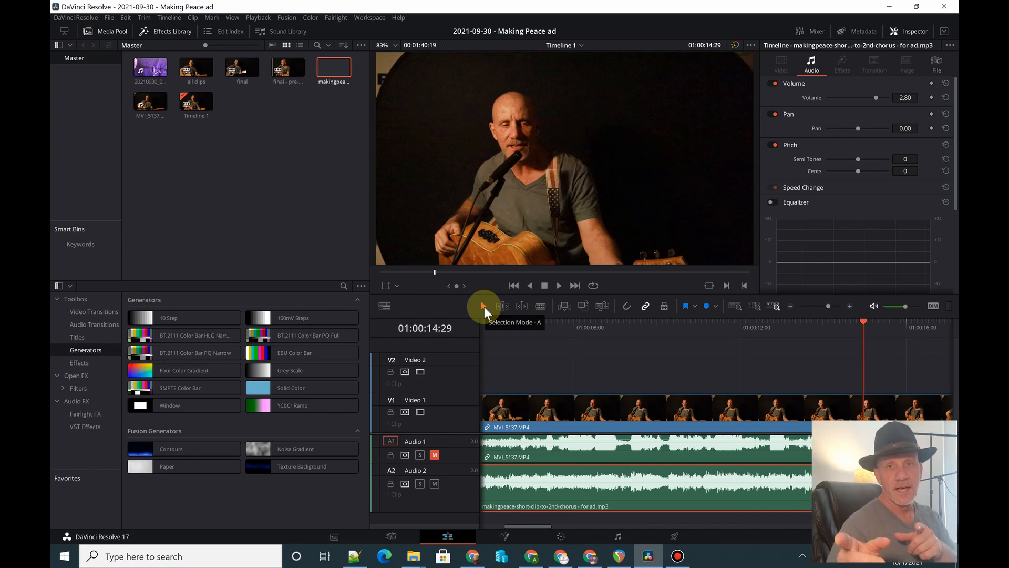
{"action": "left_click", "coordinate": [522, 325]}
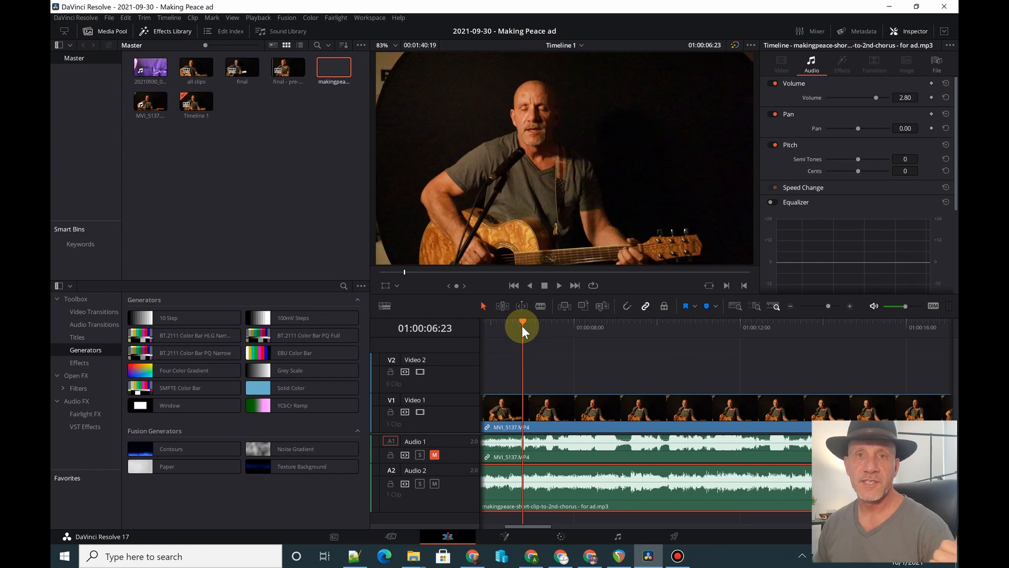
{"action": "left_click", "coordinate": [549, 326]}
{"action": "key", "text": "space"}
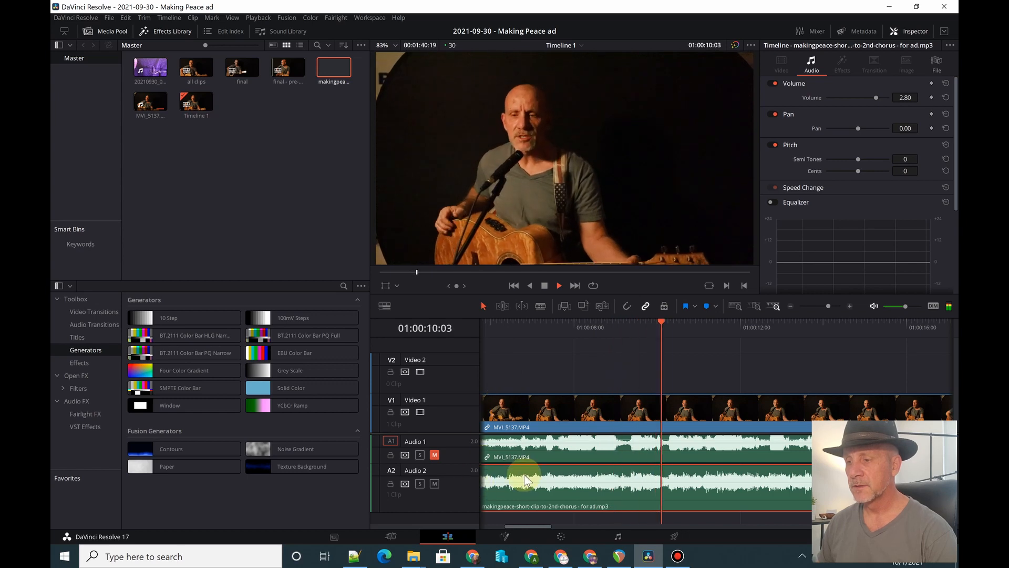
{"action": "key", "text": "space"}
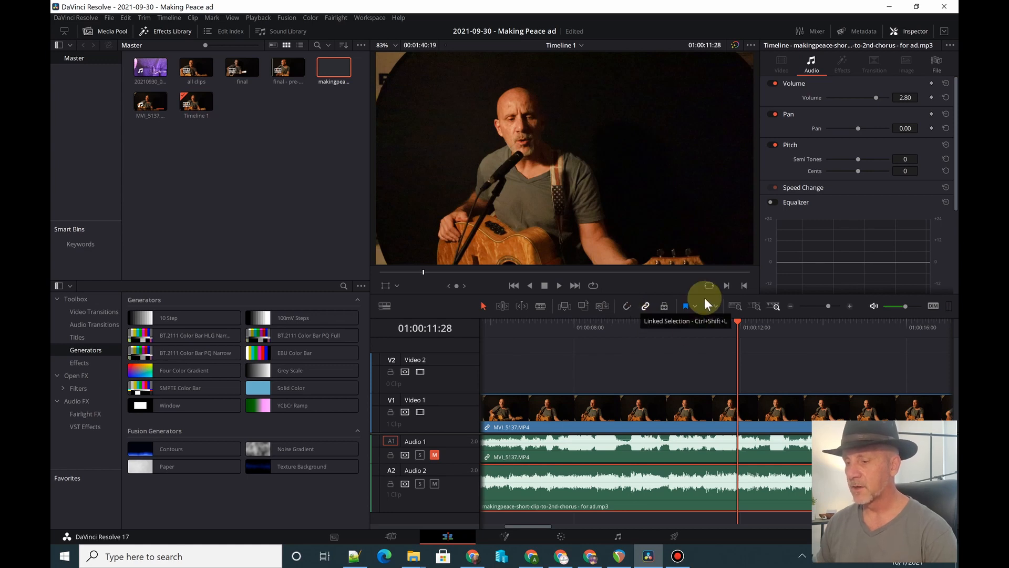
- Split the Audio 2 music clip at the end of the MVI_5137.MP4 video clip and delete the excess after it
{"action": "key", "text": "ctrl+minus"}
{"action": "key", "text": "ctrl+minus"}
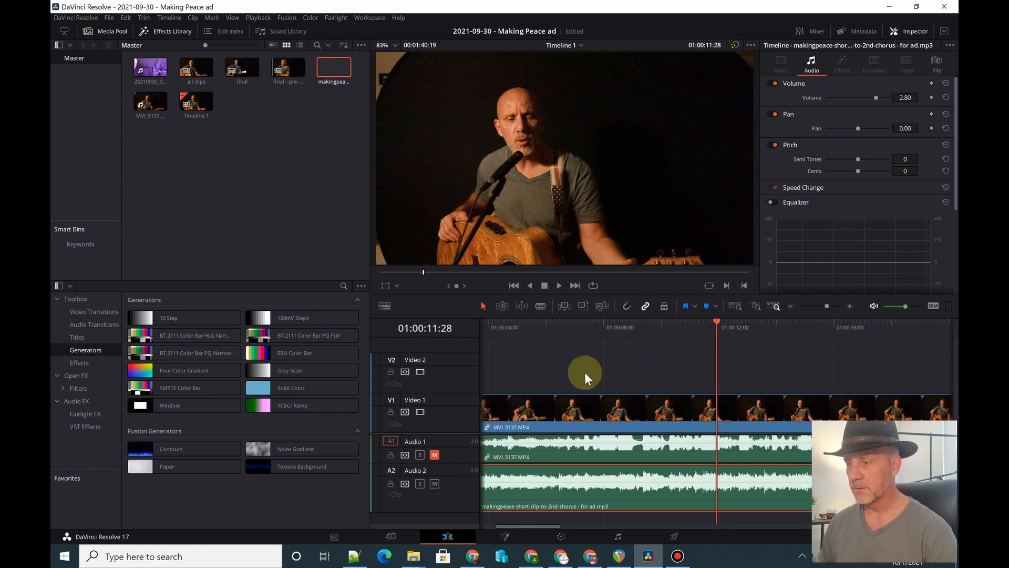
{"action": "key", "text": "ctrl+minus"}
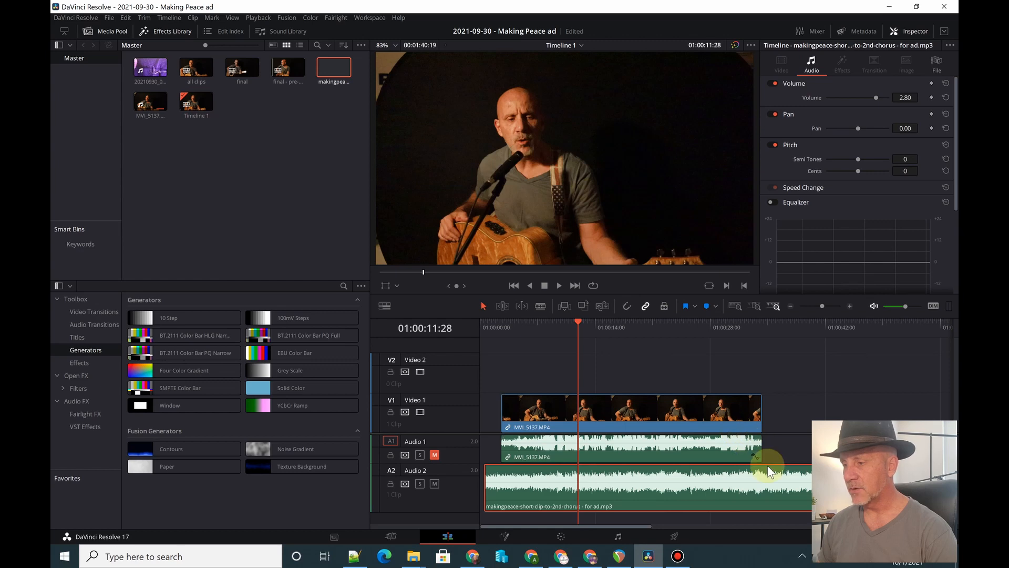
{"action": "key", "text": "b"}
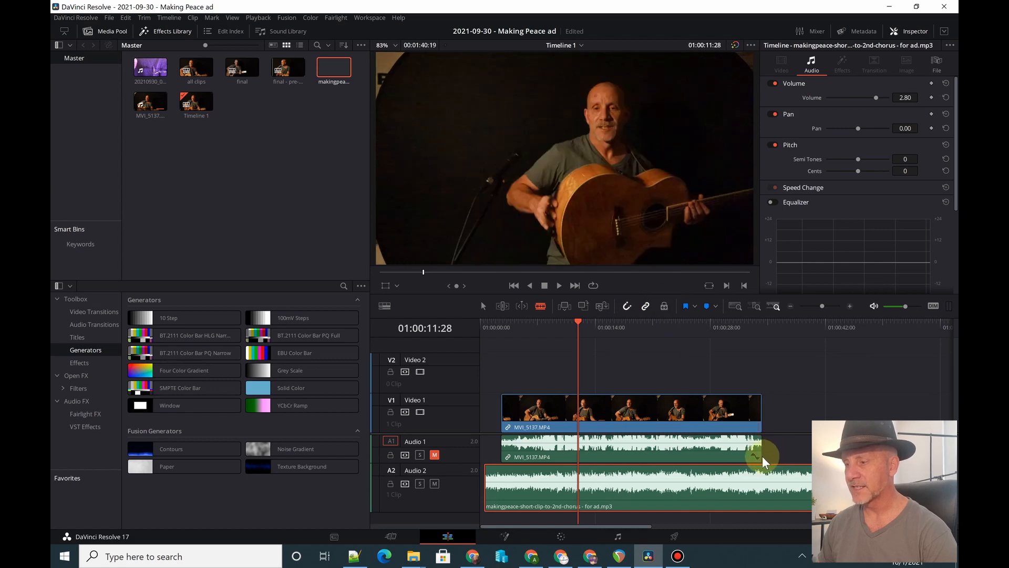
{"action": "left_click", "coordinate": [762, 326]}
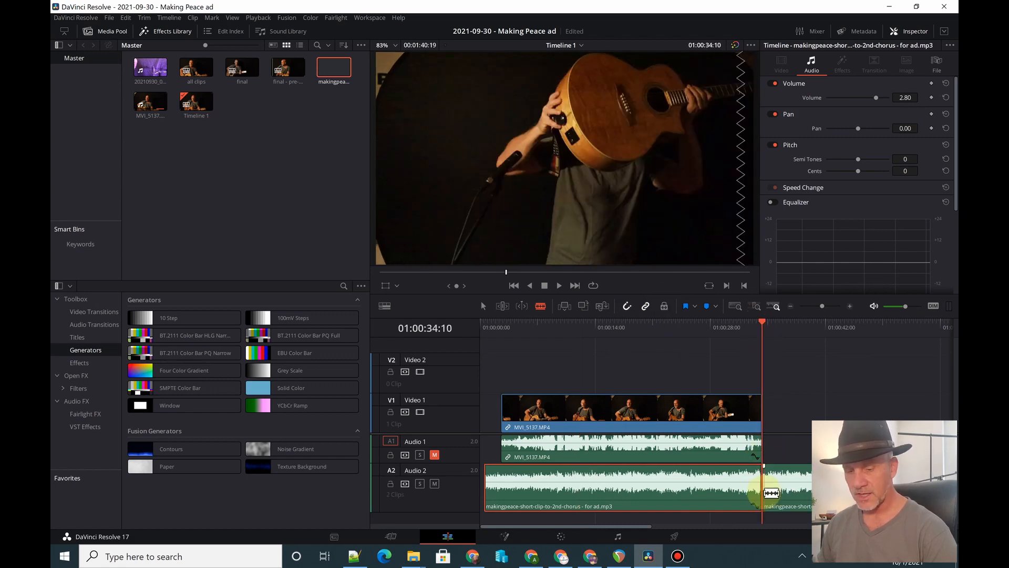
{"action": "left_click", "coordinate": [763, 493]}
{"action": "key", "text": "a"}
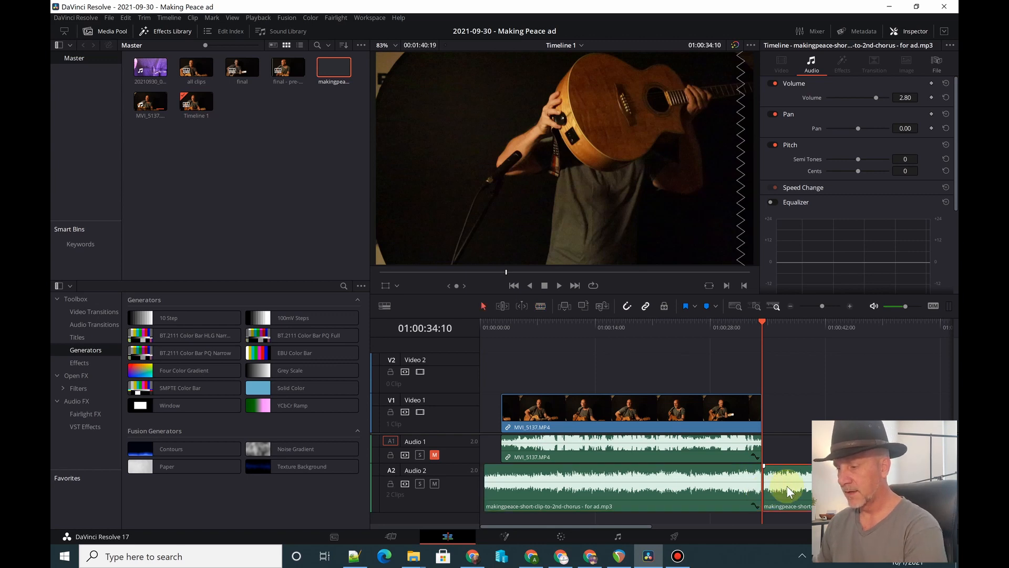
{"action": "key", "text": "Delete"}
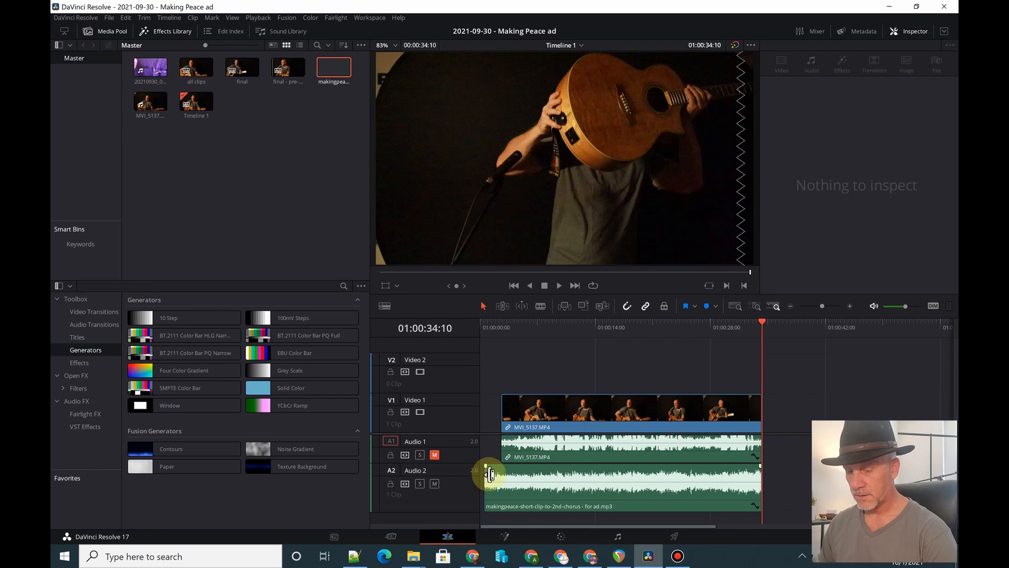
- Split the Audio 2 music at the start of the video clip and ripple delete the part before it
{"action": "key", "text": "b"}
{"action": "left_click", "coordinate": [501, 474]}
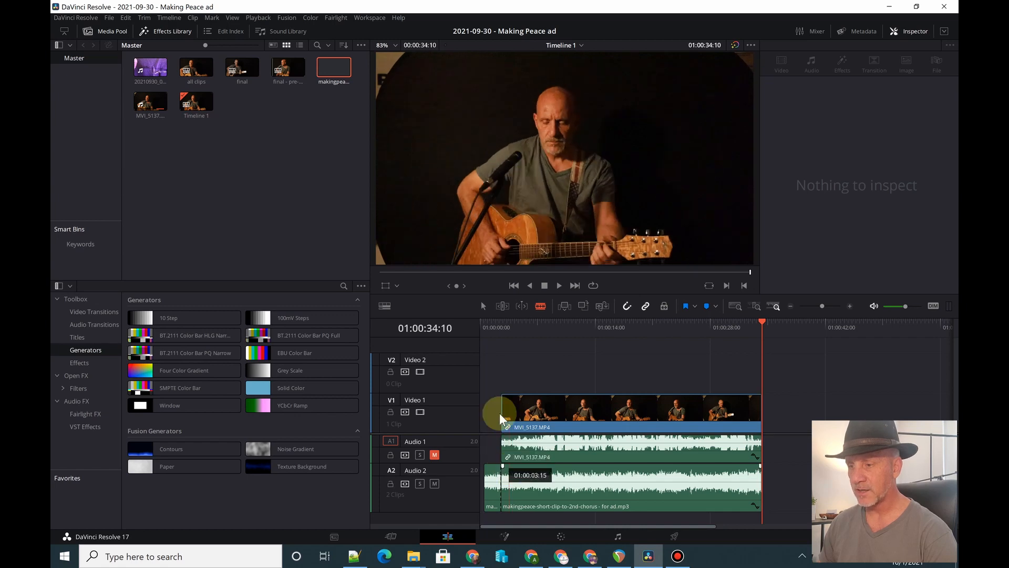
{"action": "key", "text": "a"}
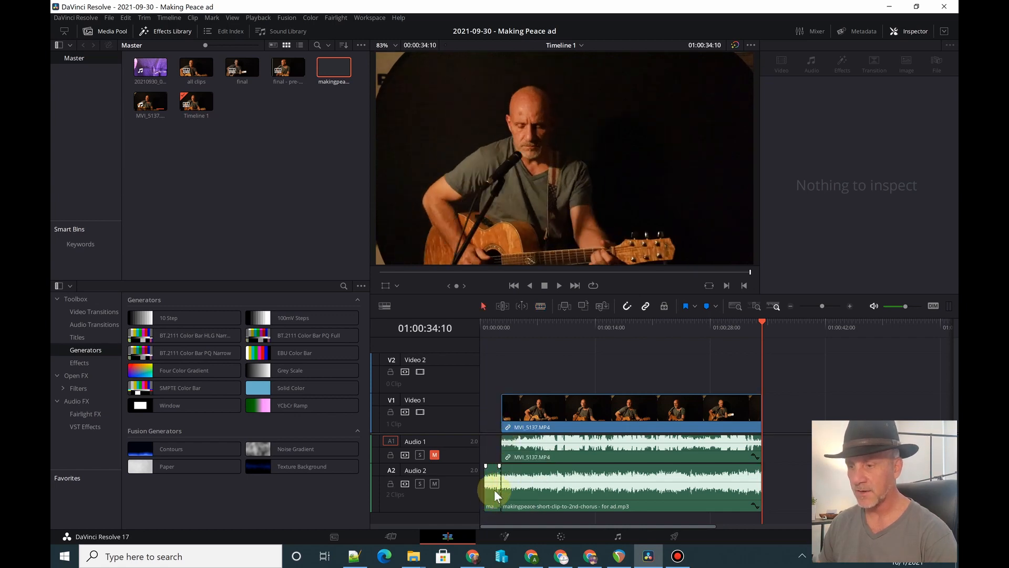
{"action": "left_click", "coordinate": [494, 490]}
{"action": "key", "text": "Delete"}
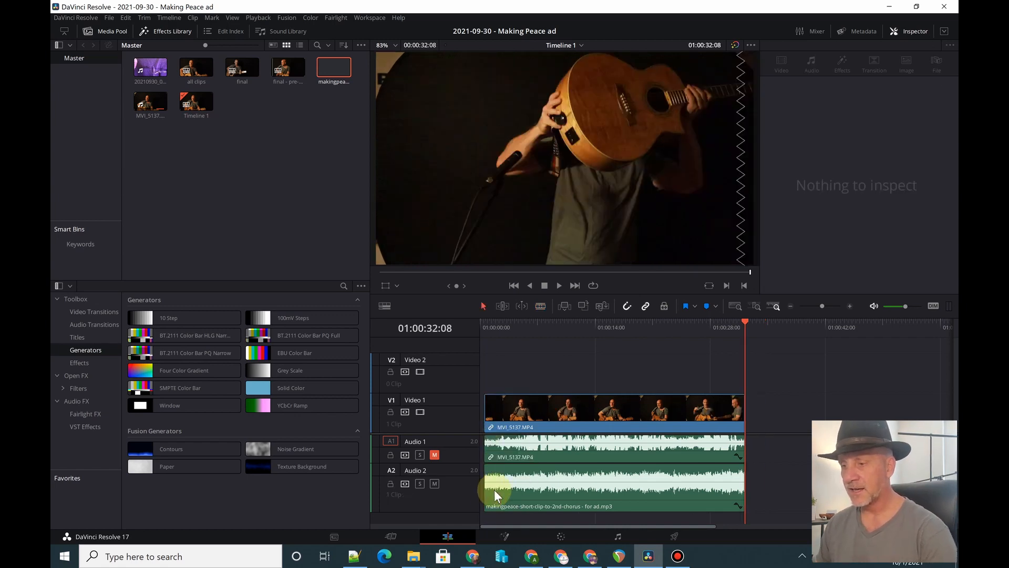
- Play the trimmed timeline from the beginning to about 01:00:06:10 to check the sync
{"action": "left_click", "coordinate": [483, 327]}
{"action": "key", "text": "space"}
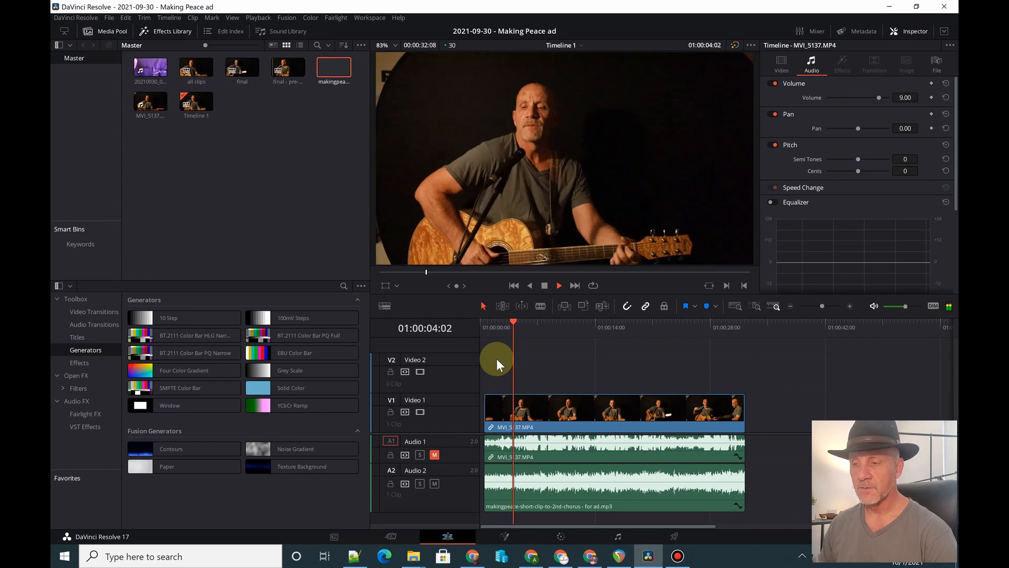
{"action": "key", "text": "space"}
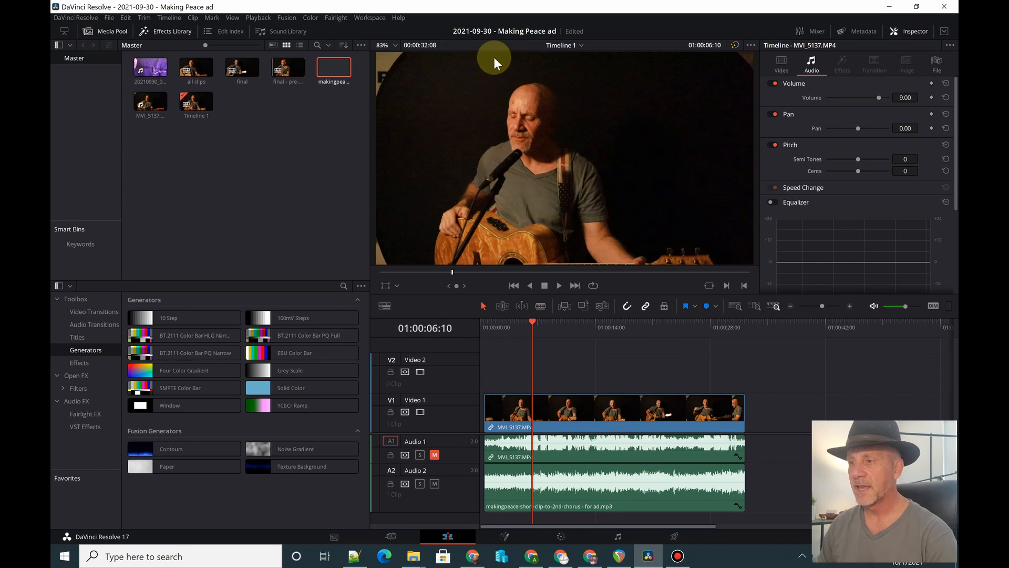
- Open the "final" timeline for a look at the finished ad and return to Timeline 1
{"action": "left_click", "coordinate": [572, 46]}
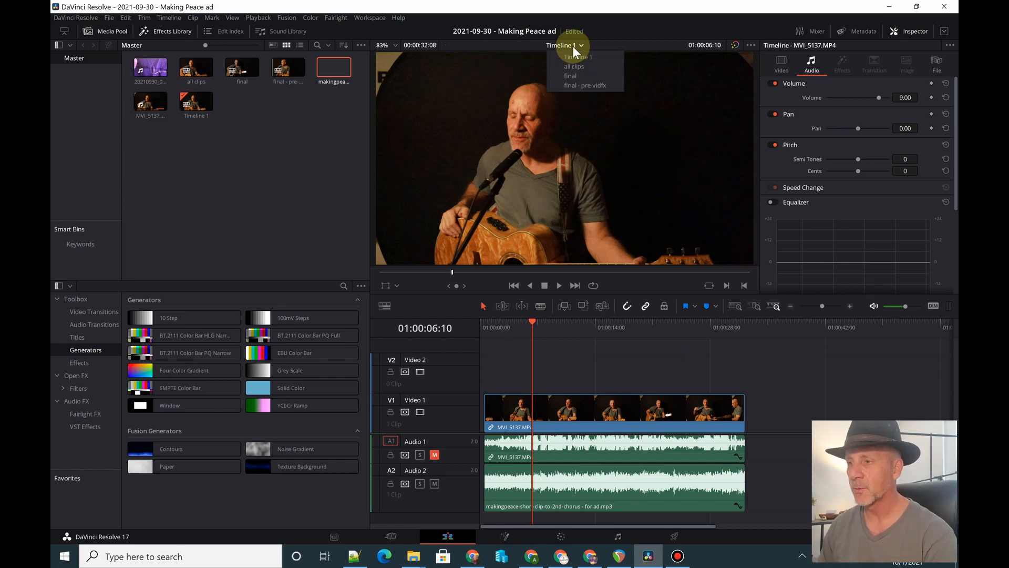
{"action": "left_click", "coordinate": [572, 78]}
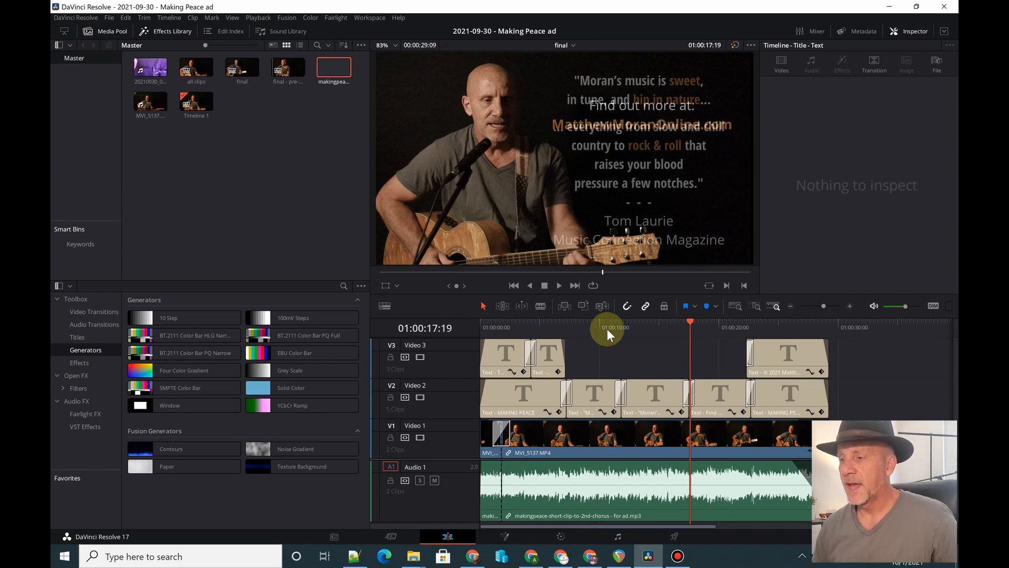
{"action": "left_click", "coordinate": [573, 47]}
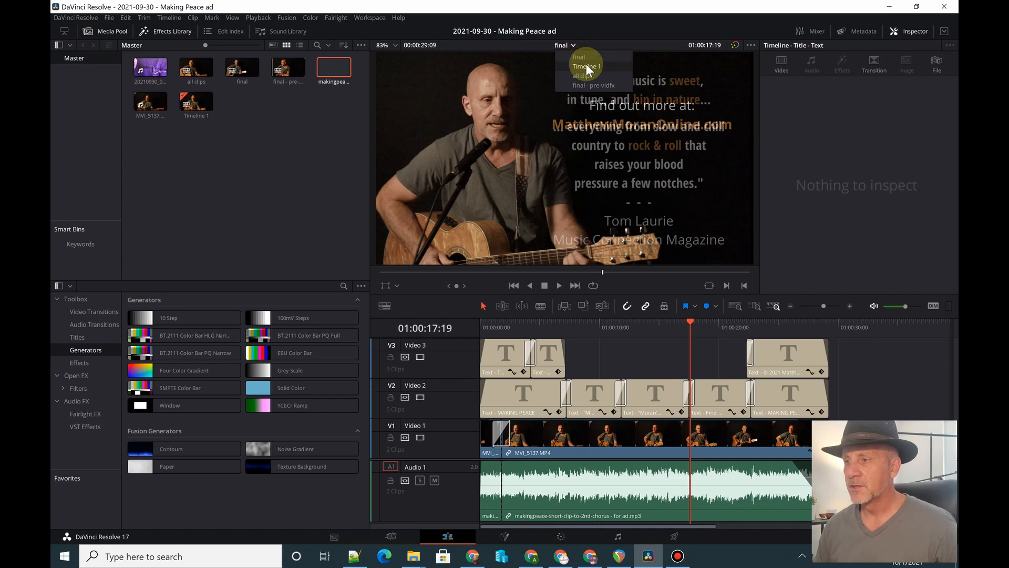
{"action": "left_click", "coordinate": [585, 65]}
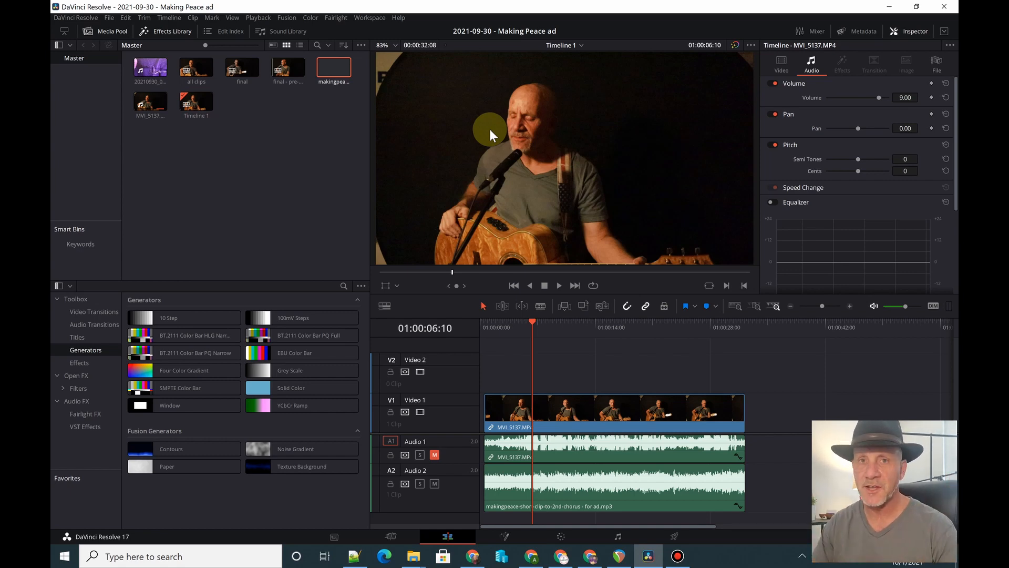
- Switch to the "final" timeline, select the main MVI_5137.MP4 clip and view its frames at 01:00:01:02 and 01:00:11:10
{"action": "left_click", "coordinate": [581, 46]}
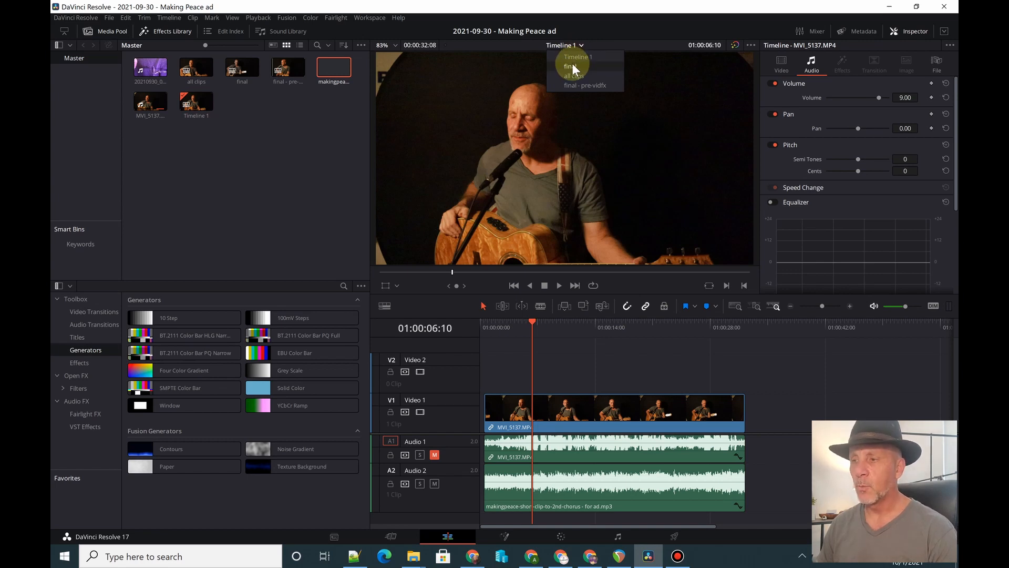
{"action": "left_click", "coordinate": [571, 66]}
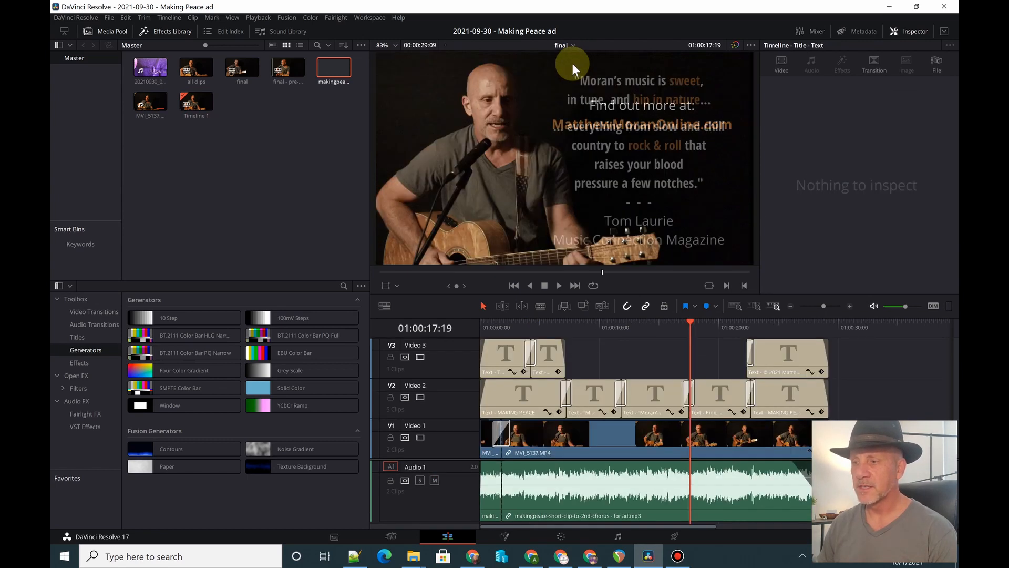
{"action": "left_click", "coordinate": [585, 434]}
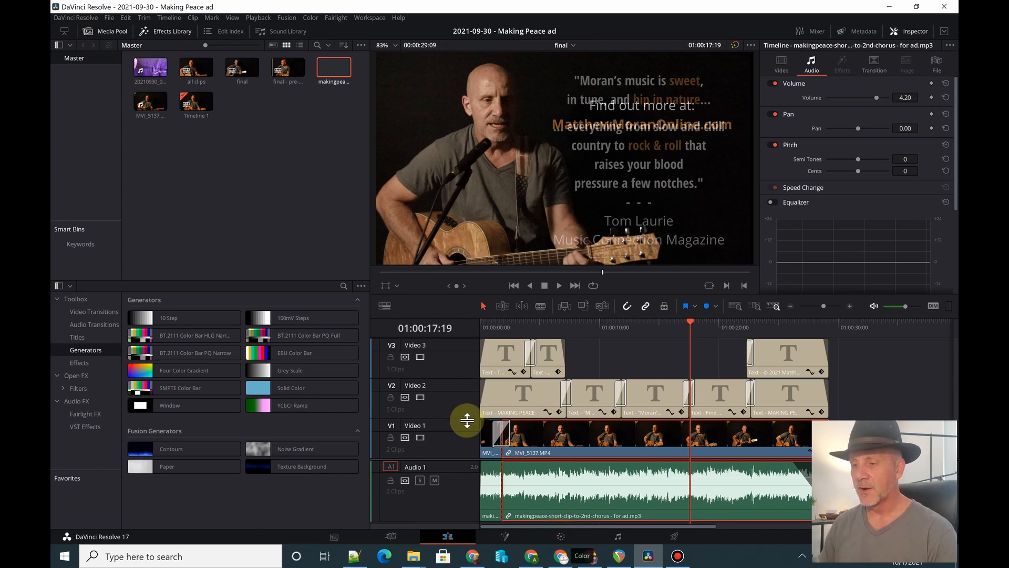
{"action": "left_click", "coordinate": [489, 320]}
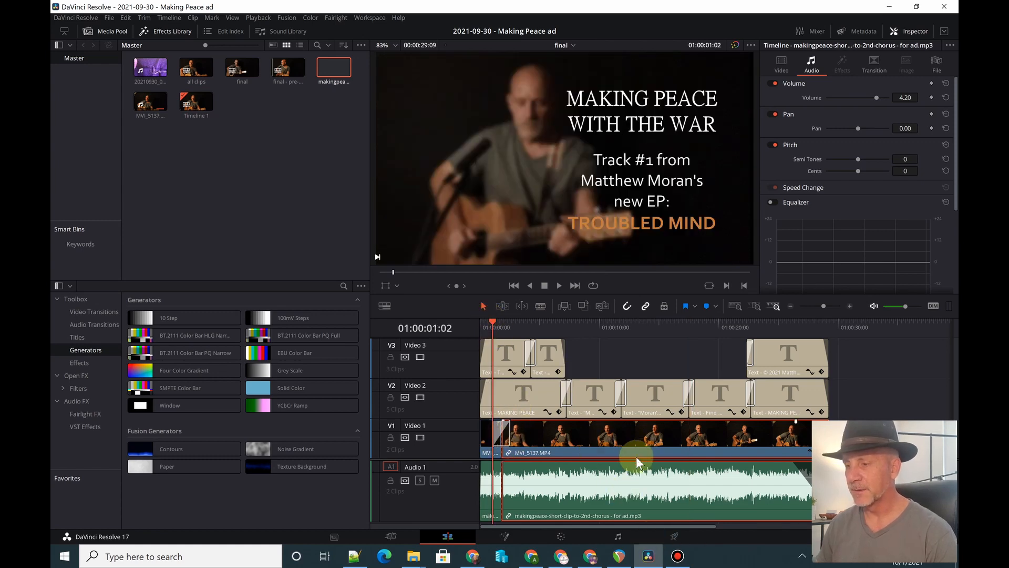
{"action": "left_click", "coordinate": [615, 322]}
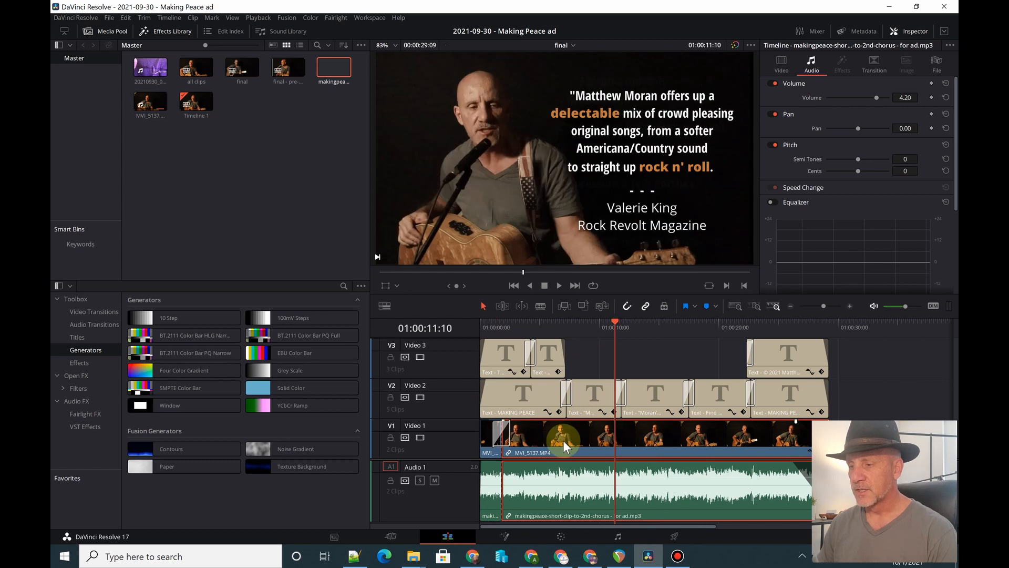
- Inspect the main video clip's saturation setting on the Color page and return to the Edit page
{"action": "left_click", "coordinate": [563, 535]}
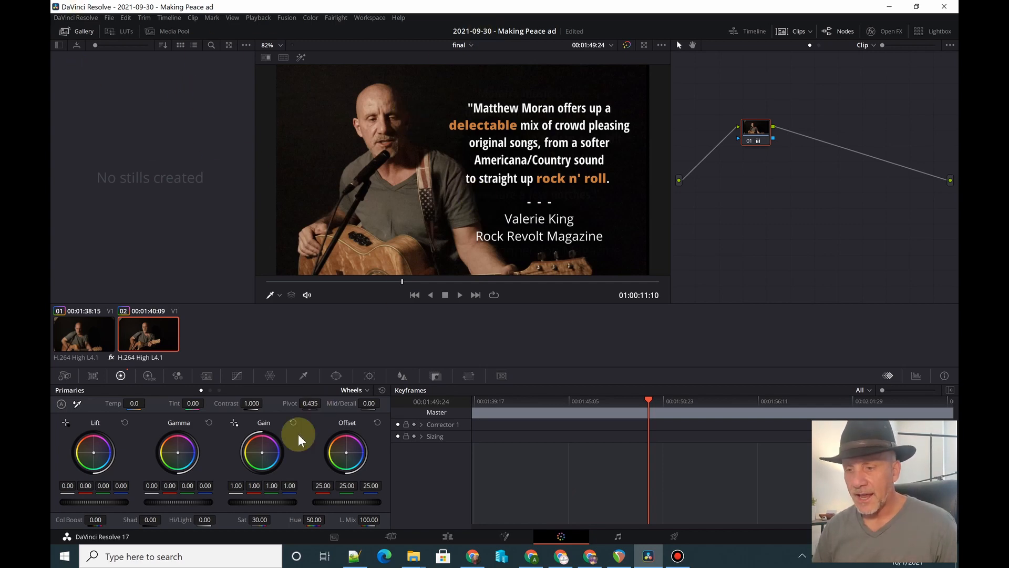
{"action": "left_click", "coordinate": [260, 519]}
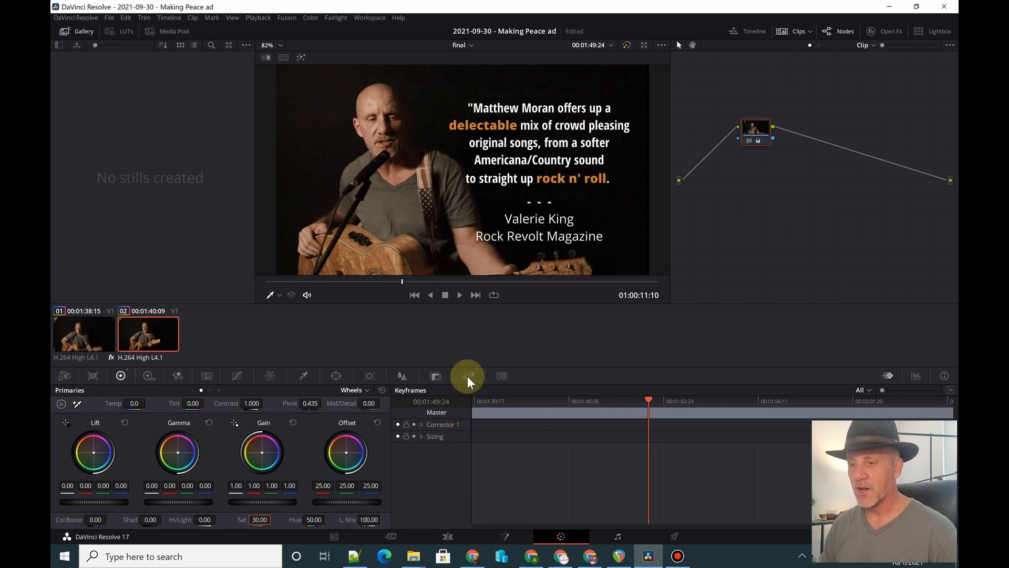
{"action": "left_click", "coordinate": [447, 536]}
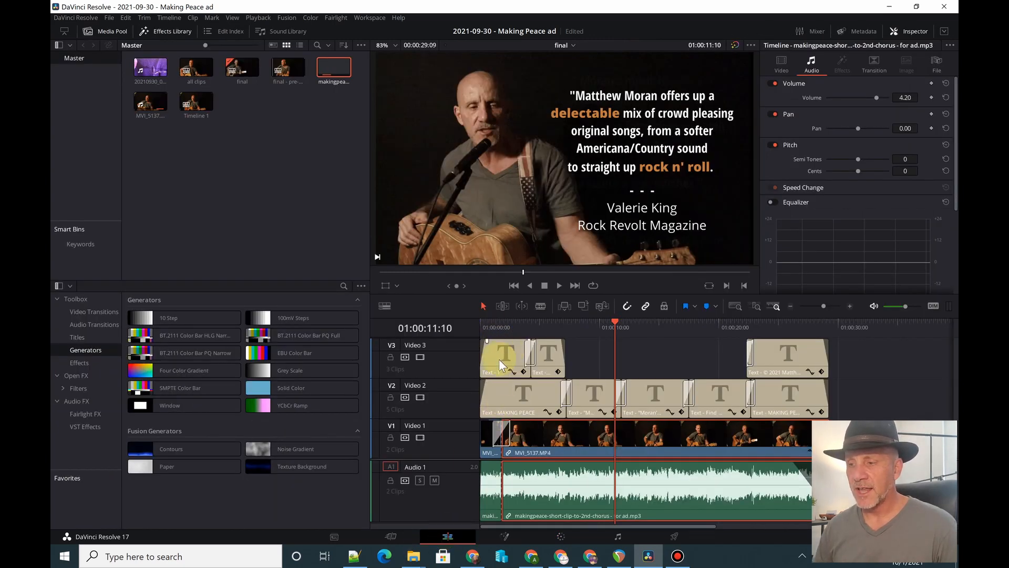
- Select the first Video 3 title with the playhead at 01:00:01:25 and highlight TROUBLED MIND in its rich text
{"action": "left_click", "coordinate": [502, 324]}
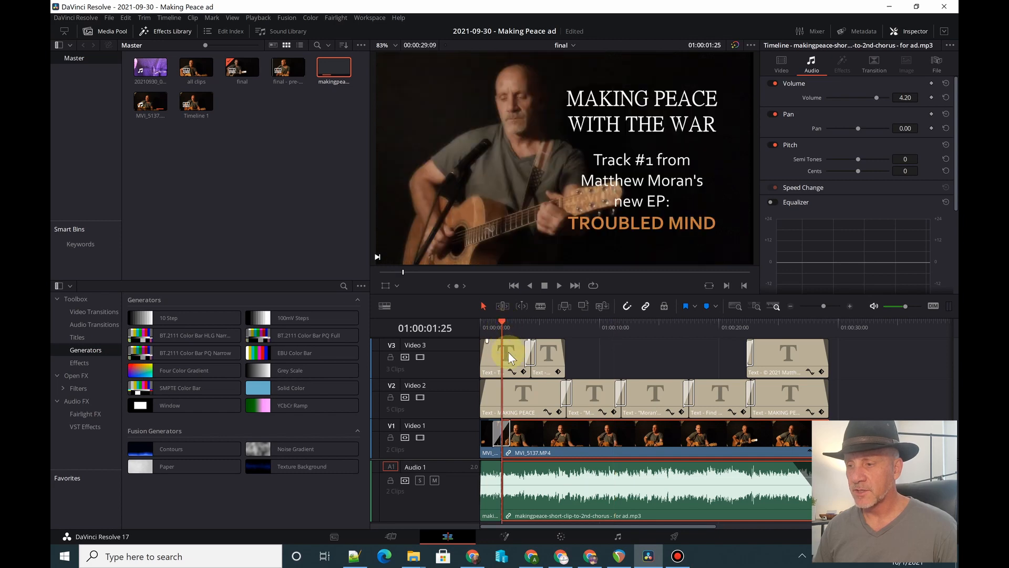
{"action": "left_click", "coordinate": [508, 352]}
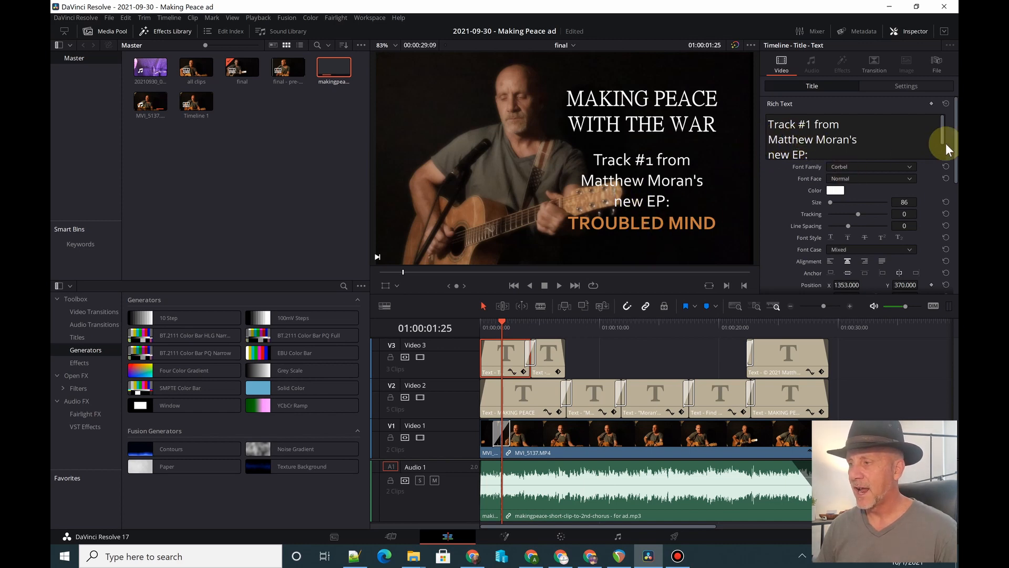
{"action": "left_click_drag", "start_coordinate": [942, 131], "coordinate": [943, 170]}
{"action": "left_click_drag", "start_coordinate": [870, 145], "coordinate": [767, 159]}
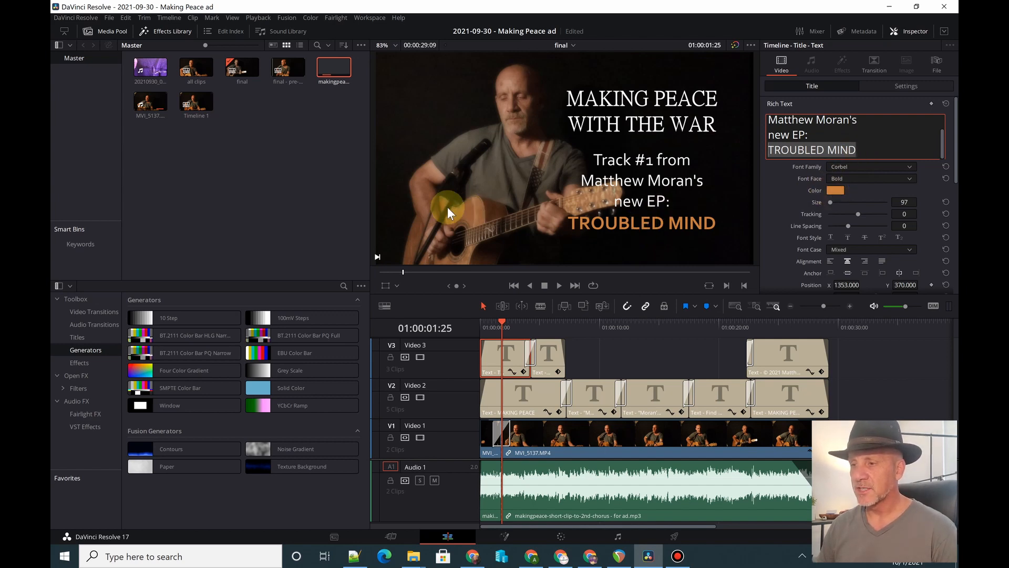
- Try sampling a screen colour from the guitar body for TROUBLED MIND, cancel the colour change and save the project
{"action": "left_click", "coordinate": [831, 190]}
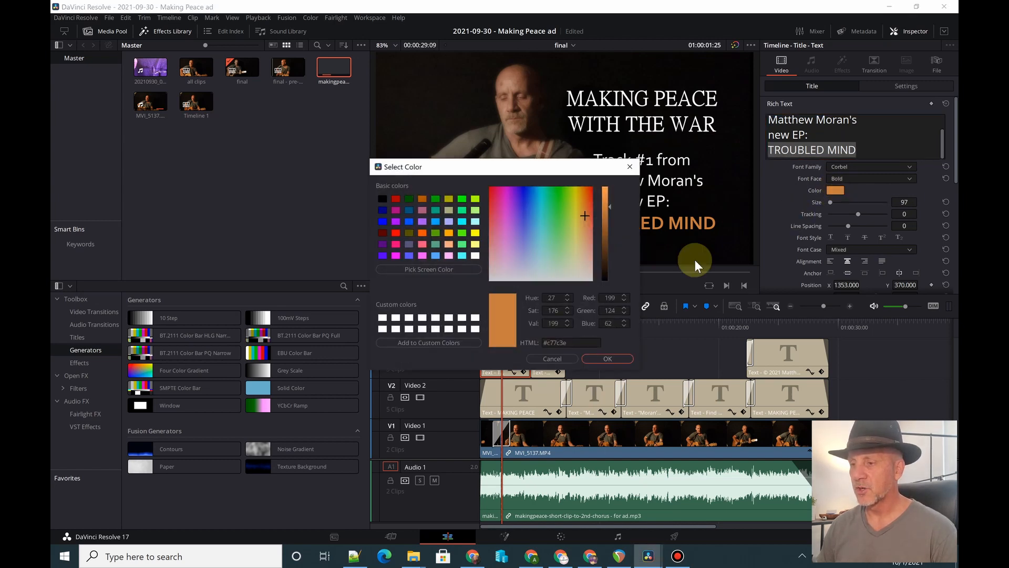
{"action": "left_click_drag", "start_coordinate": [553, 170], "coordinate": [847, 99]}
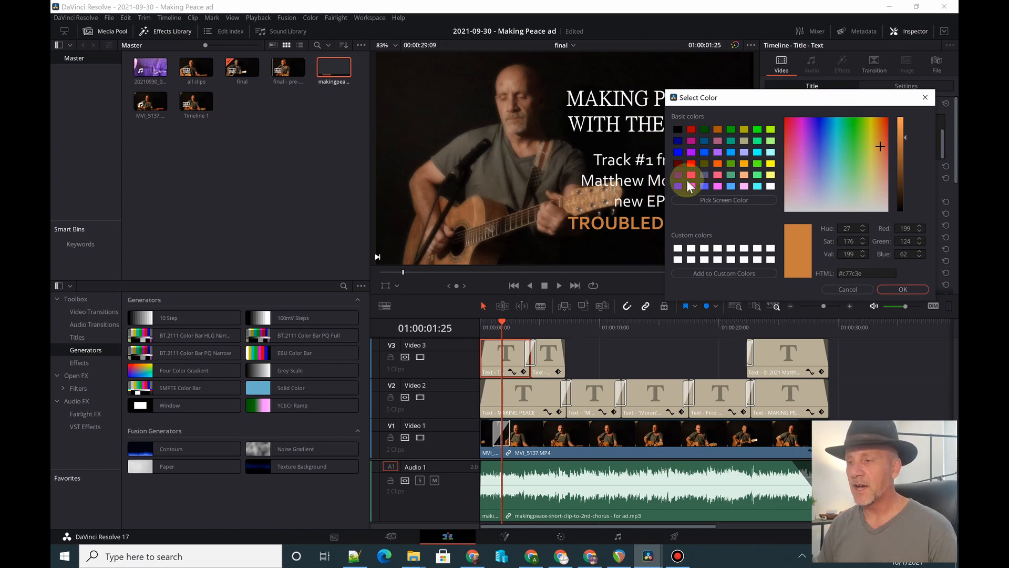
{"action": "left_click", "coordinate": [729, 198]}
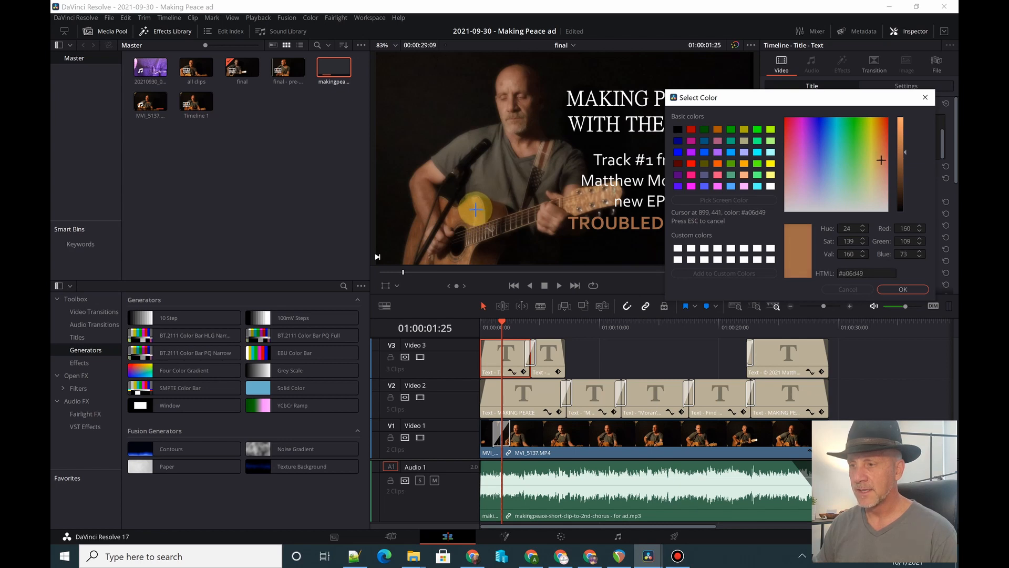
{"action": "left_click", "coordinate": [476, 209]}
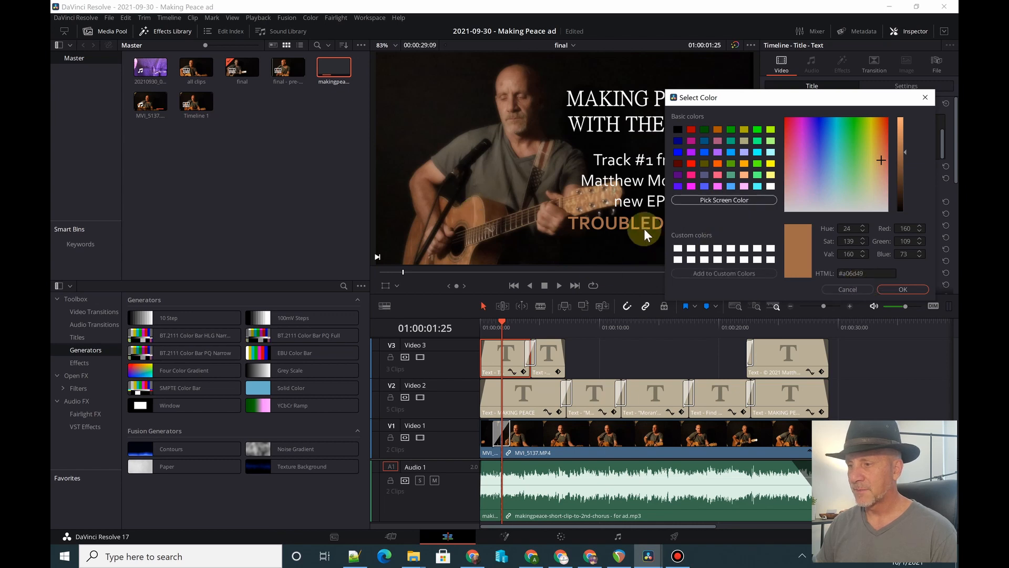
{"action": "left_click", "coordinate": [849, 289]}
{"action": "key", "text": "ctrl+s"}
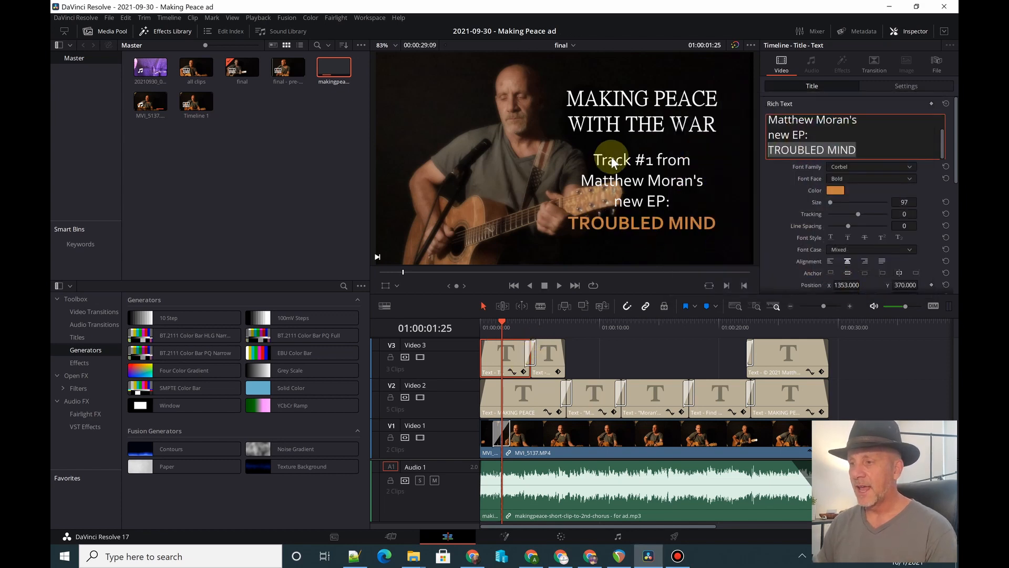
- Review the MAKING PEACE WITH THE WAR title's text settings and view the two quote titles and the website title
{"action": "left_click", "coordinate": [512, 392]}
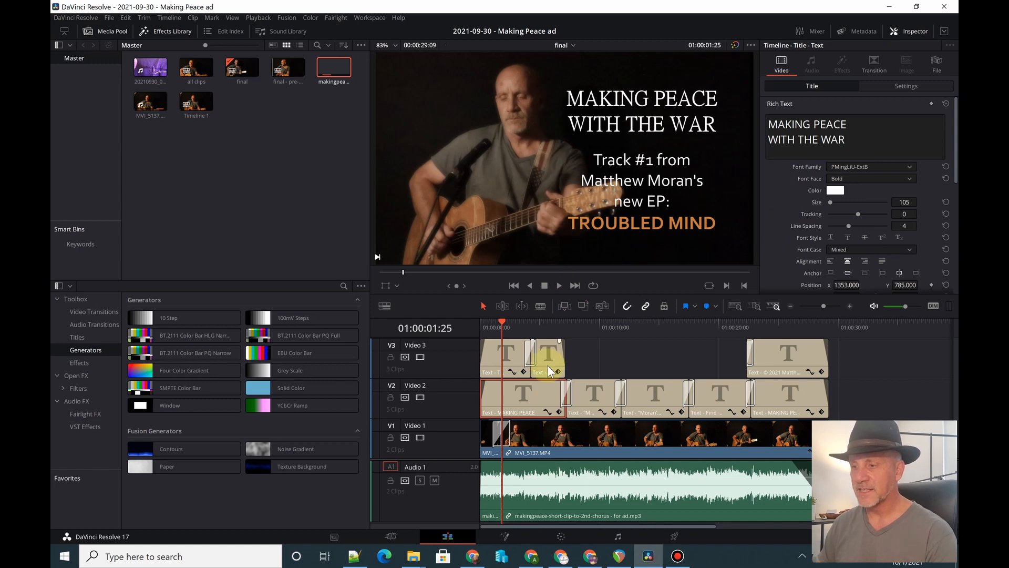
{"action": "left_click", "coordinate": [593, 322]}
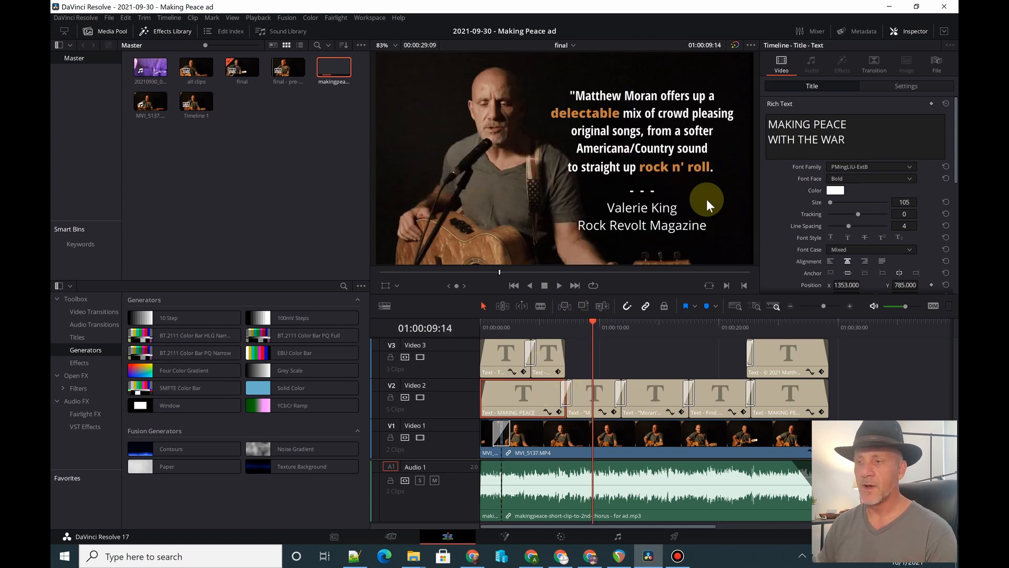
{"action": "left_click", "coordinate": [658, 326]}
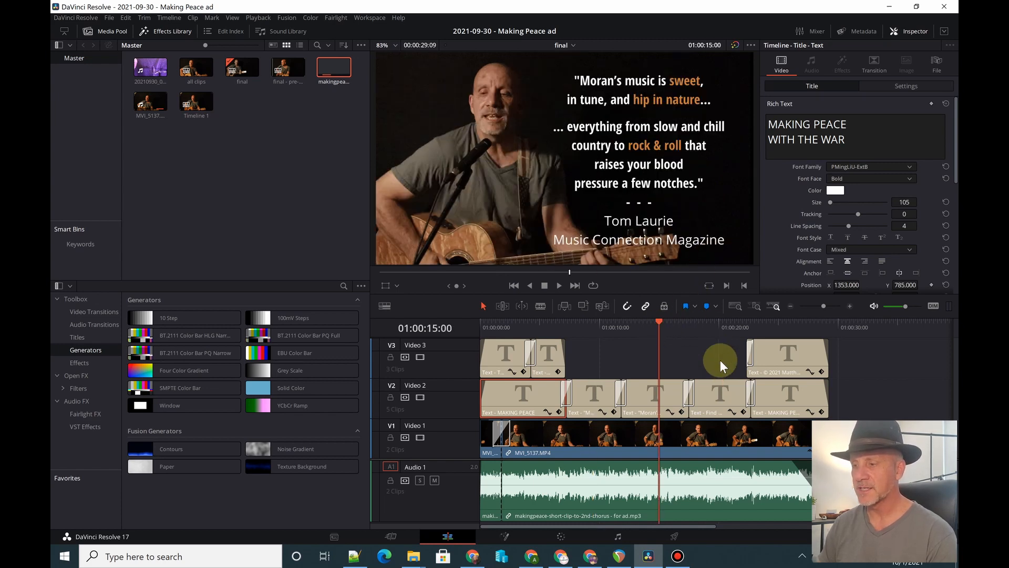
{"action": "left_click", "coordinate": [711, 327]}
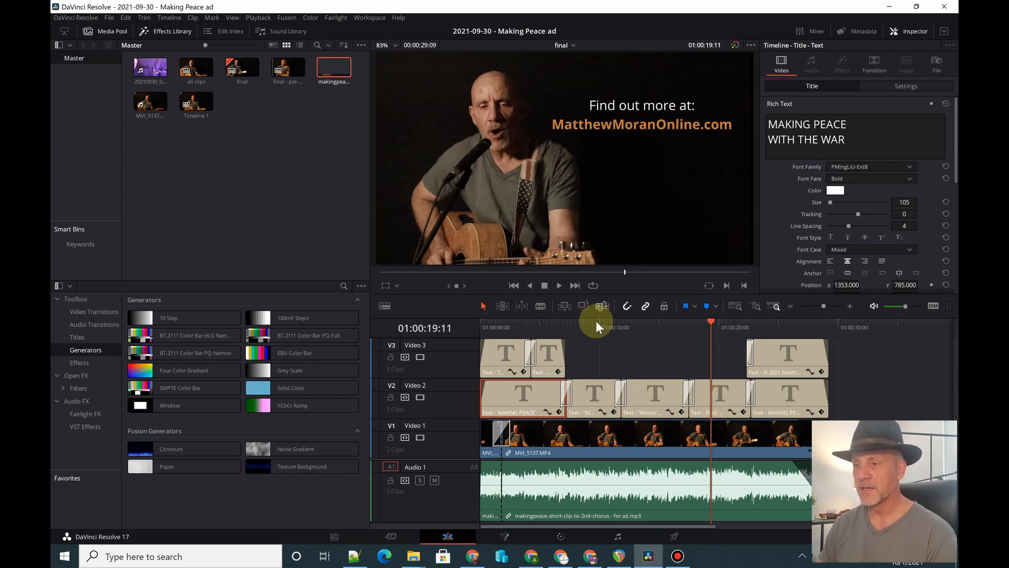
- View the closing titles at 01:00:24:27 and review the text settings of the MAKING PEACE and copyright titles
{"action": "left_click", "coordinate": [777, 323]}
{"action": "left_click", "coordinate": [795, 396]}
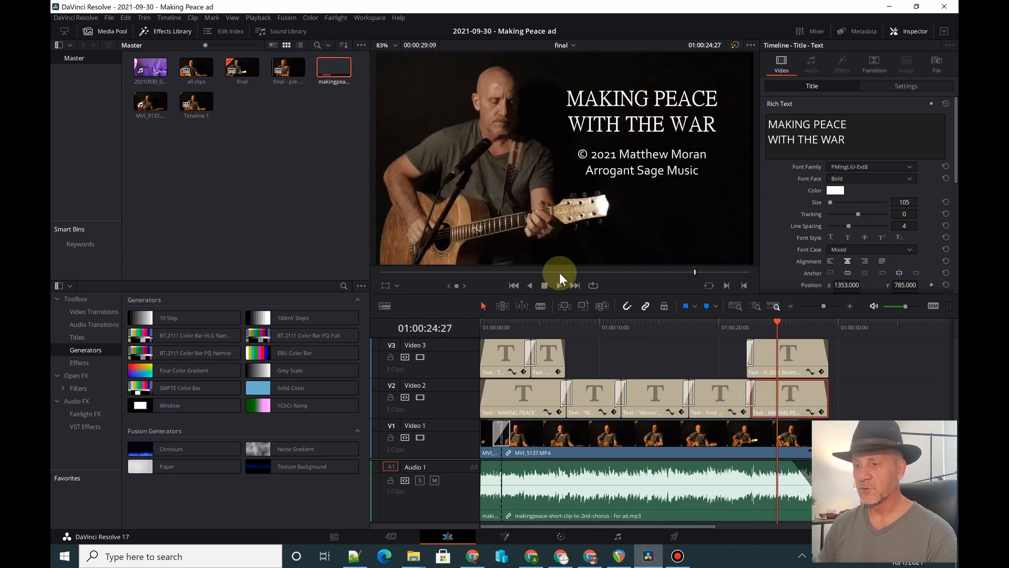
{"action": "left_click", "coordinate": [793, 355]}
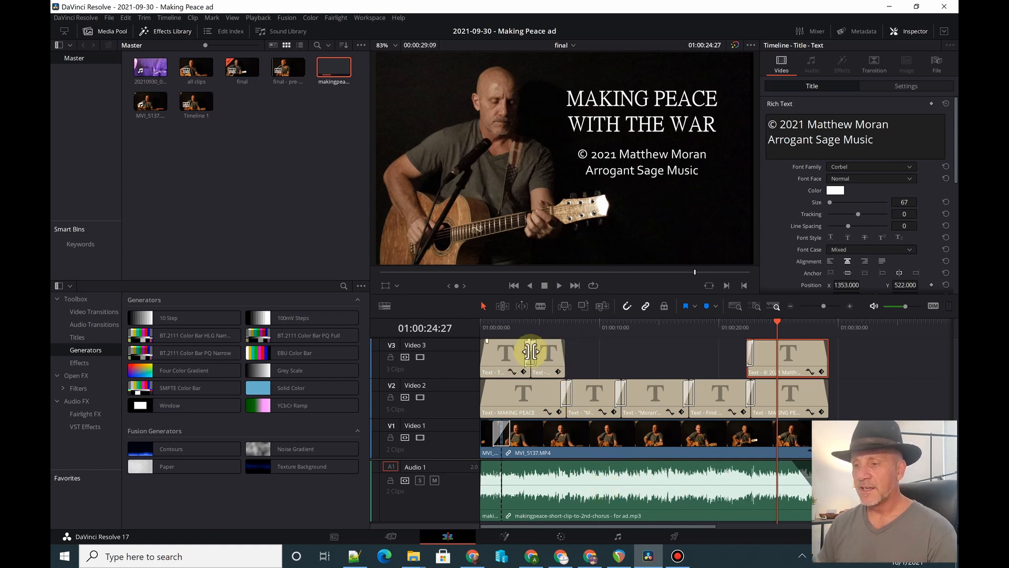
- Review the Open FX blur effects for the short opening clip on Video 1 and view its picture at 01:00:01:02
{"action": "left_click", "coordinate": [487, 433]}
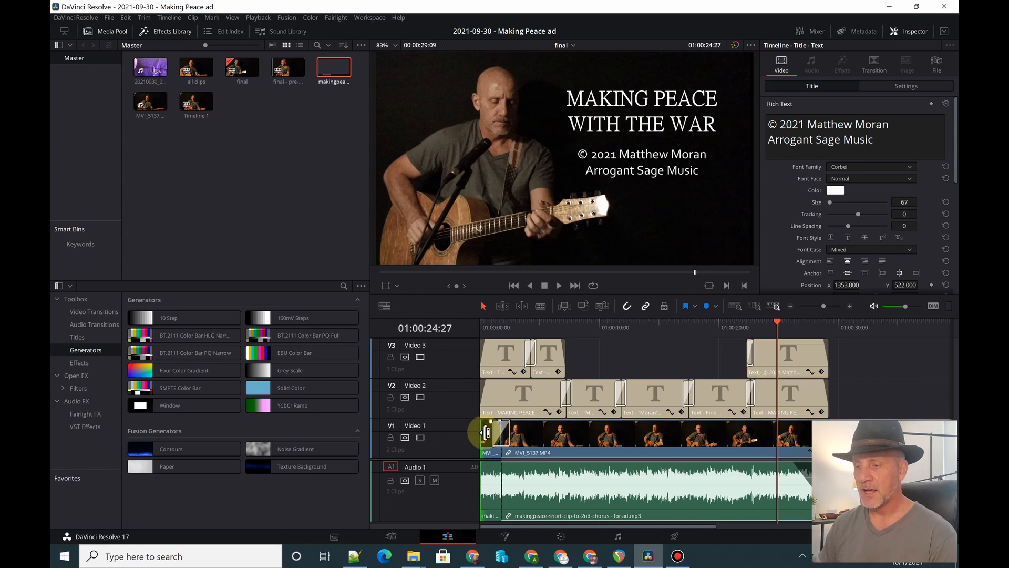
{"action": "left_click", "coordinate": [490, 432]}
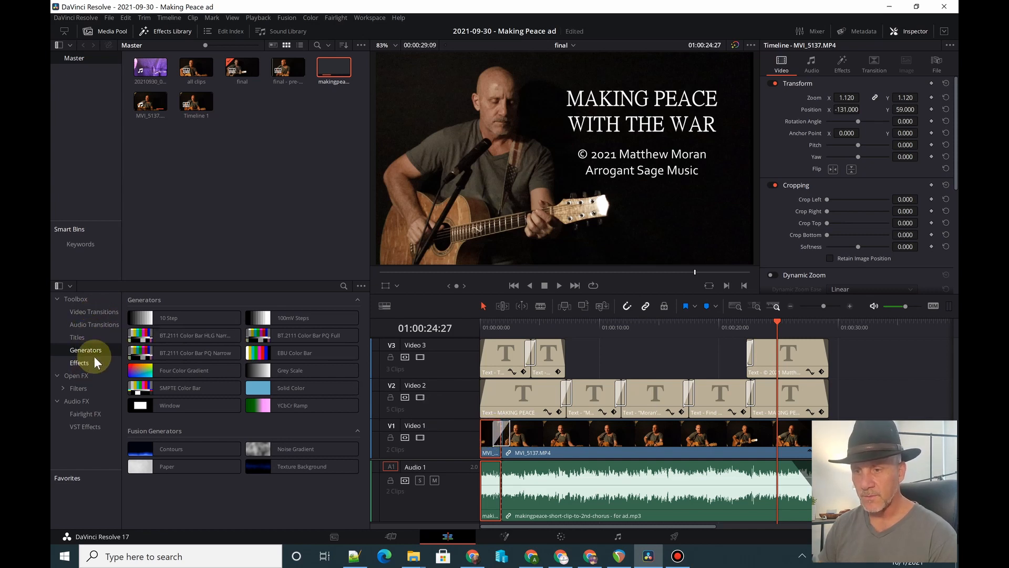
{"action": "left_click", "coordinate": [84, 373]}
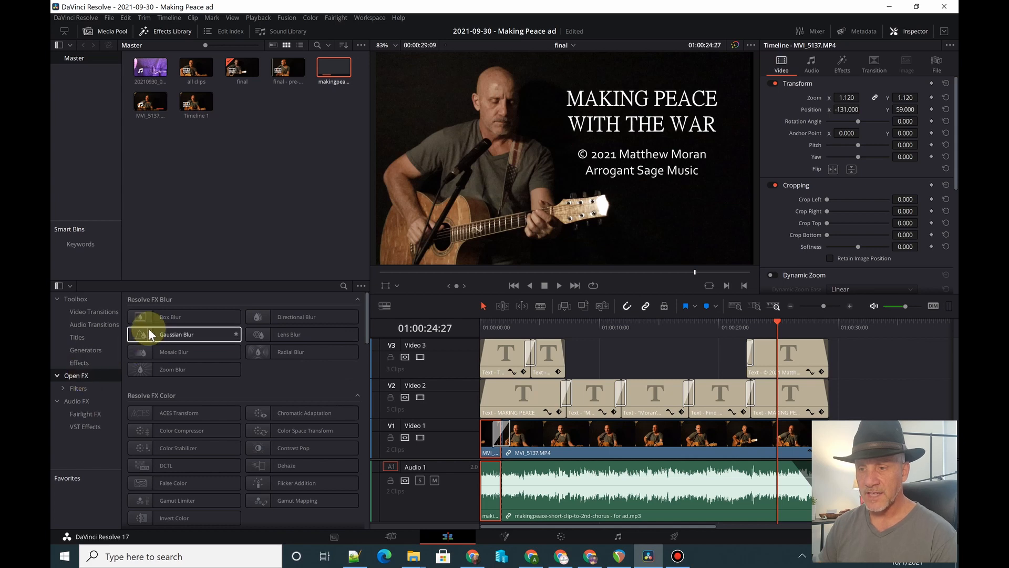
{"action": "left_click_drag", "start_coordinate": [159, 320], "coordinate": [494, 441]}
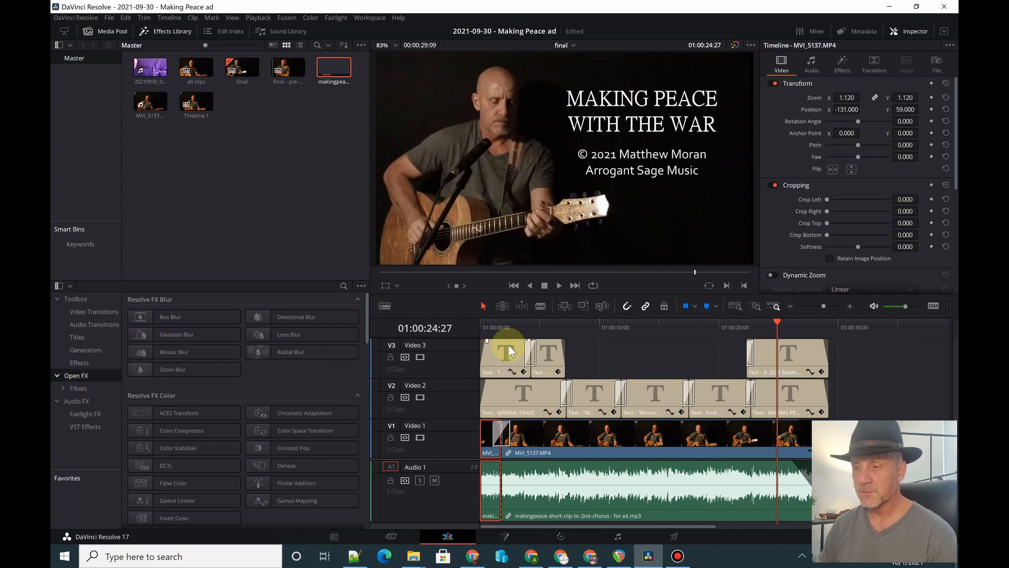
{"action": "left_click", "coordinate": [492, 328]}
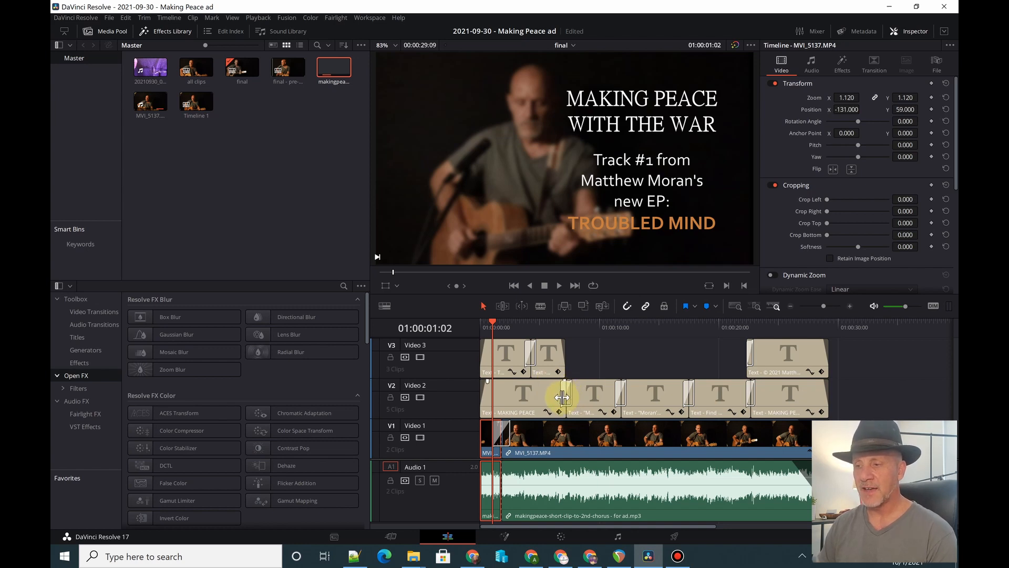
- Locate Cross Dissolve among the video transitions and delete the existing dissolve between the two MVI_5137.MP4 clips on Video 1
{"action": "left_click", "coordinate": [76, 314]}
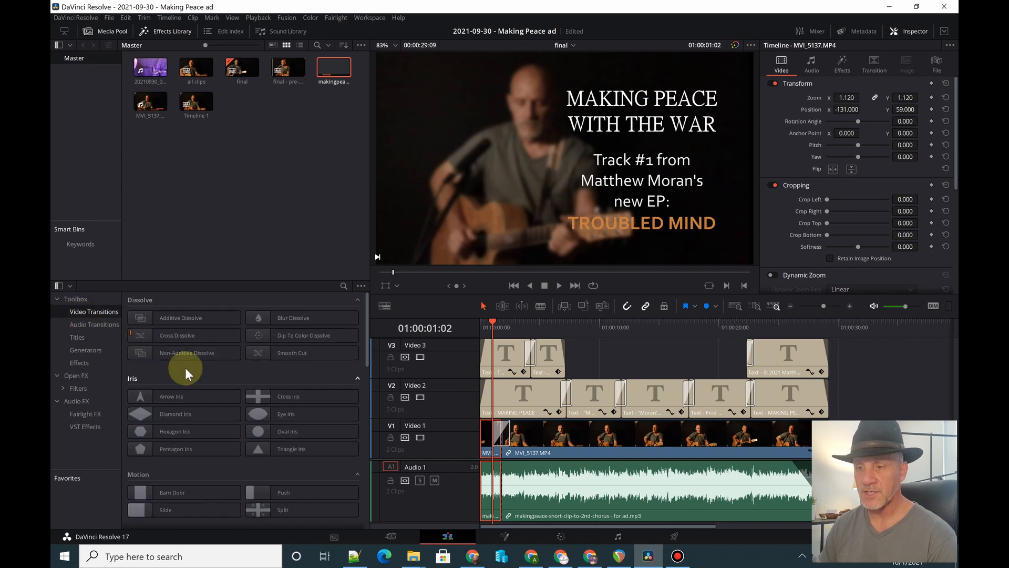
{"action": "left_click", "coordinate": [170, 338]}
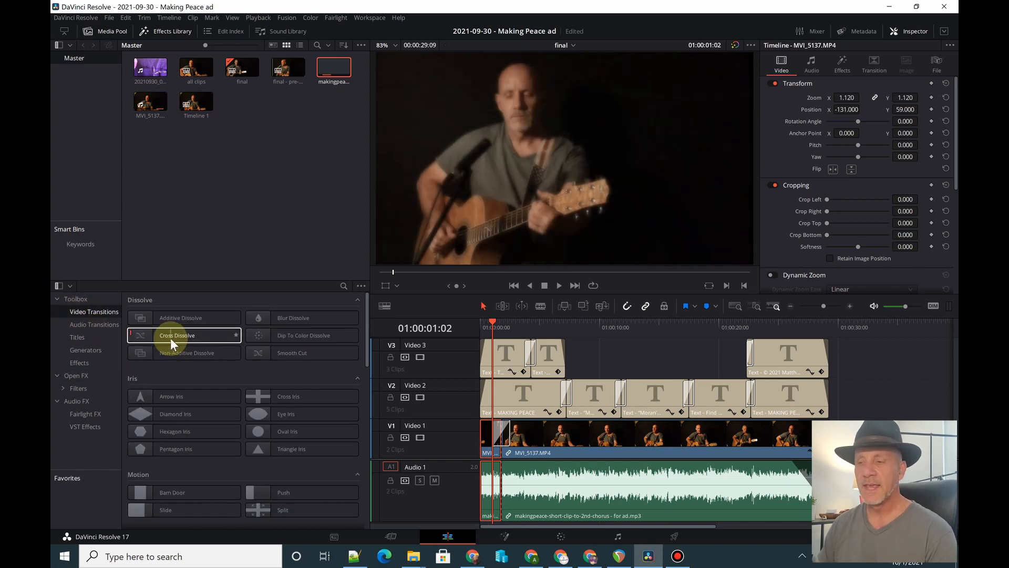
{"action": "left_click_drag", "start_coordinate": [170, 339], "coordinate": [533, 356]}
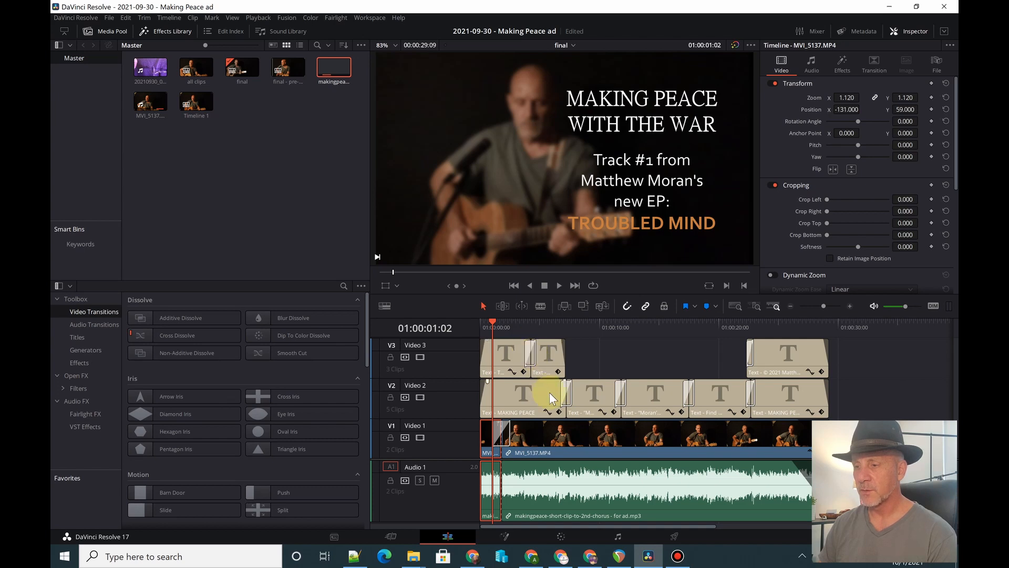
{"action": "left_click", "coordinate": [509, 430]}
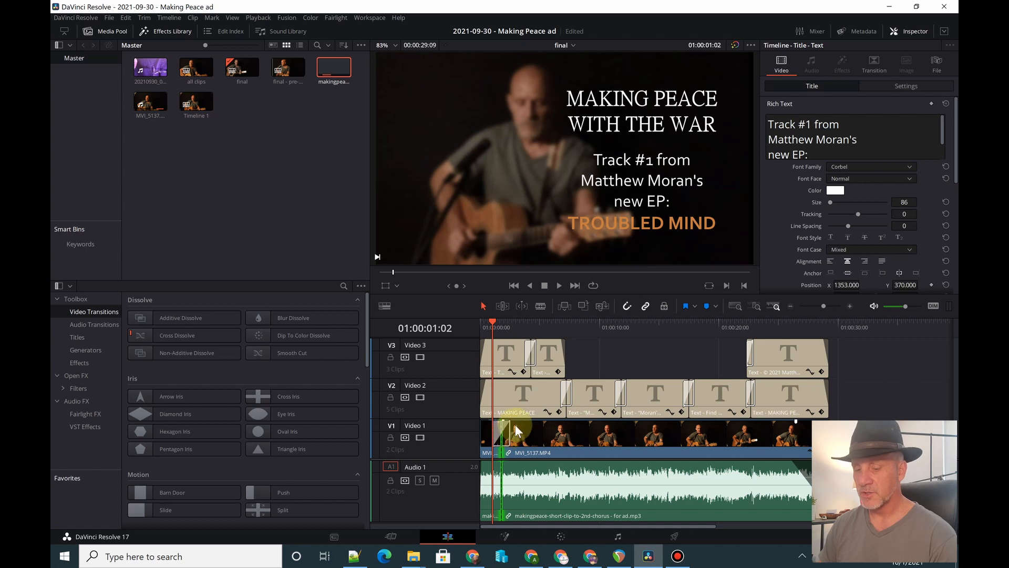
{"action": "scroll", "coordinate": [506, 431], "scroll_direction": "up", "scroll_amount": 6}
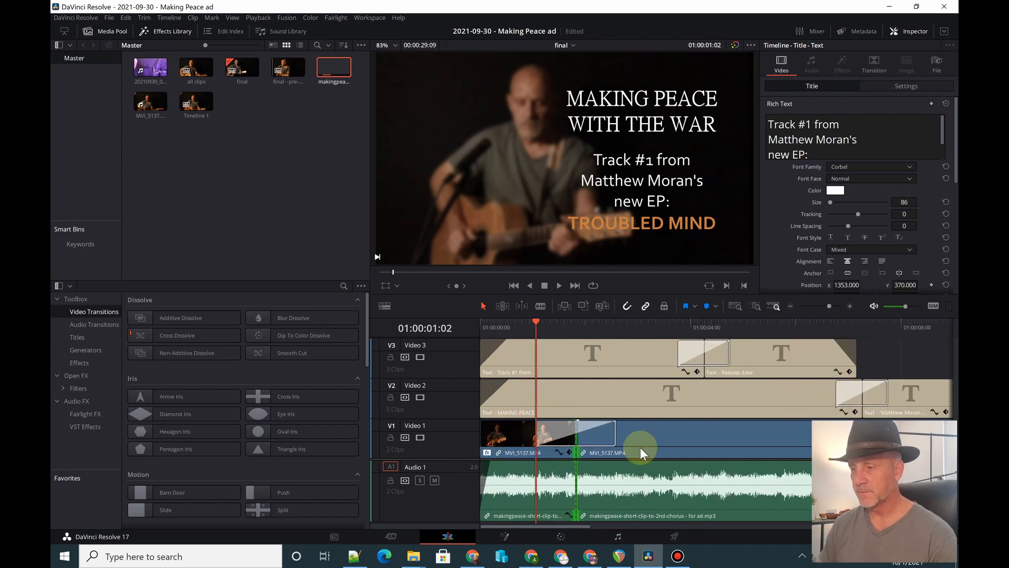
{"action": "left_click", "coordinate": [620, 440]}
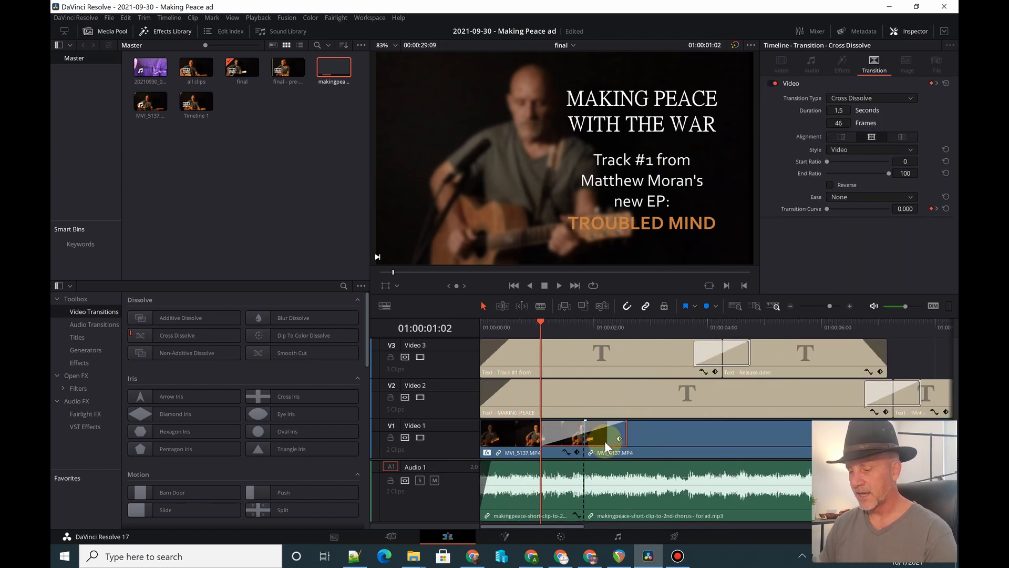
{"action": "key", "text": "Delete"}
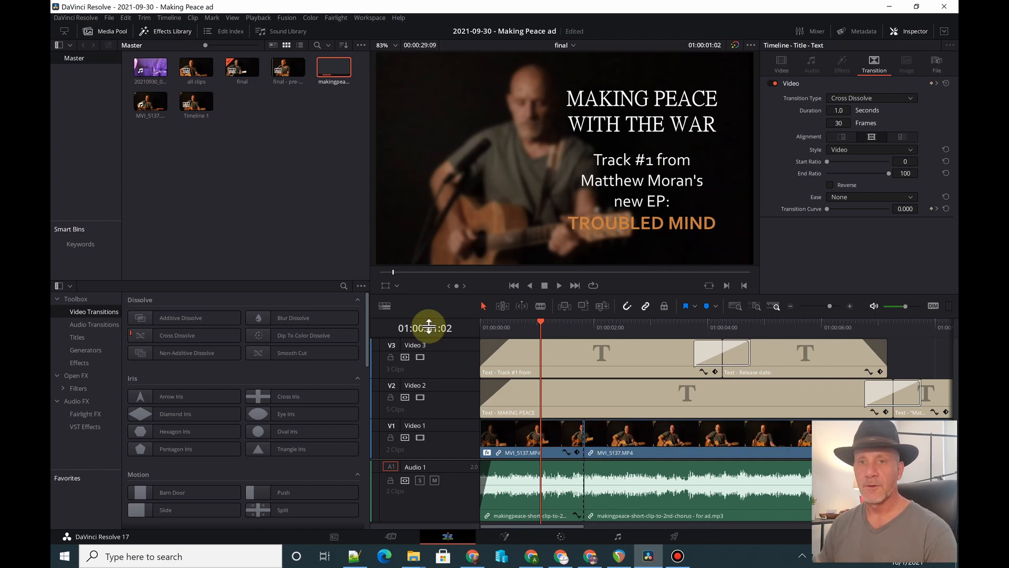
- Add a new Cross Dissolve between the two MVI_5137.MP4 clips and stretch its duration to 1.9 seconds
{"action": "left_click", "coordinate": [177, 336]}
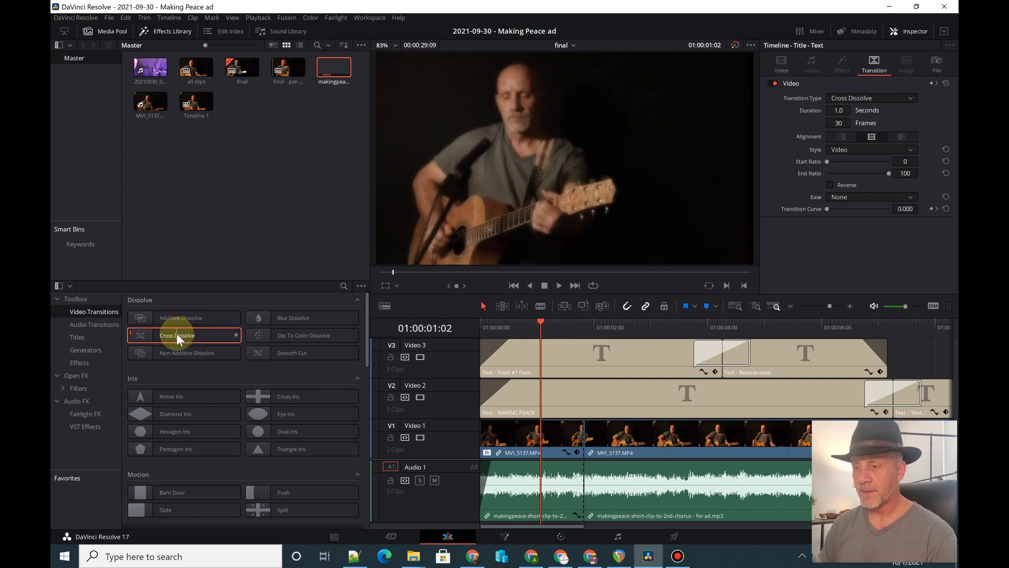
{"action": "left_click_drag", "start_coordinate": [177, 334], "coordinate": [579, 429]}
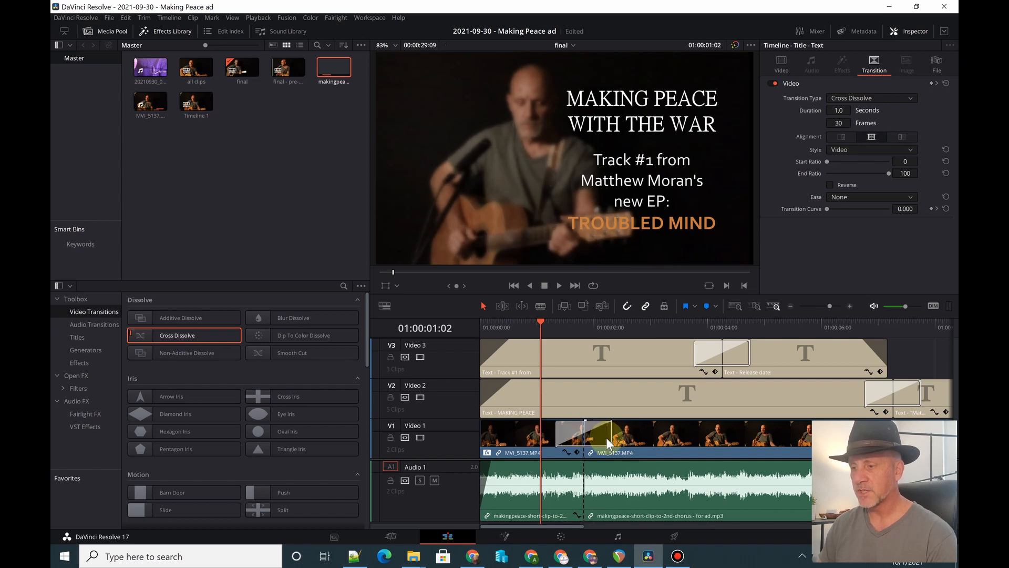
{"action": "left_click_drag", "start_coordinate": [611, 432], "coordinate": [597, 434]}
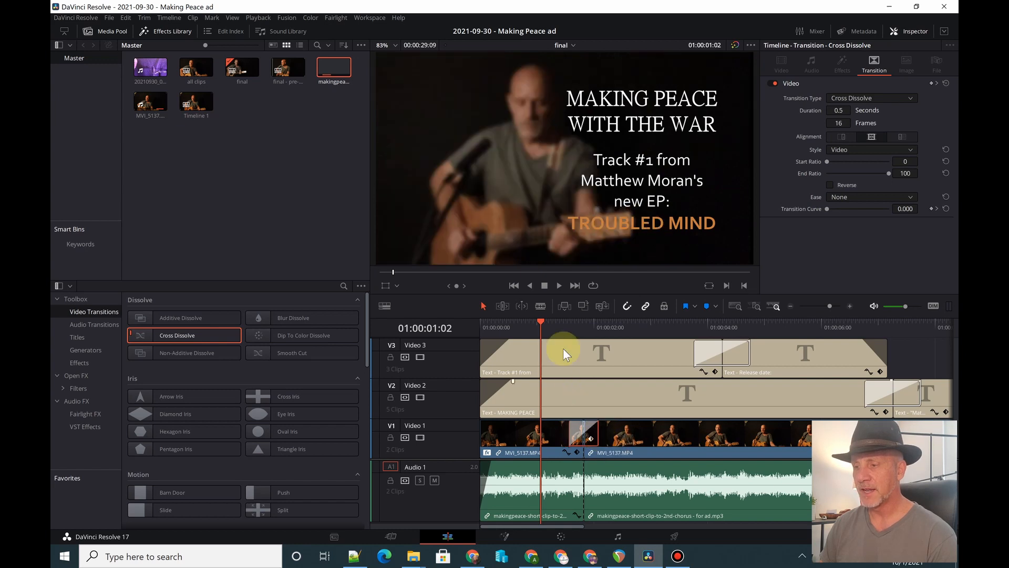
{"action": "left_click_drag", "start_coordinate": [598, 434], "coordinate": [636, 435]}
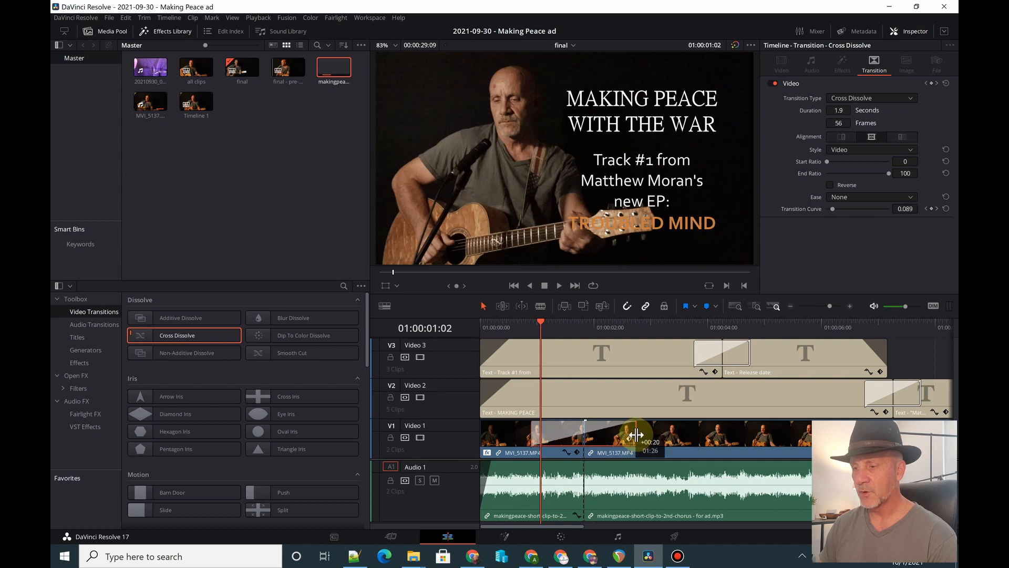
- Play the opening of the timeline twice to check the 1.9-second dissolve between the two video clips
{"action": "left_click", "coordinate": [497, 324]}
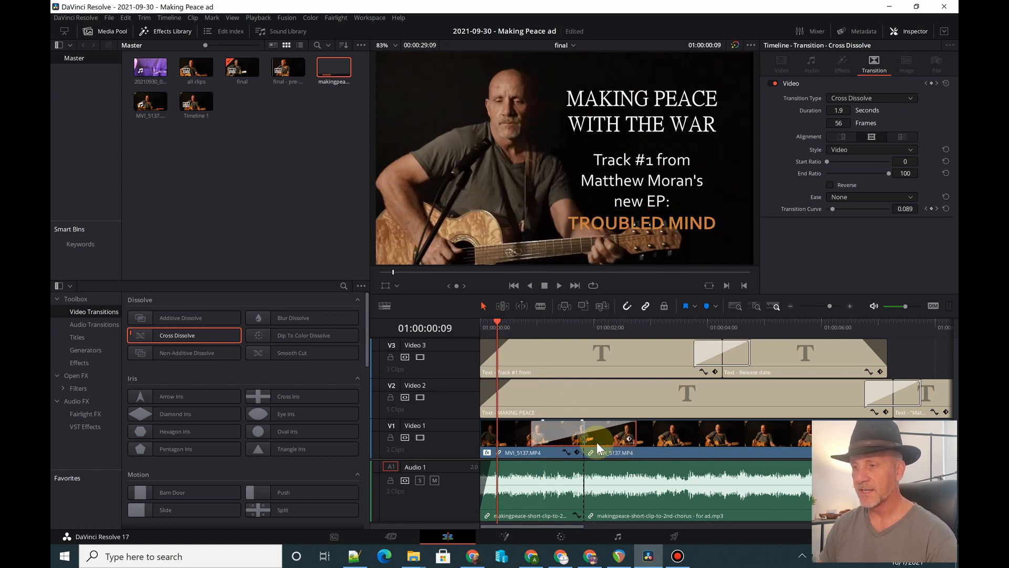
{"action": "key", "text": "space"}
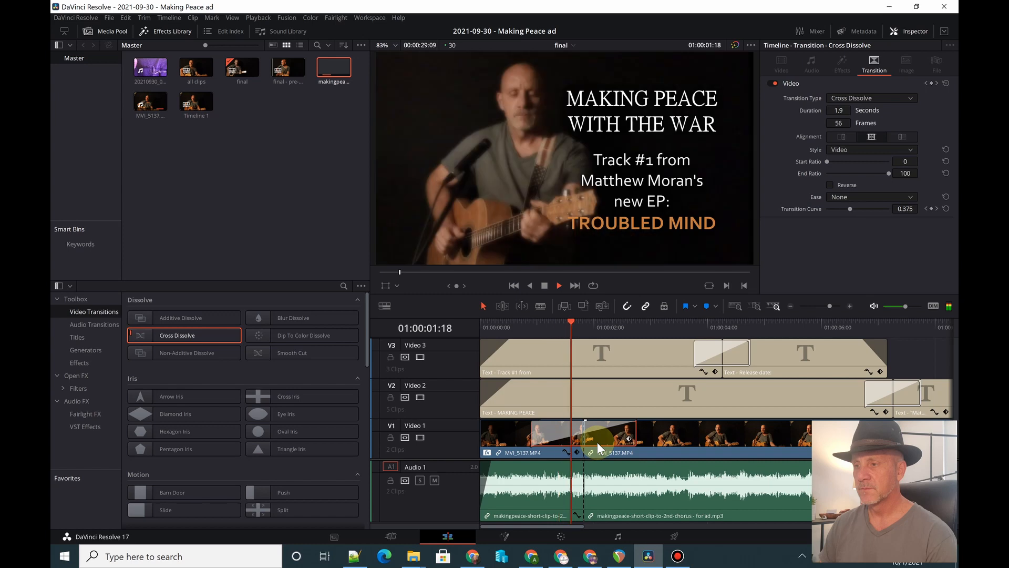
{"action": "key", "text": "space"}
{"action": "left_click", "coordinate": [489, 323]}
{"action": "key", "text": "space"}
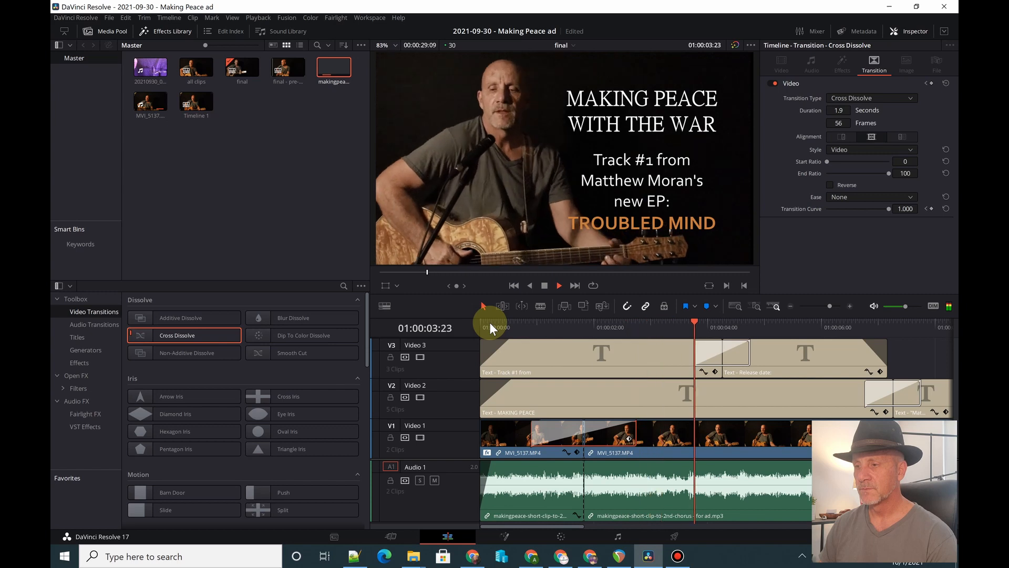
{"action": "key", "text": "space"}
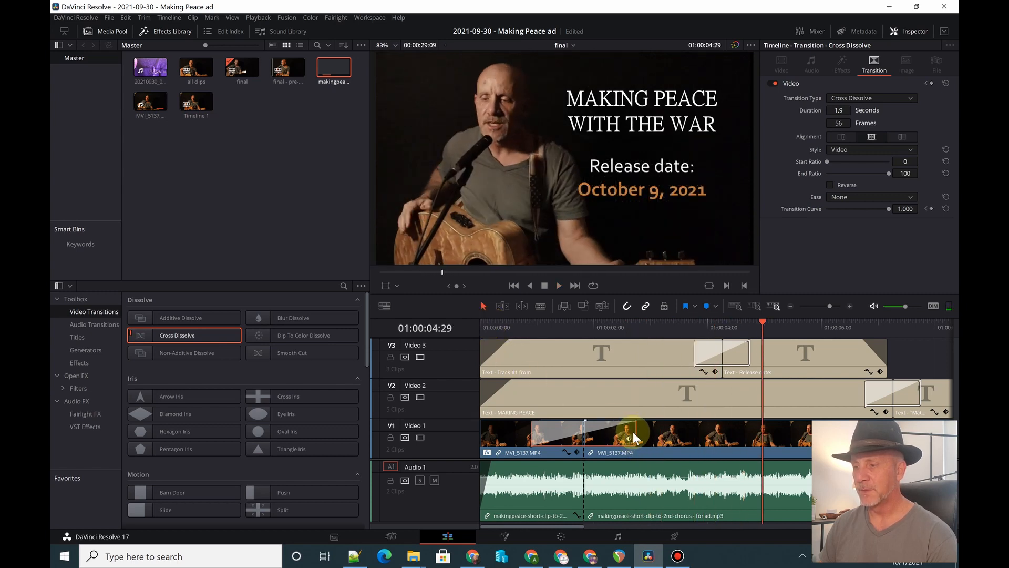
- Shorten the Cross Dissolve on Video 1 to 1.1 seconds and play back the opening
{"action": "left_click_drag", "start_coordinate": [634, 436], "coordinate": [613, 434]}
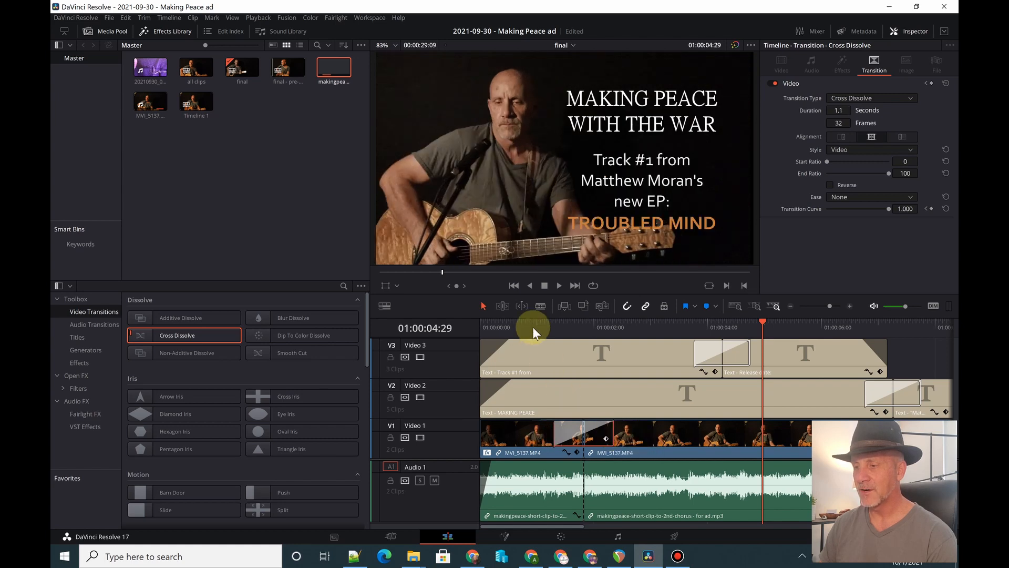
{"action": "left_click", "coordinate": [523, 322]}
{"action": "key", "text": "space"}
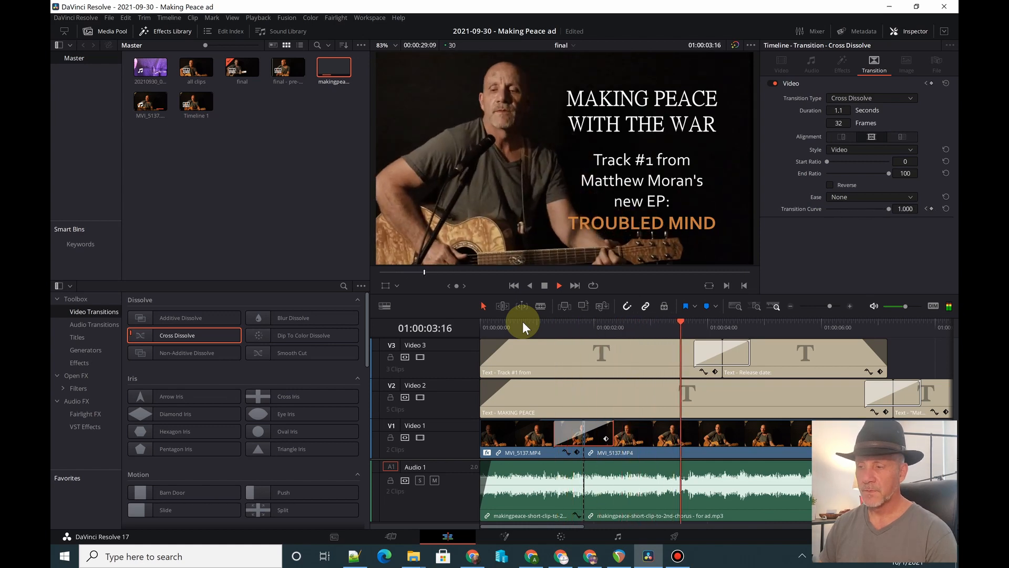
{"action": "key", "text": "space"}
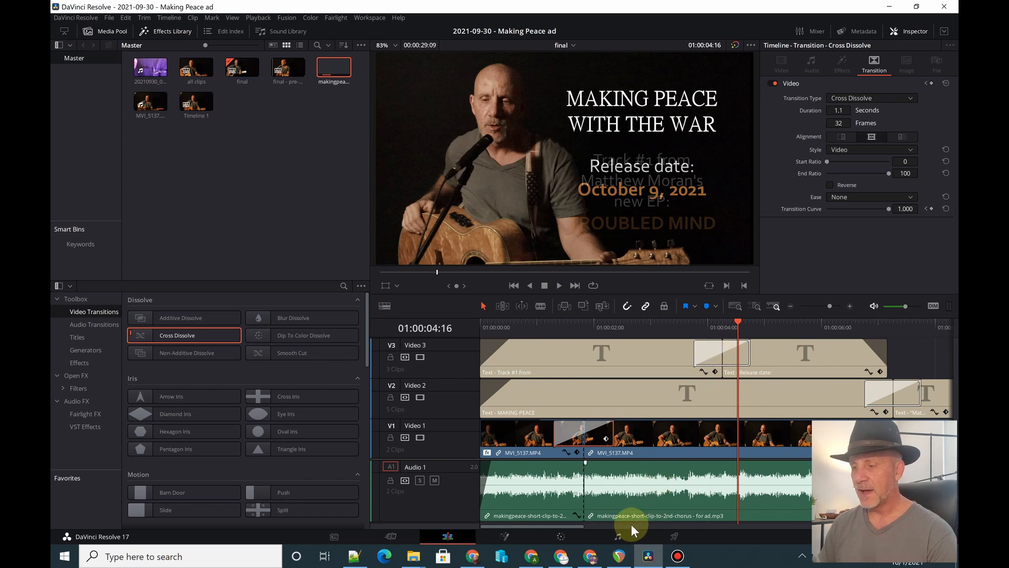
- Examine the fade-out at the end of the music clip on Audio 1
{"action": "left_click_drag", "start_coordinate": [579, 525], "coordinate": [865, 523]}
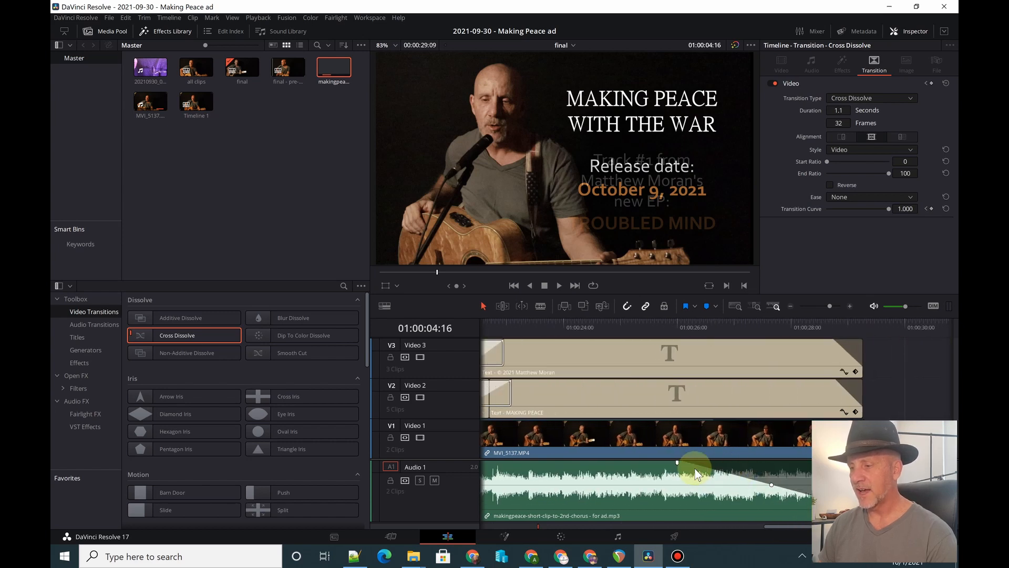
{"action": "mouse_move", "coordinate": [678, 463]}
{"action": "left_mouse_down"}
{"action": "mouse_move", "coordinate": [862, 463]}
{"action": "mouse_move", "coordinate": [676, 466]}
{"action": "left_mouse_up"}
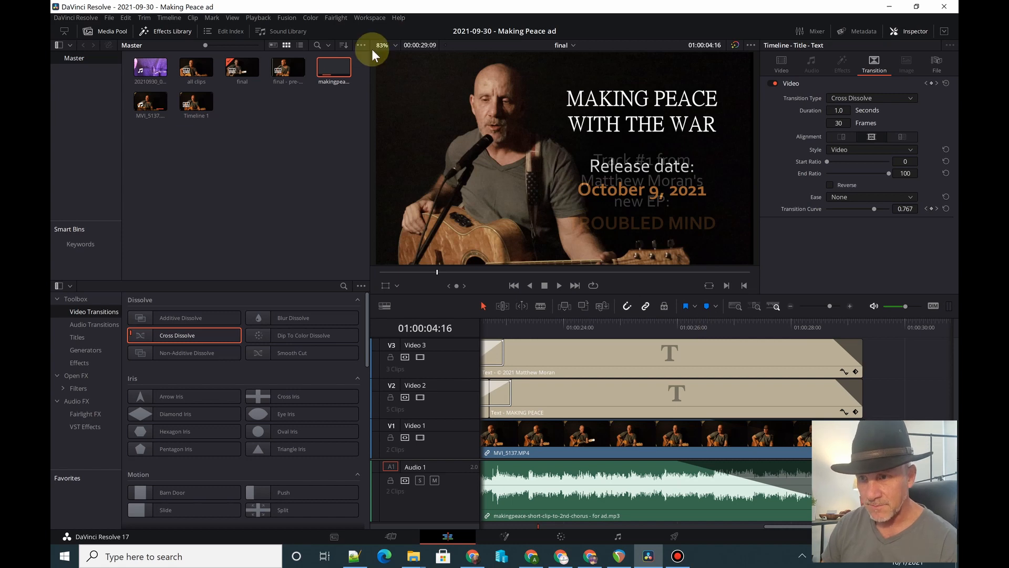
- Check the timeline format in the project settings and close them without changes
{"action": "left_click", "coordinate": [110, 18]}
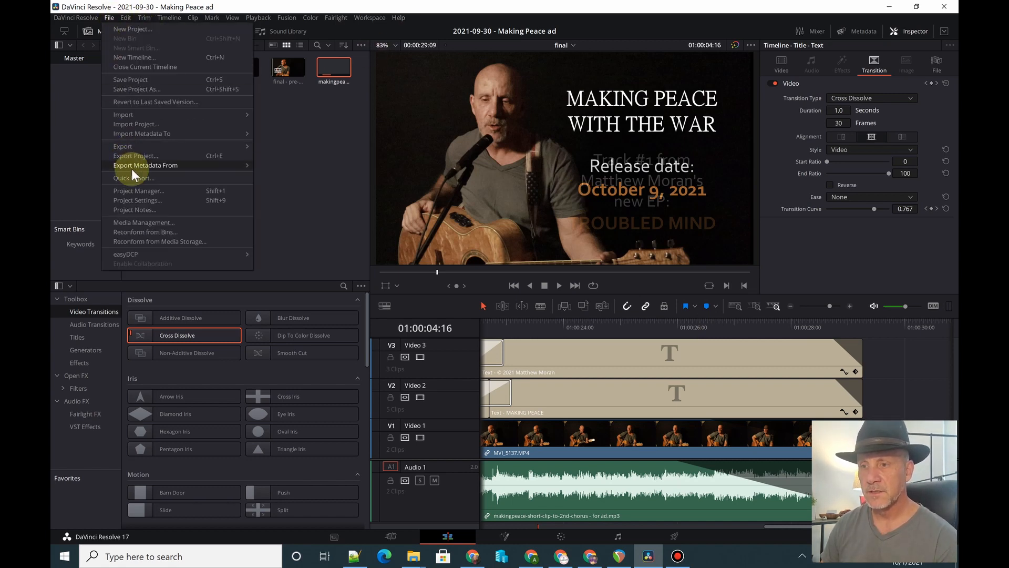
{"action": "left_click", "coordinate": [147, 200]}
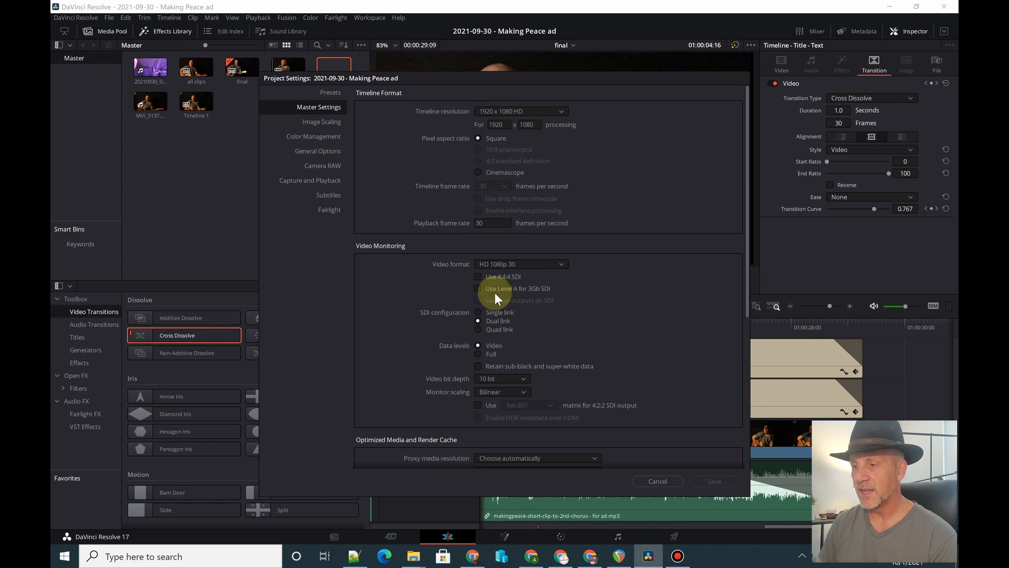
{"action": "left_click", "coordinate": [658, 481]}
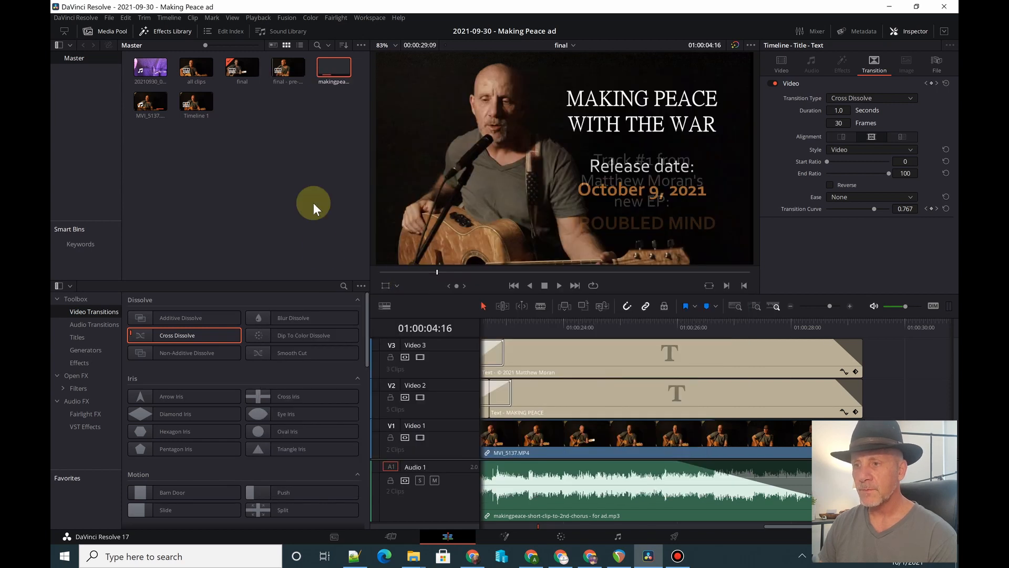
- Open the 2021-09-30 - Making Peace ad square project from the local database
{"action": "left_click", "coordinate": [109, 19]}
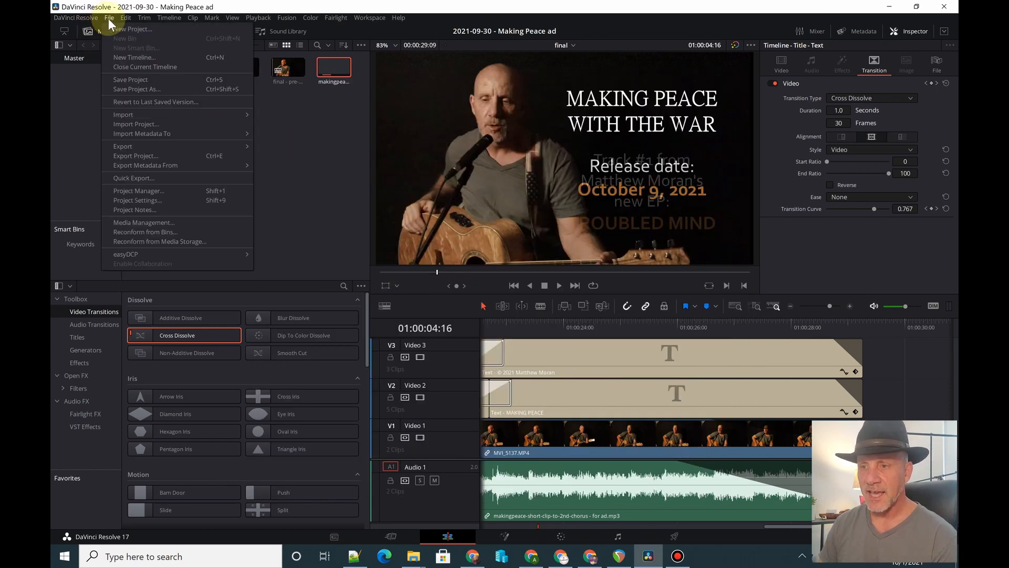
{"action": "left_click", "coordinate": [134, 192]}
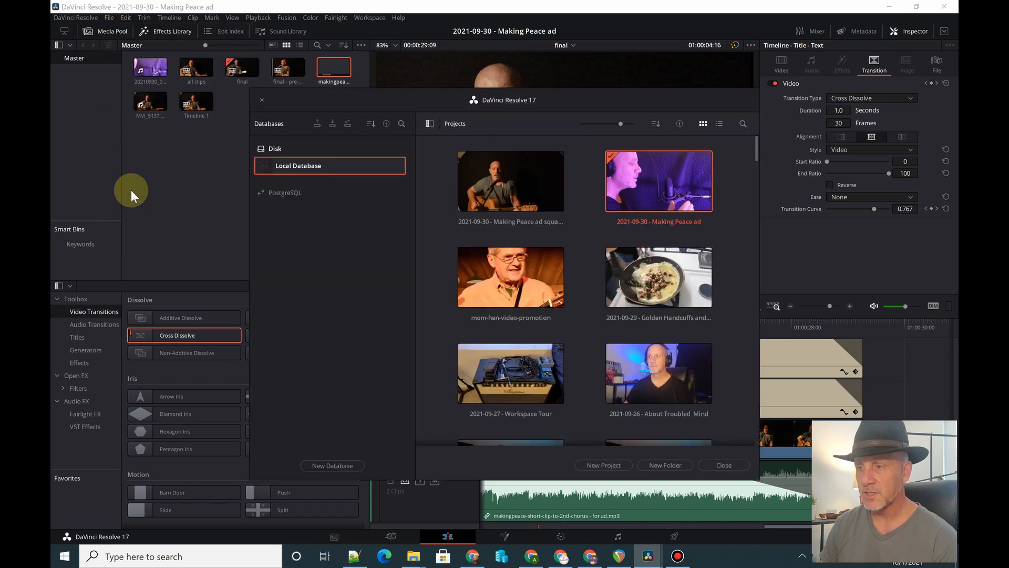
{"action": "double_click", "coordinate": [512, 191]}
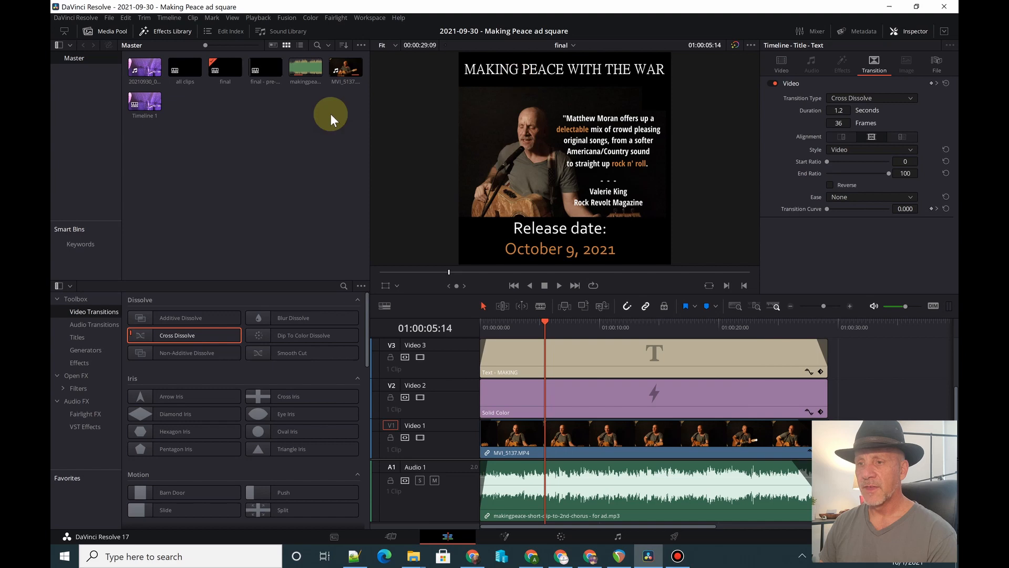
- Check the square project's timeline resolution settings and view the titles on its upper tracks at 01:00:22:17
{"action": "left_click", "coordinate": [106, 19]}
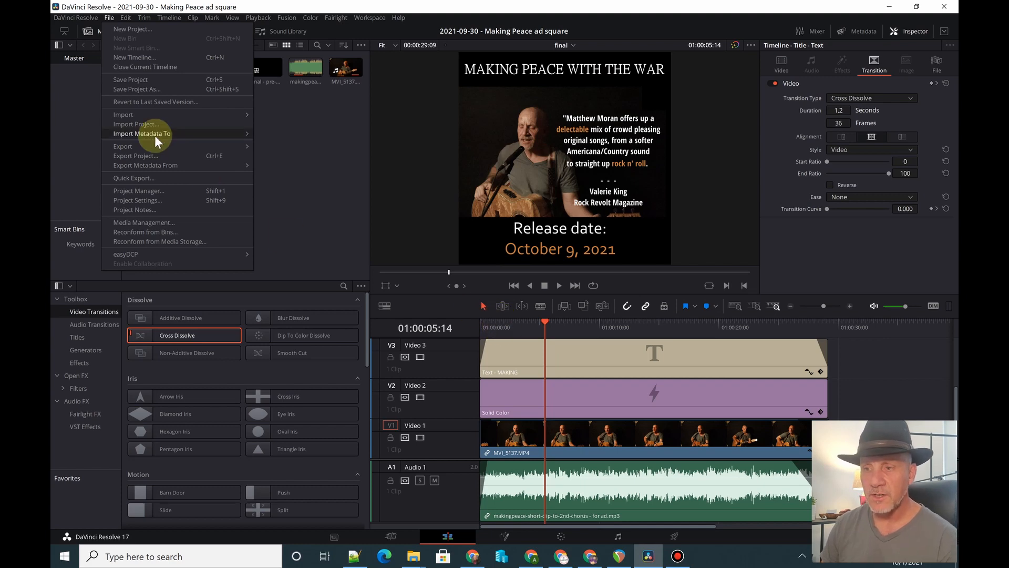
{"action": "left_click", "coordinate": [149, 200]}
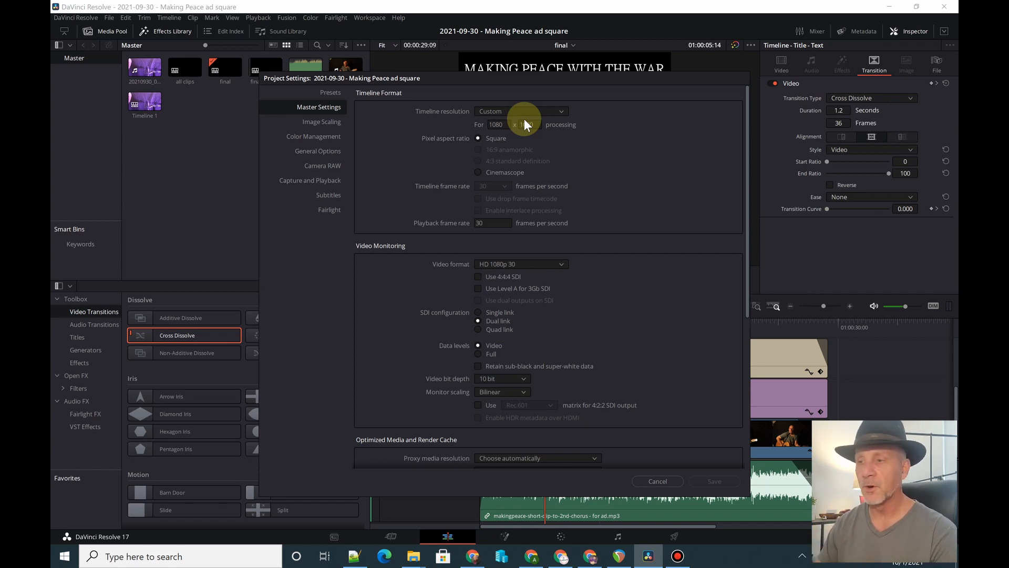
{"action": "left_click", "coordinate": [651, 482]}
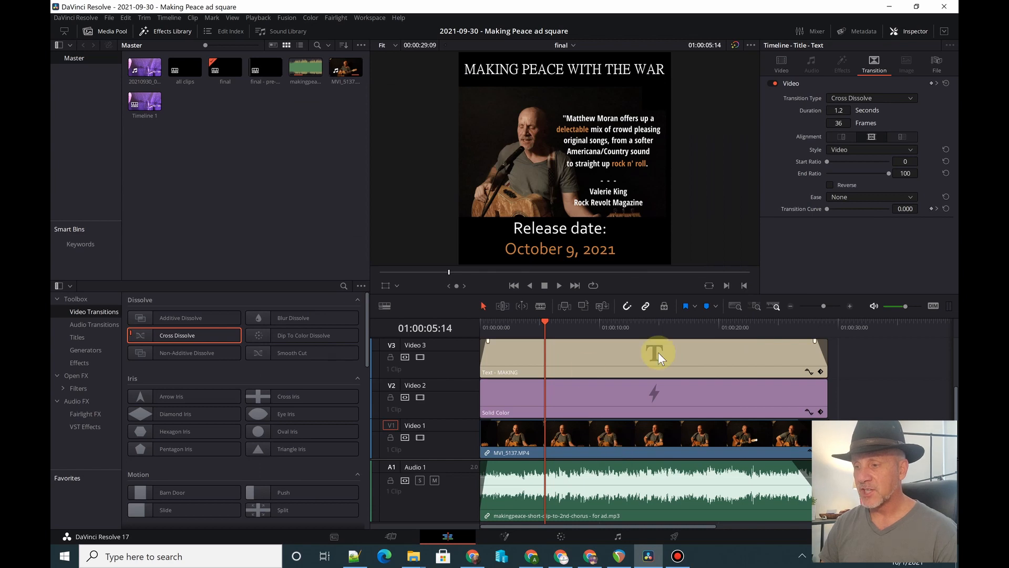
{"action": "scroll", "coordinate": [488, 356], "scroll_direction": "up", "scroll_amount": 3}
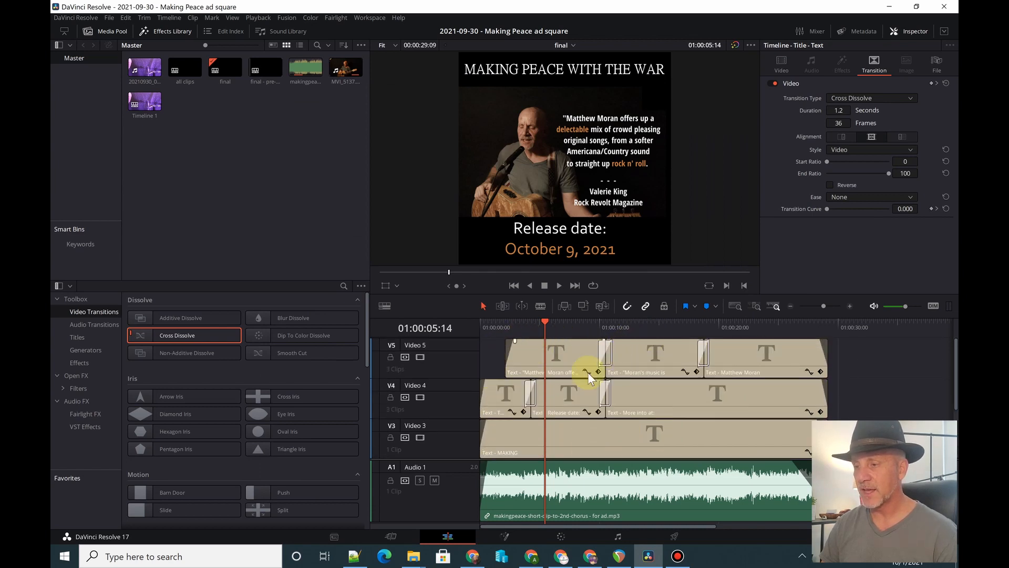
{"action": "left_click", "coordinate": [749, 326]}
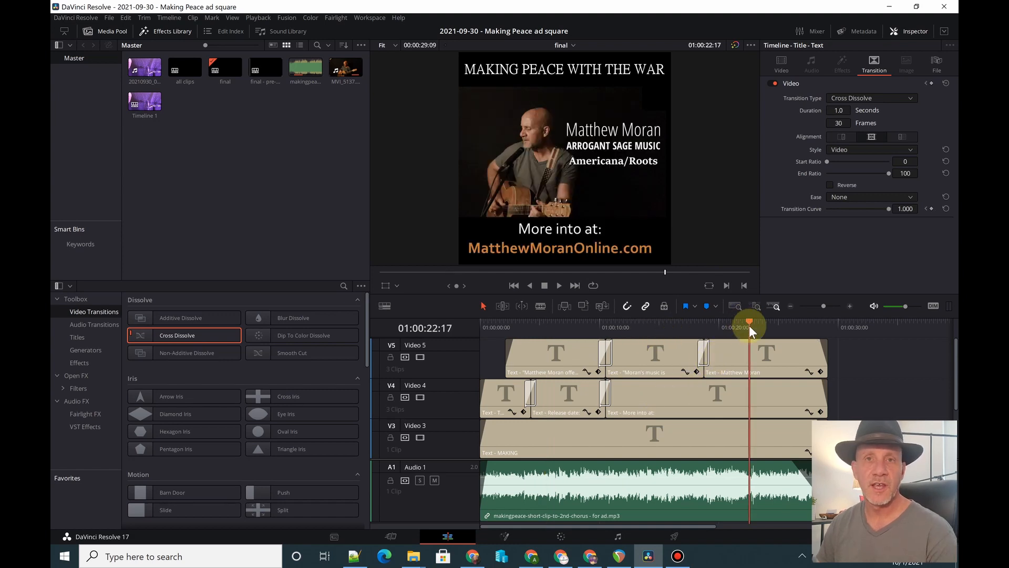